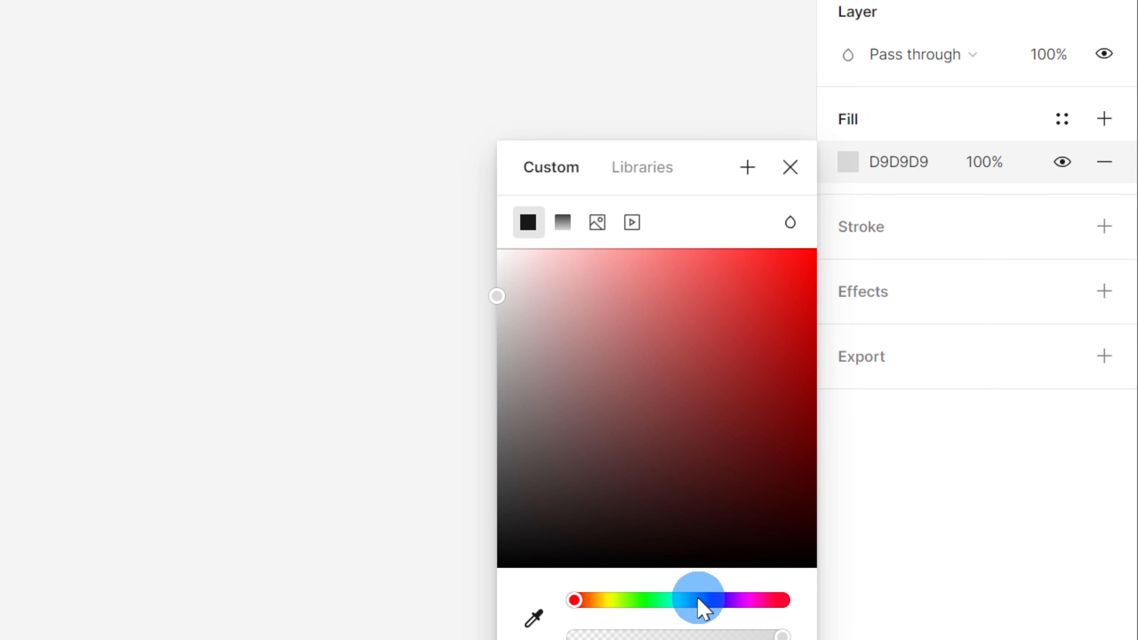
# Set the rectangle's fill color to blue 0085FF using the color picker
pyautogui.click(694, 601)
pyautogui.moveTo(760, 333); pyautogui.dragTo(831, 257)
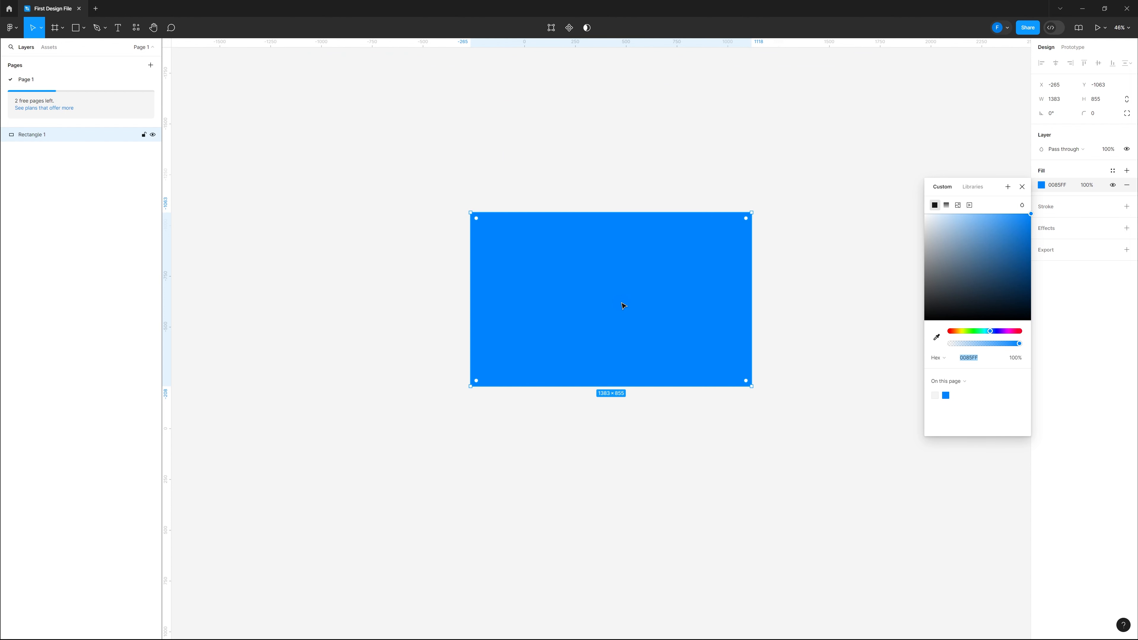
pyautogui.click(688, 334)
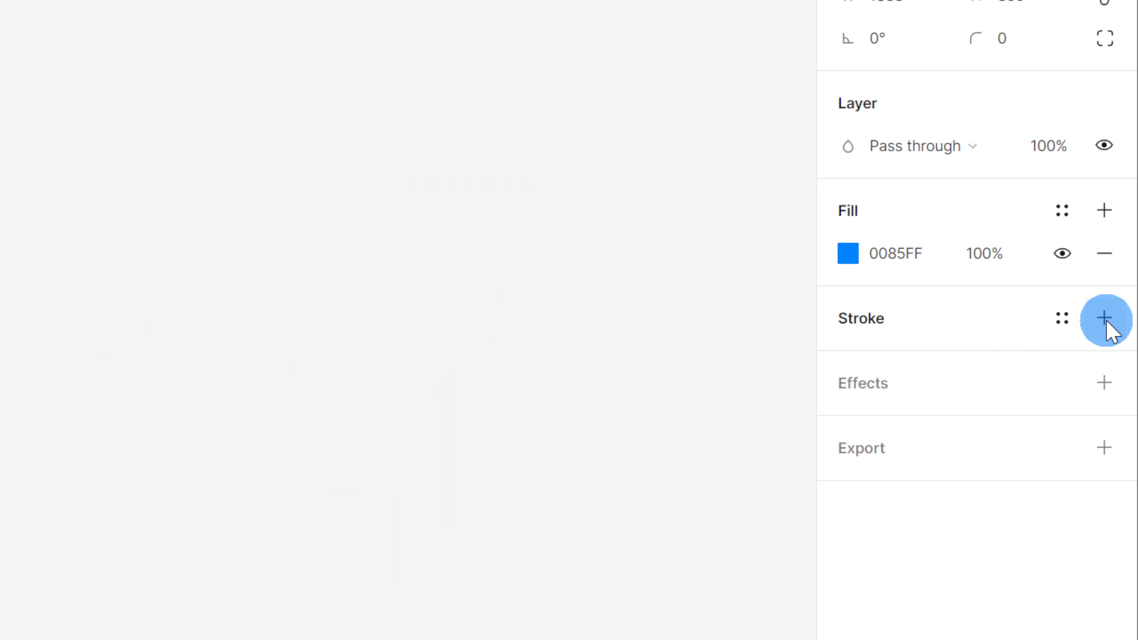
# Add a stroke to the rectangle and set its color to orange FF7A00
pyautogui.click(1104, 319)
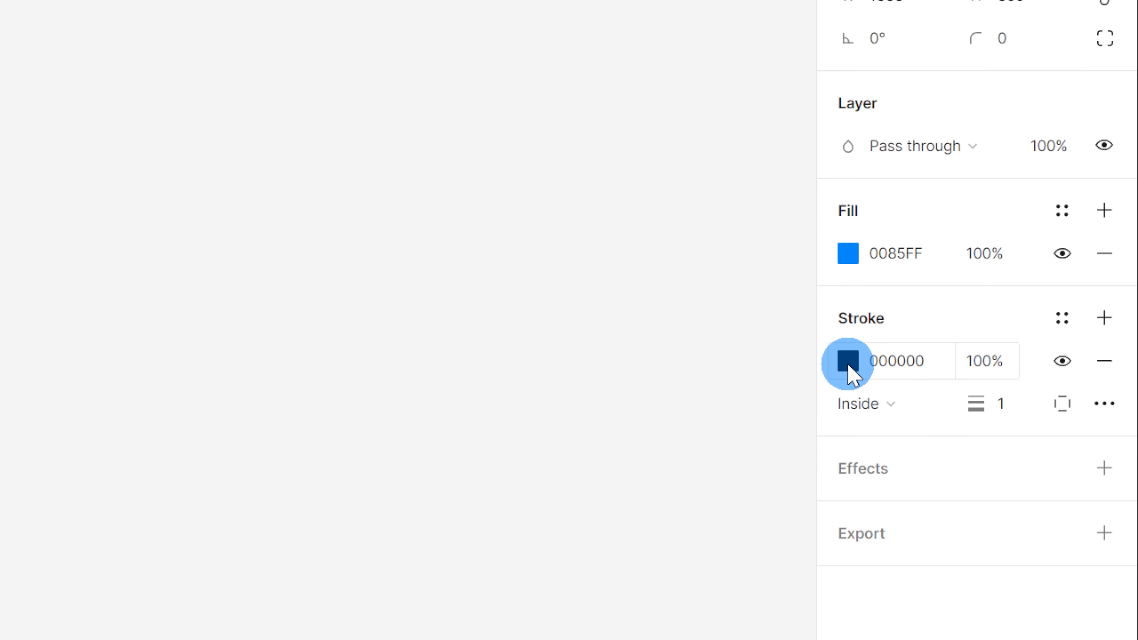
pyautogui.click(848, 361)
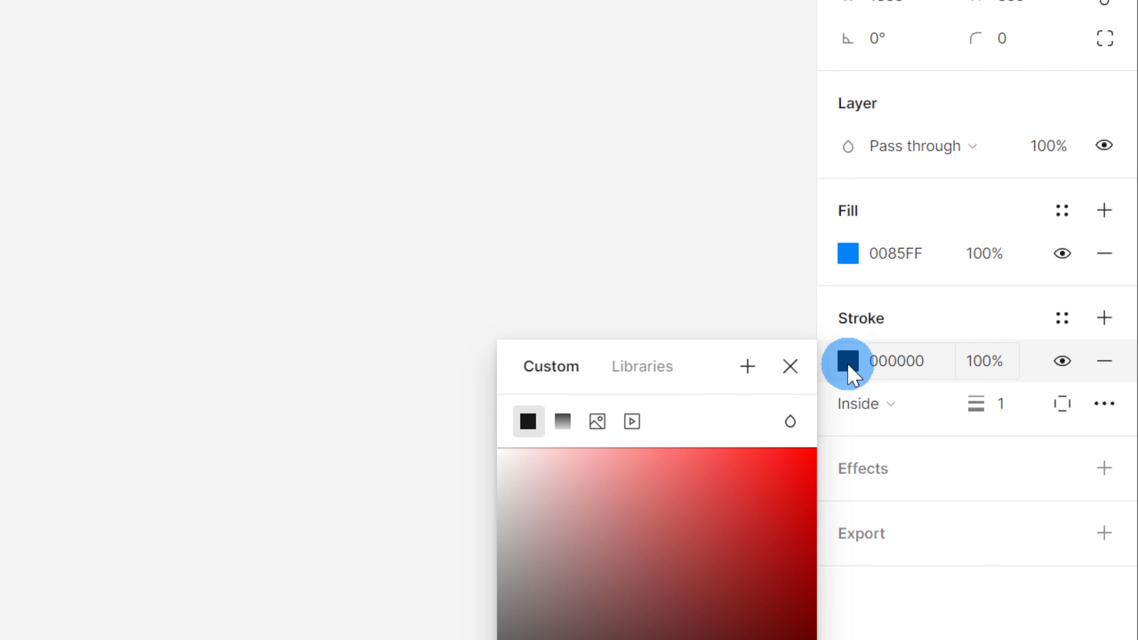
pyautogui.moveTo(569, 639)
pyautogui.mouseDown()
pyautogui.moveTo(588, 639)
pyautogui.moveTo(891, 406)
pyautogui.mouseUp()
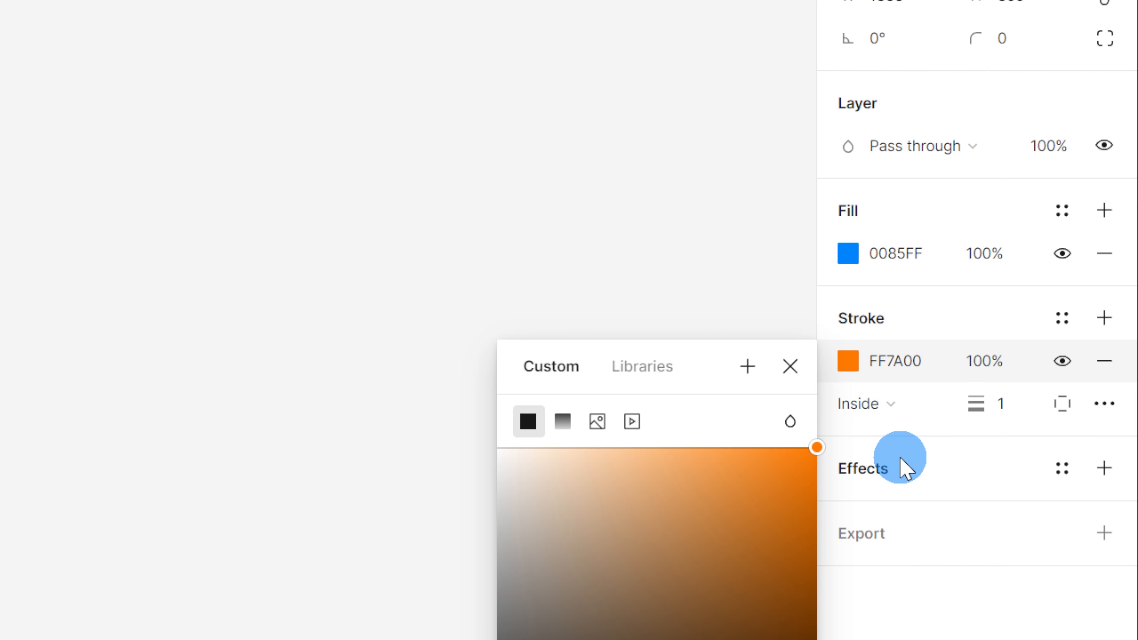
# Set the rectangle's stroke weight to 40
pyautogui.click(1016, 402)
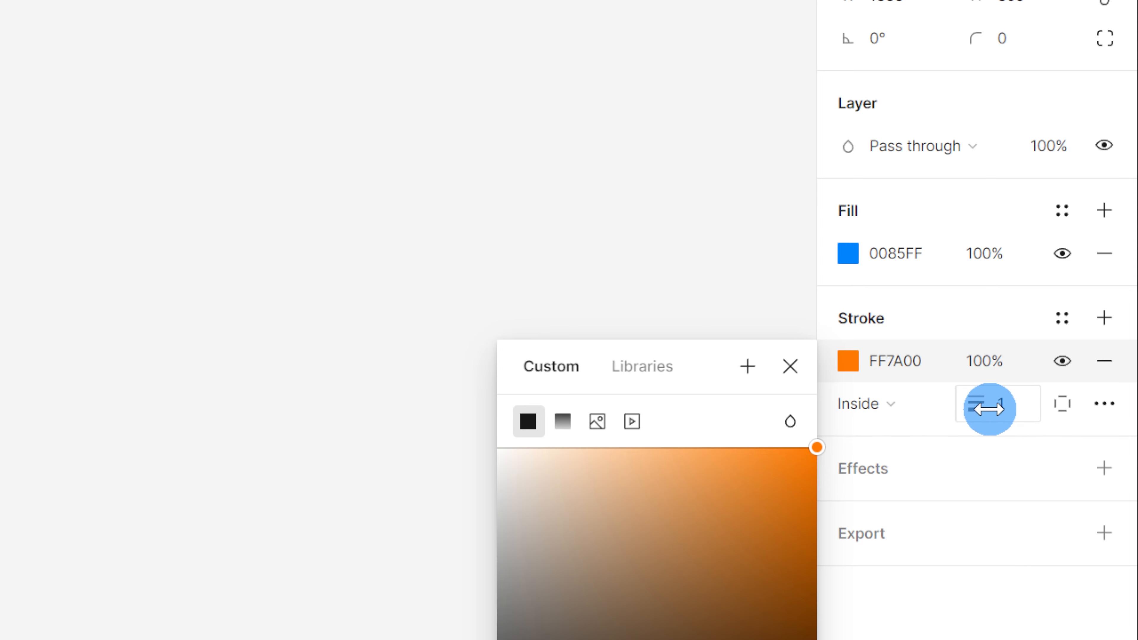
pyautogui.click(1016, 405)
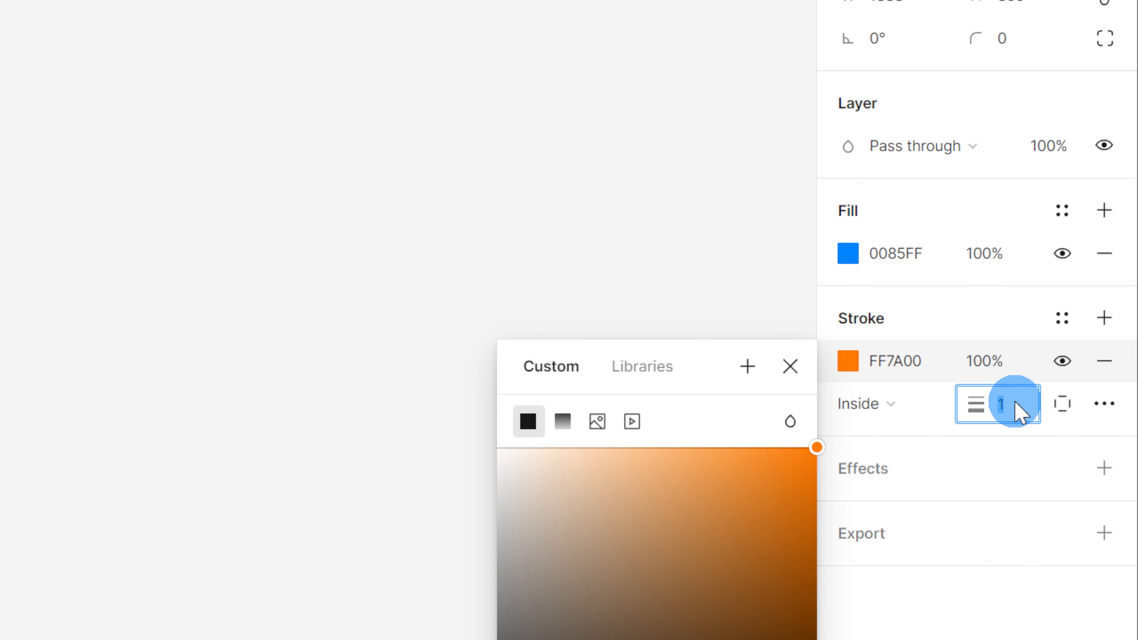
pyautogui.press('Return')
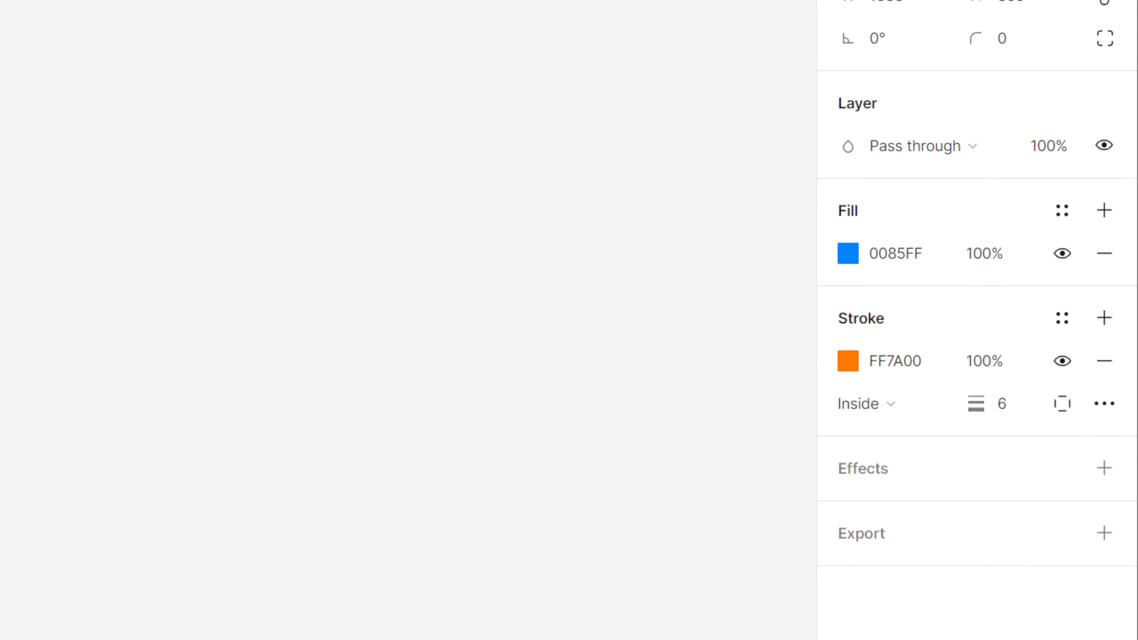
pyautogui.click(761, 276)
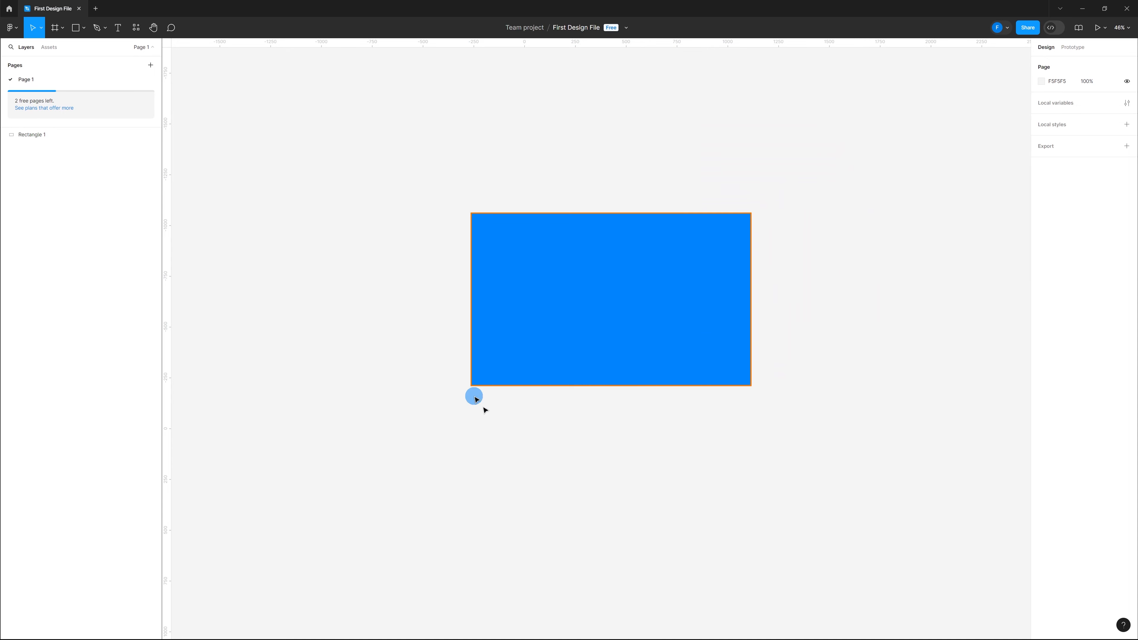
pyautogui.click(718, 280)
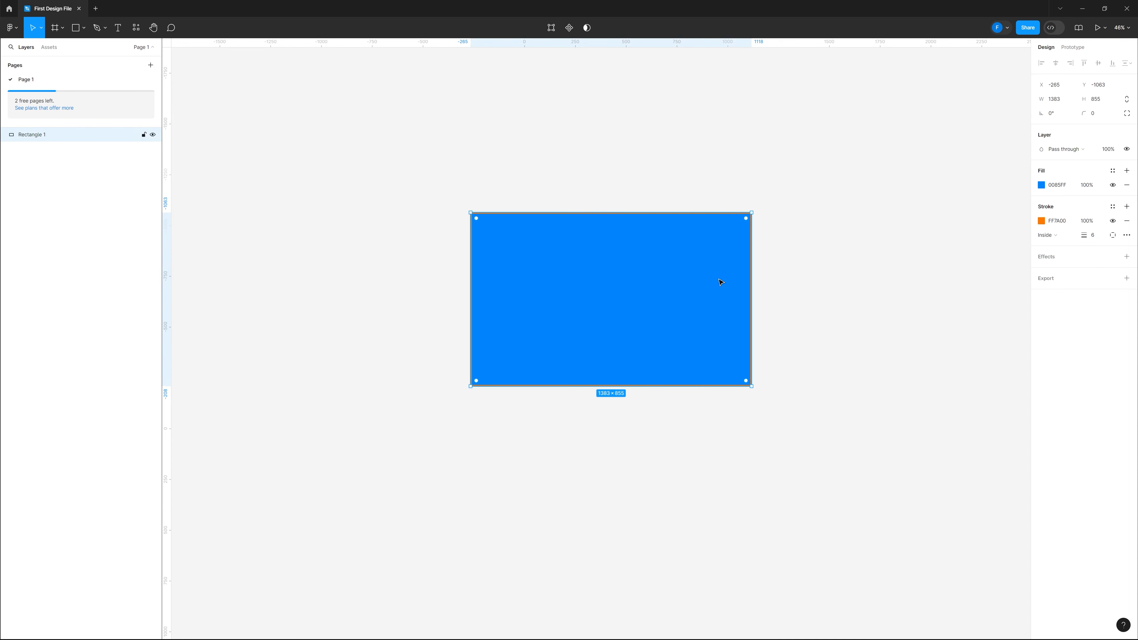
pyautogui.click(1092, 238)
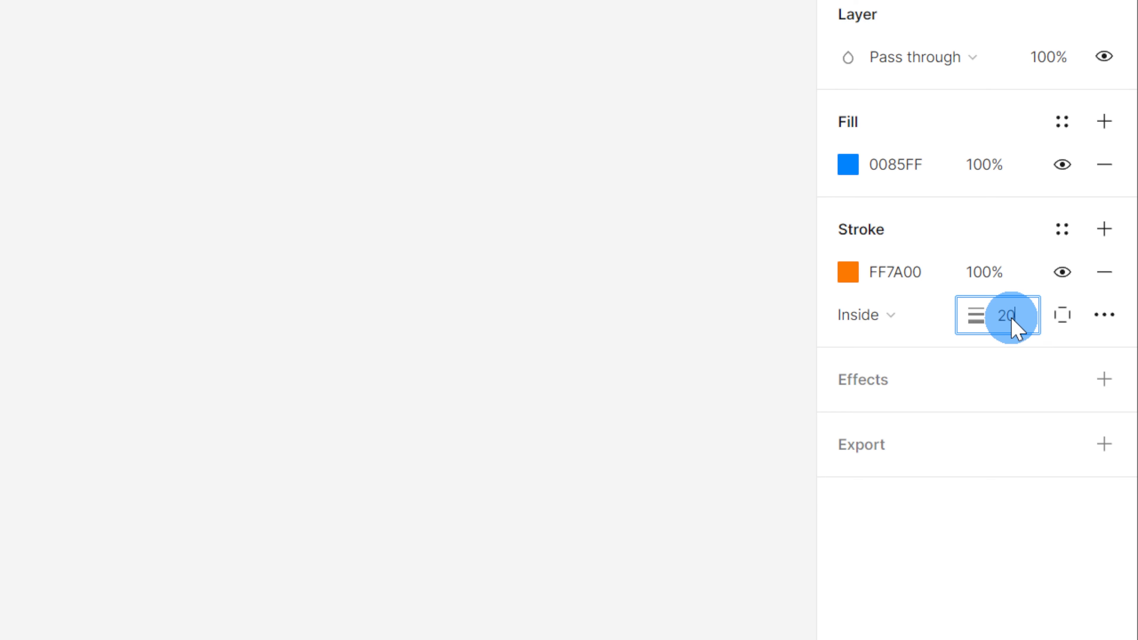
pyautogui.press('Return')
pyautogui.click(1012, 318)
pyautogui.write('40')
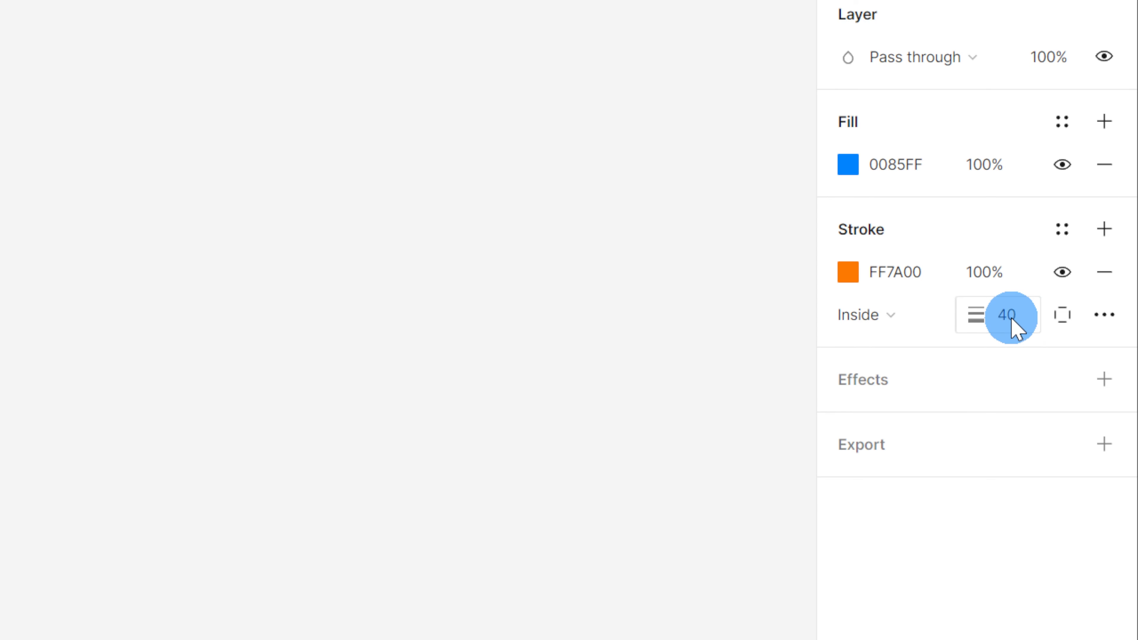
pyautogui.press('Return')
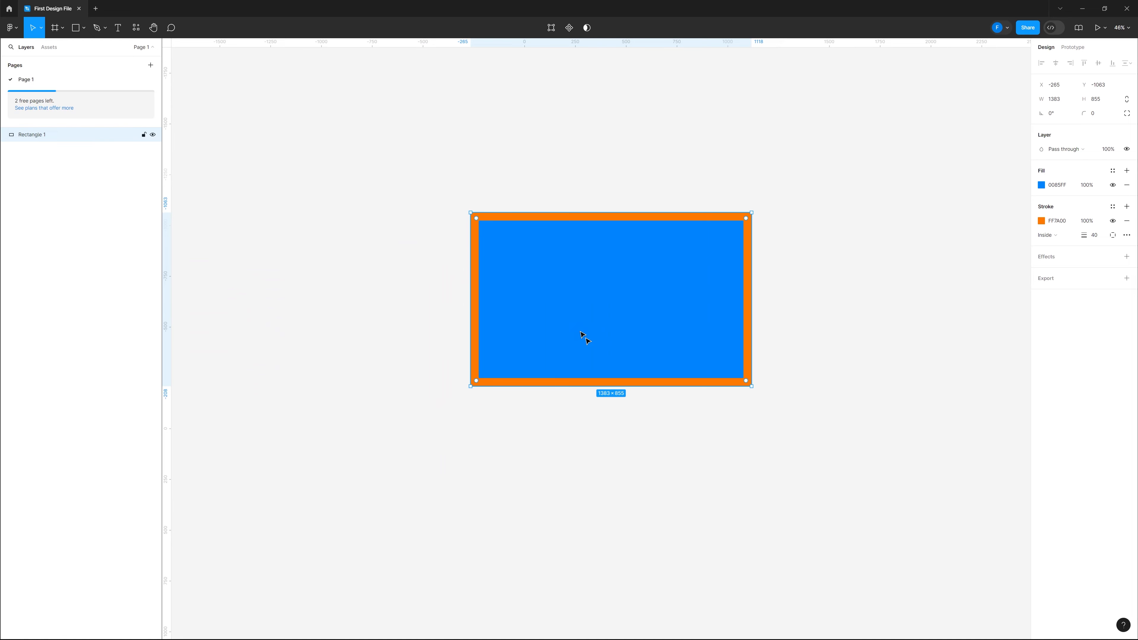
# Limit the stroke to the rectangle's bottom side only
pyautogui.click(819, 330)
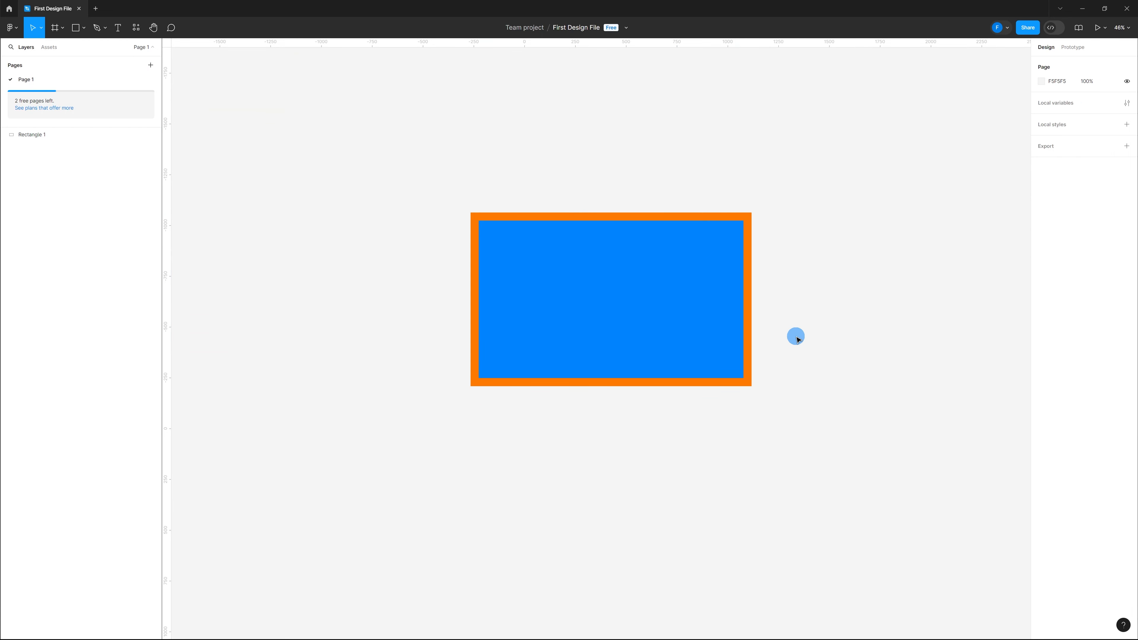
pyautogui.click(729, 263)
pyautogui.click(1079, 250)
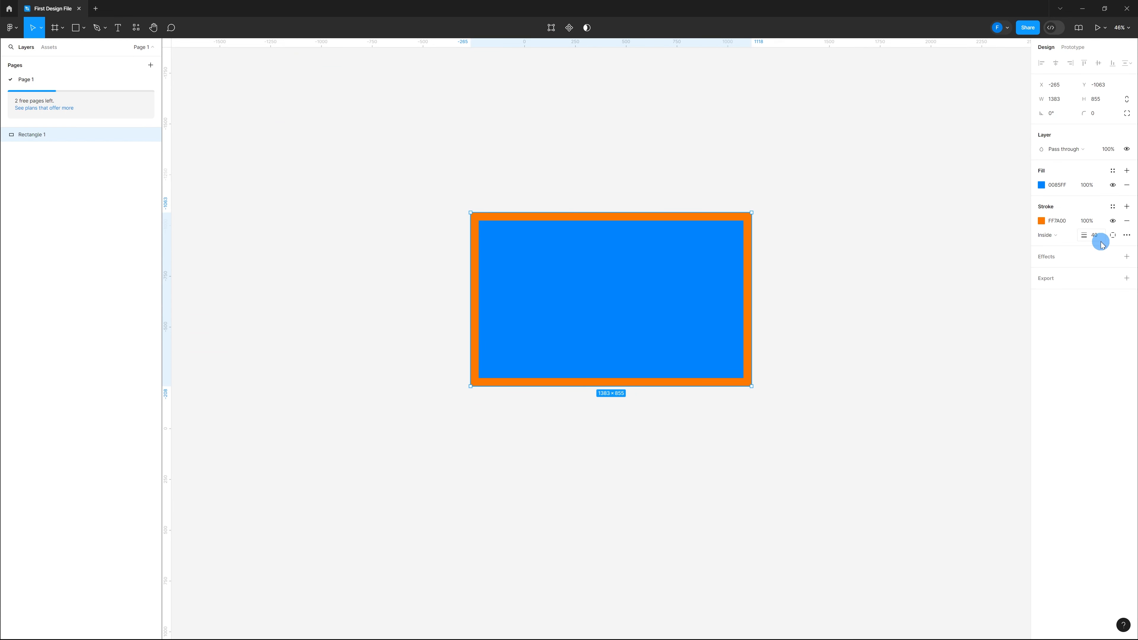
pyautogui.click(1113, 235)
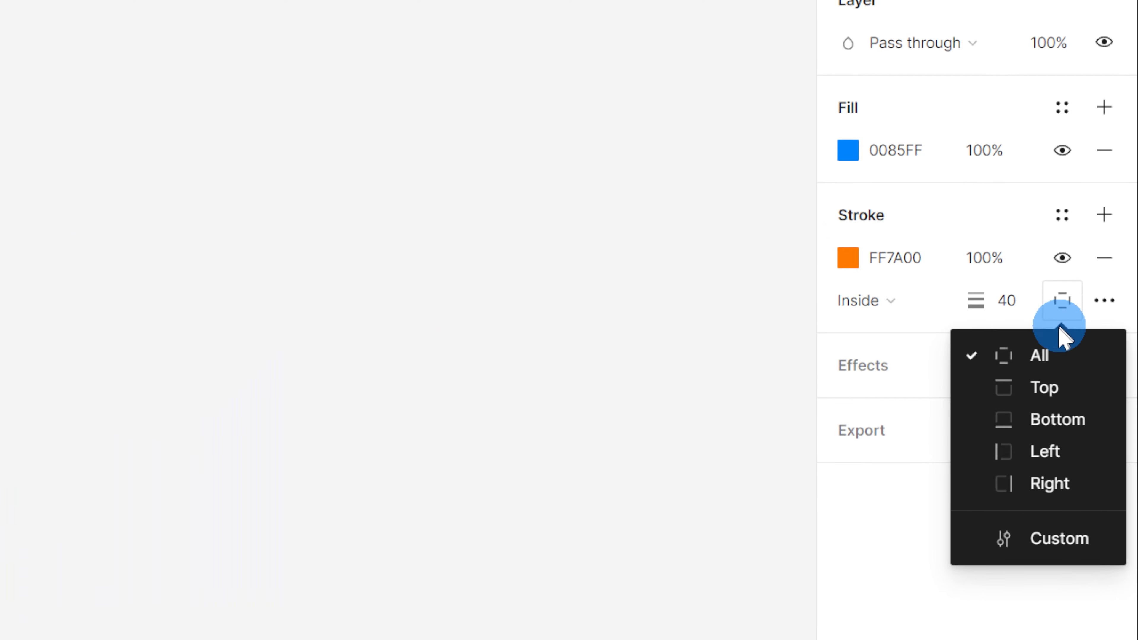
pyautogui.click(1059, 419)
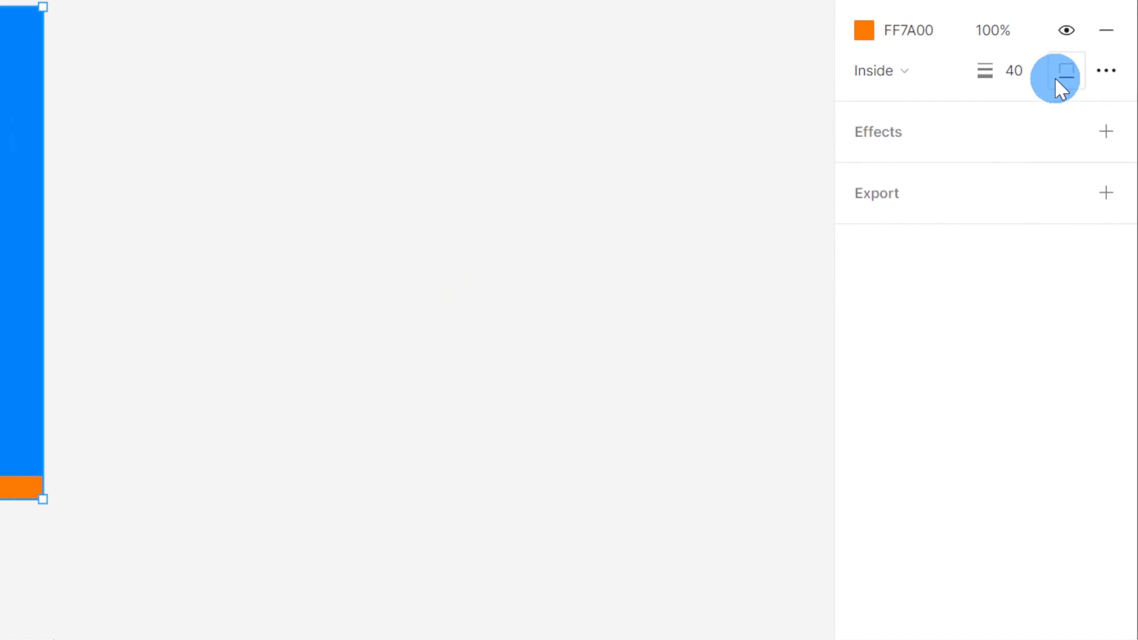
# Switch the stroke to the top side only, then to the left side only
pyautogui.click(1112, 214)
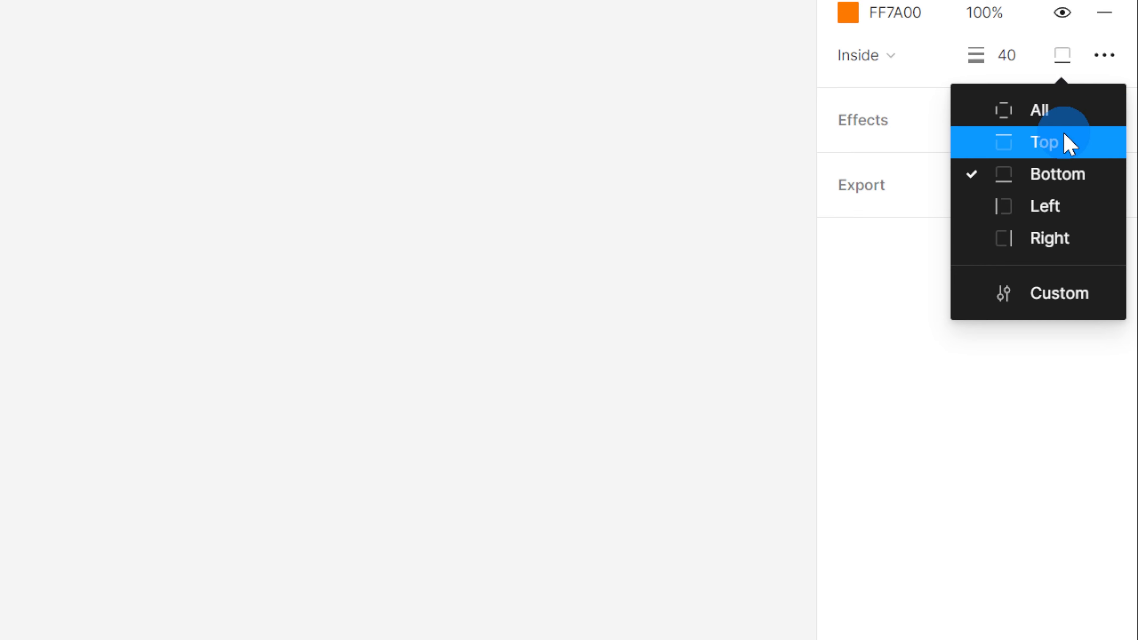
pyautogui.click(1114, 248)
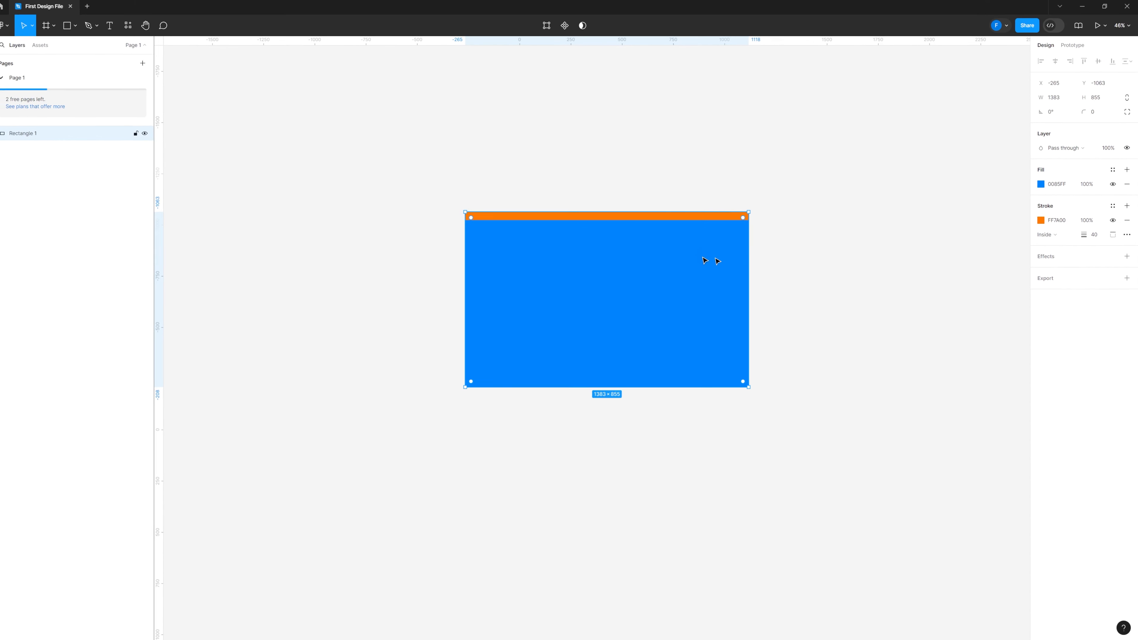
pyautogui.click(1113, 235)
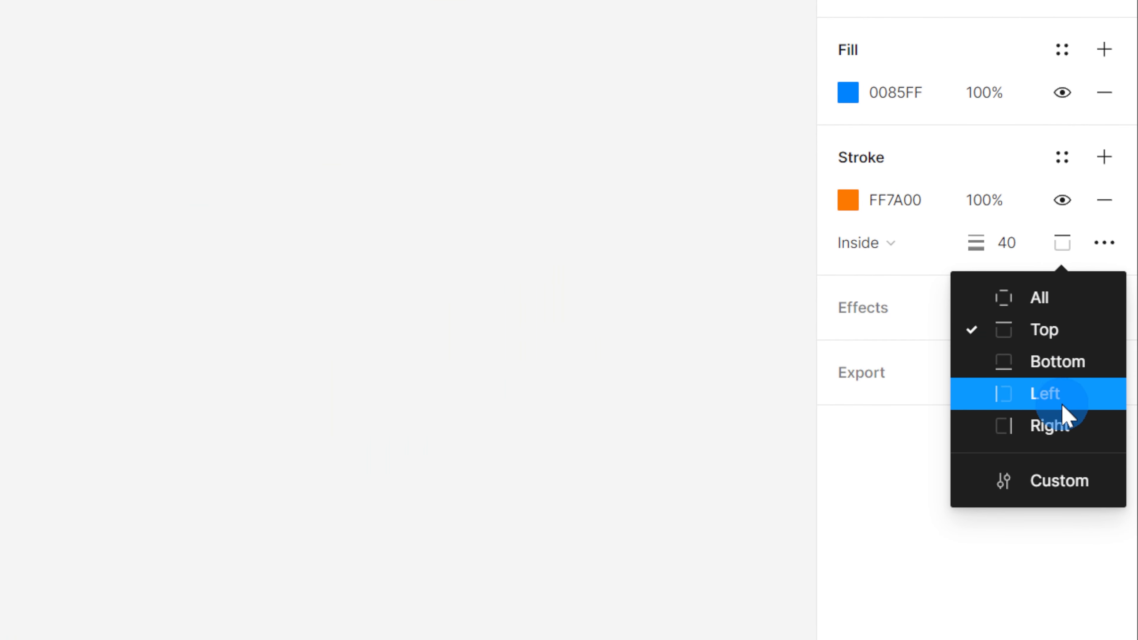
pyautogui.click(1112, 288)
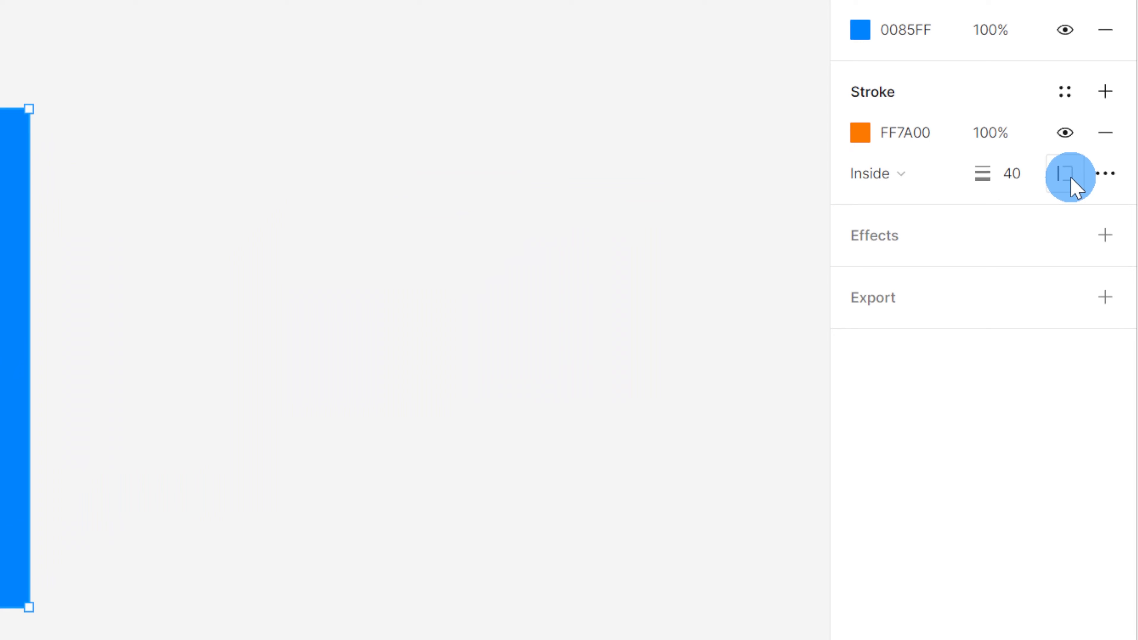
# Switch to custom stroke sides and set bottom to 90, top to 10 and right to 20
pyautogui.click(1112, 235)
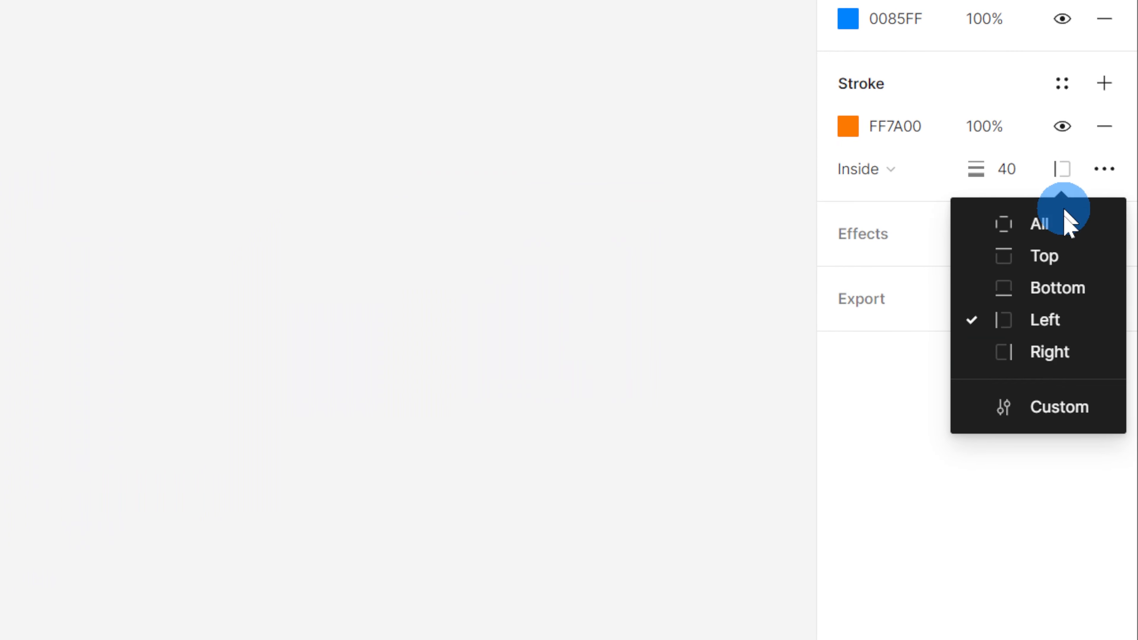
pyautogui.click(1041, 407)
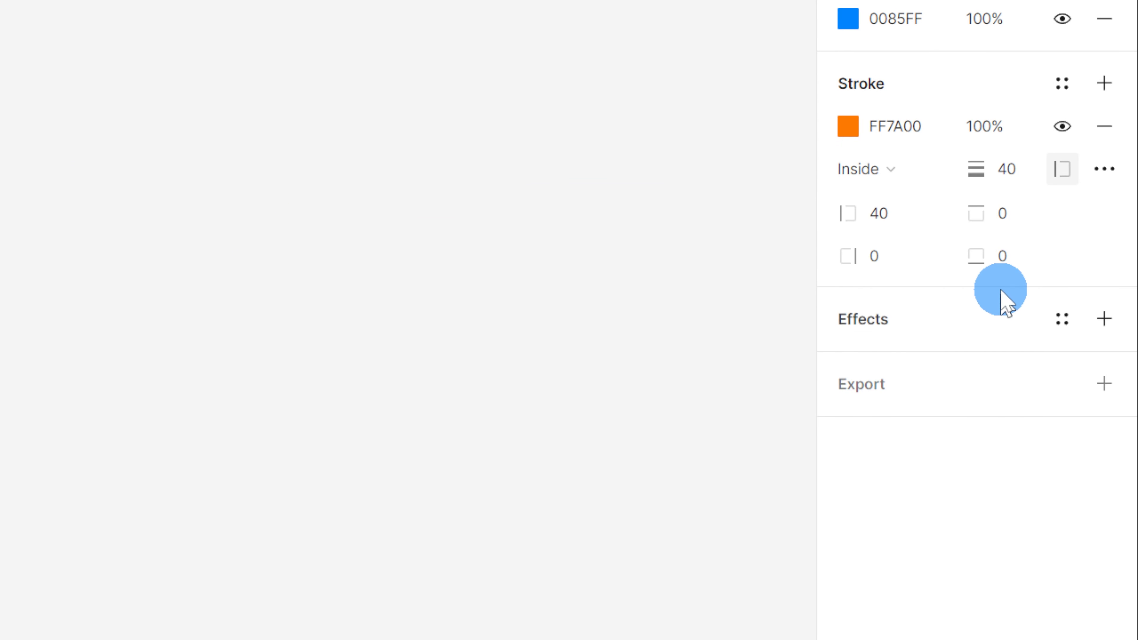
pyautogui.click(1006, 255)
pyautogui.write('90')
pyautogui.press('Return')
pyautogui.click(1021, 218)
pyautogui.write('10')
pyautogui.press('Return')
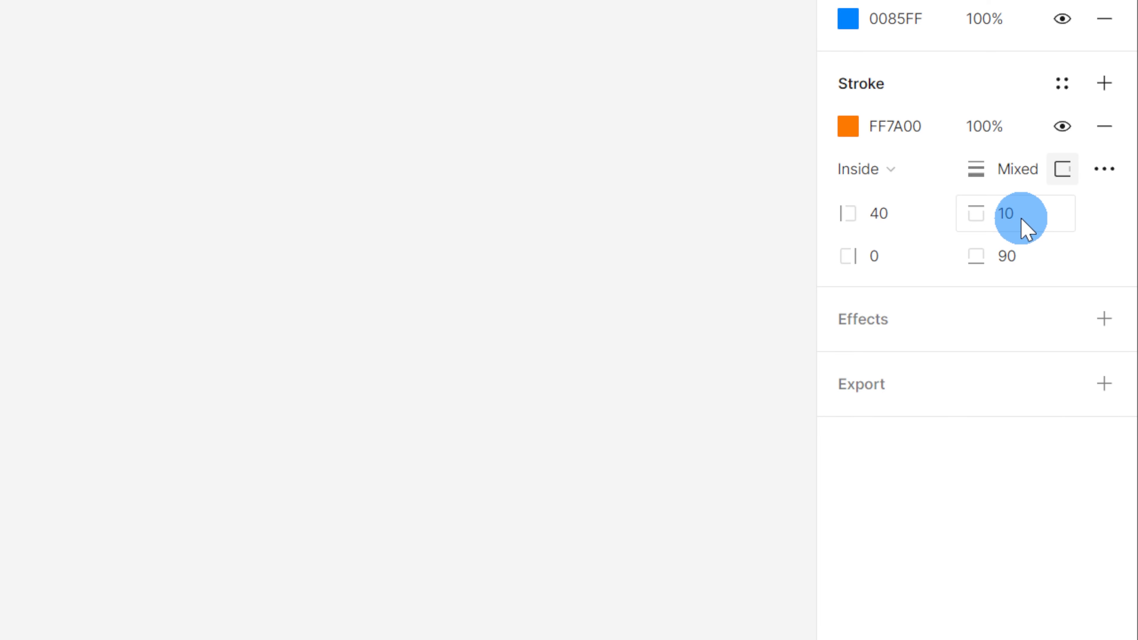
pyautogui.click(895, 254)
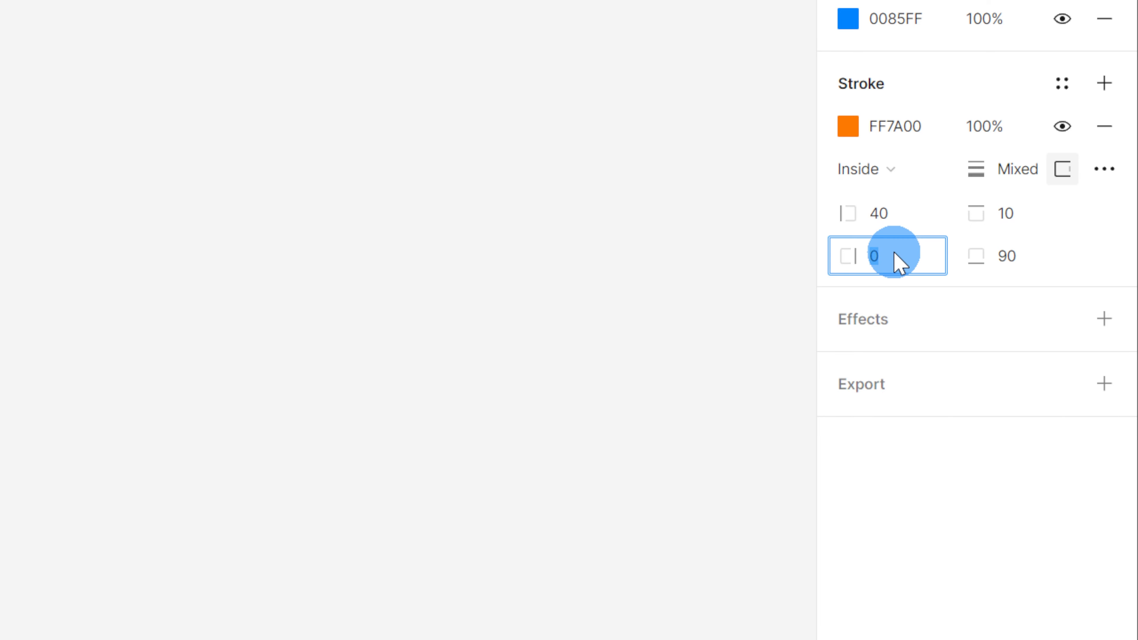
pyautogui.write('20')
pyautogui.press('Return')
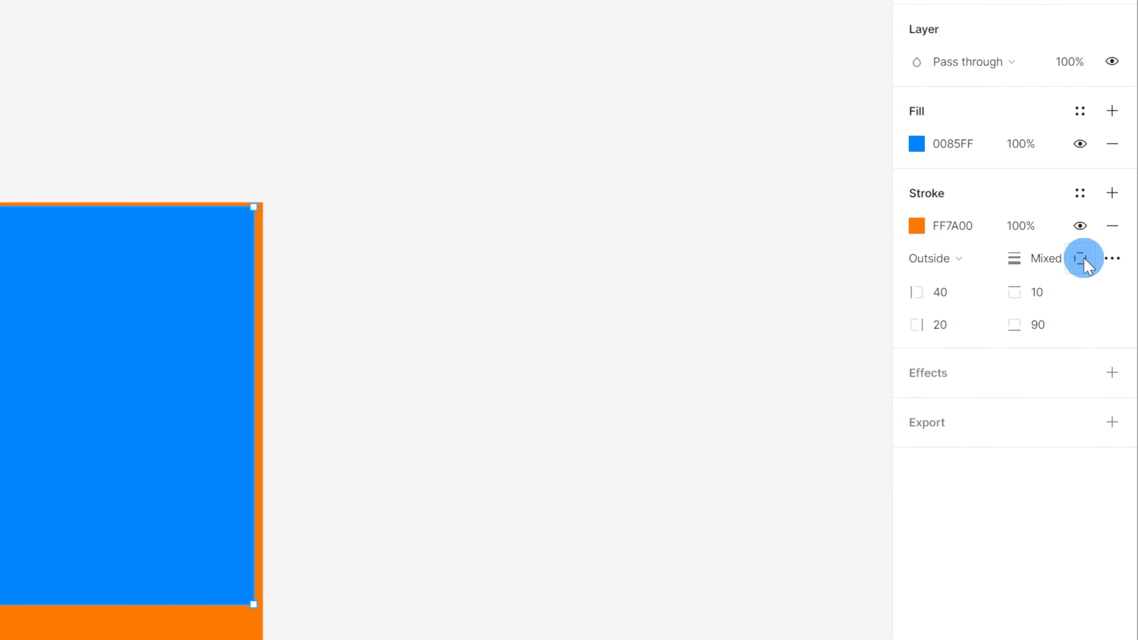
# Apply the stroke to all sides, positioned outside, with a weight of 60
pyautogui.click(1113, 234)
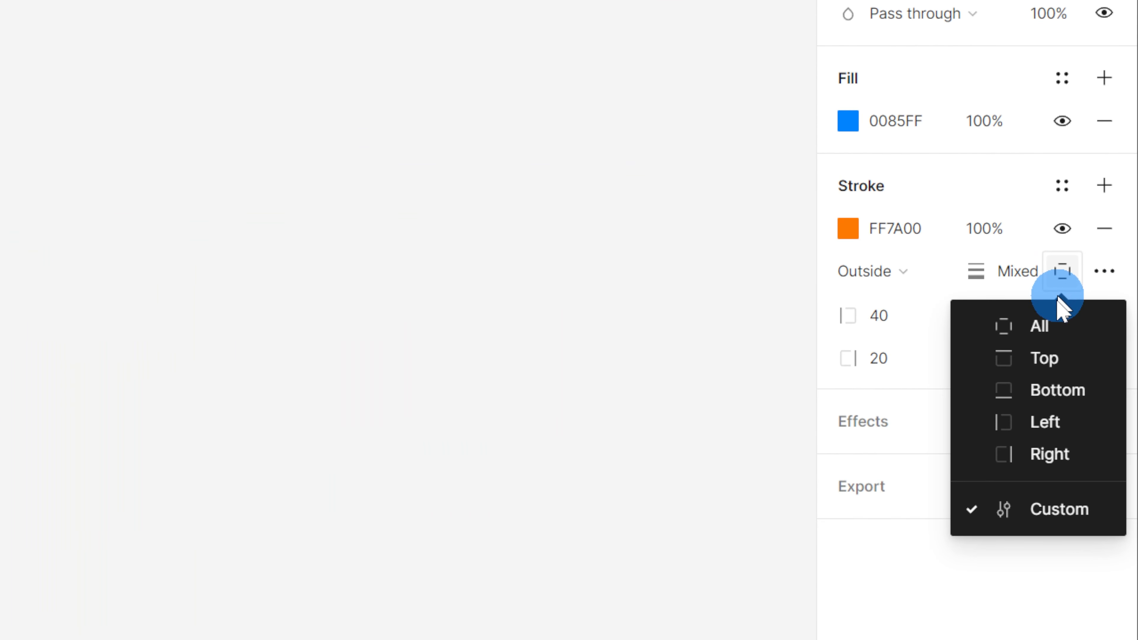
pyautogui.click(1047, 334)
pyautogui.click(1011, 276)
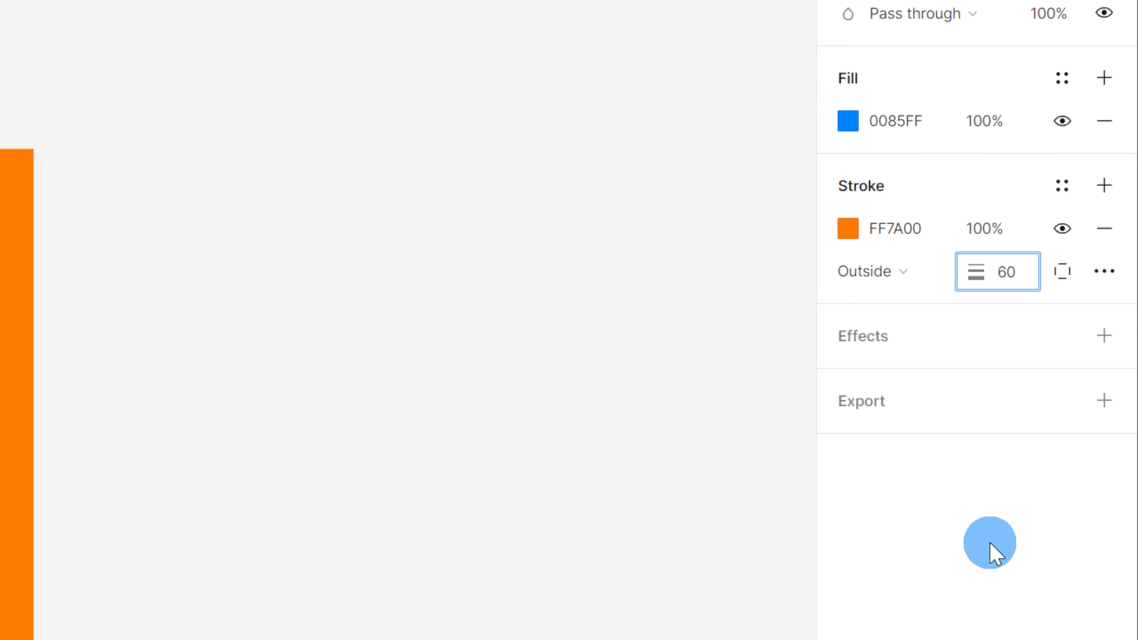
pyautogui.click(992, 518)
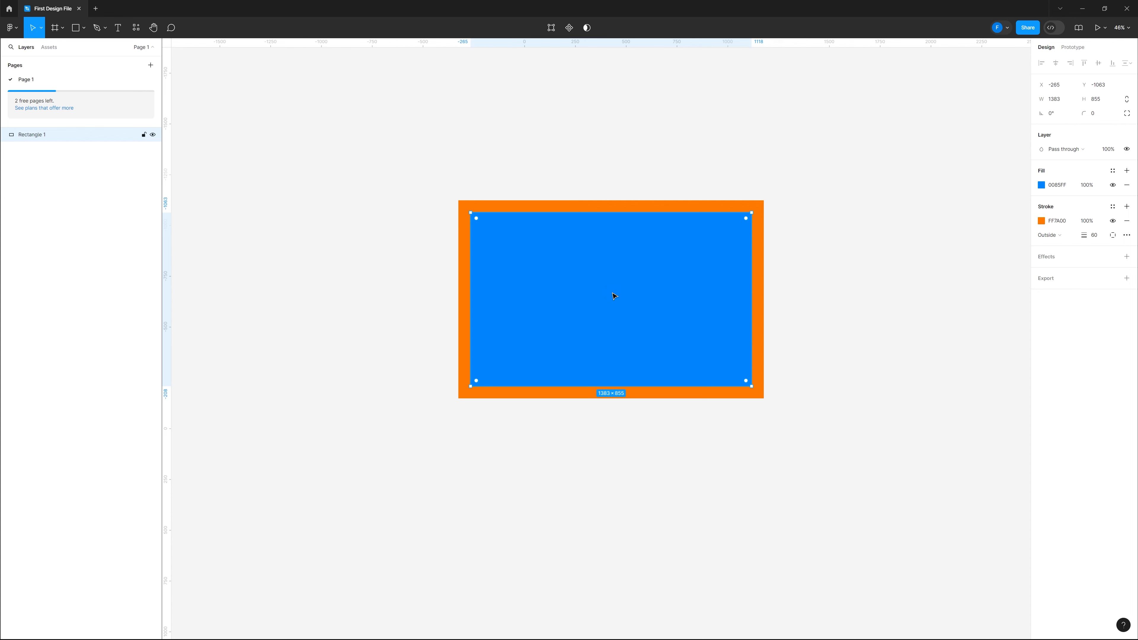
# Reselect the rectangle, open the advanced stroke settings and change the stroke style to Dash with a gap of 20
pyautogui.click(363, 419)
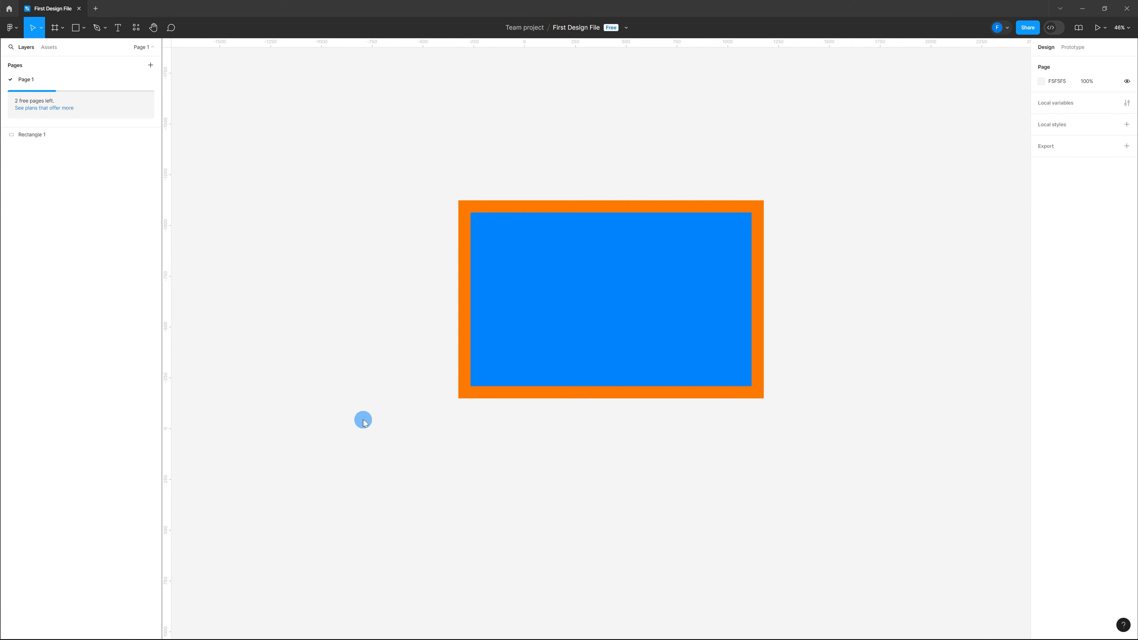
pyautogui.moveTo(500, 488); pyautogui.dragTo(619, 282)
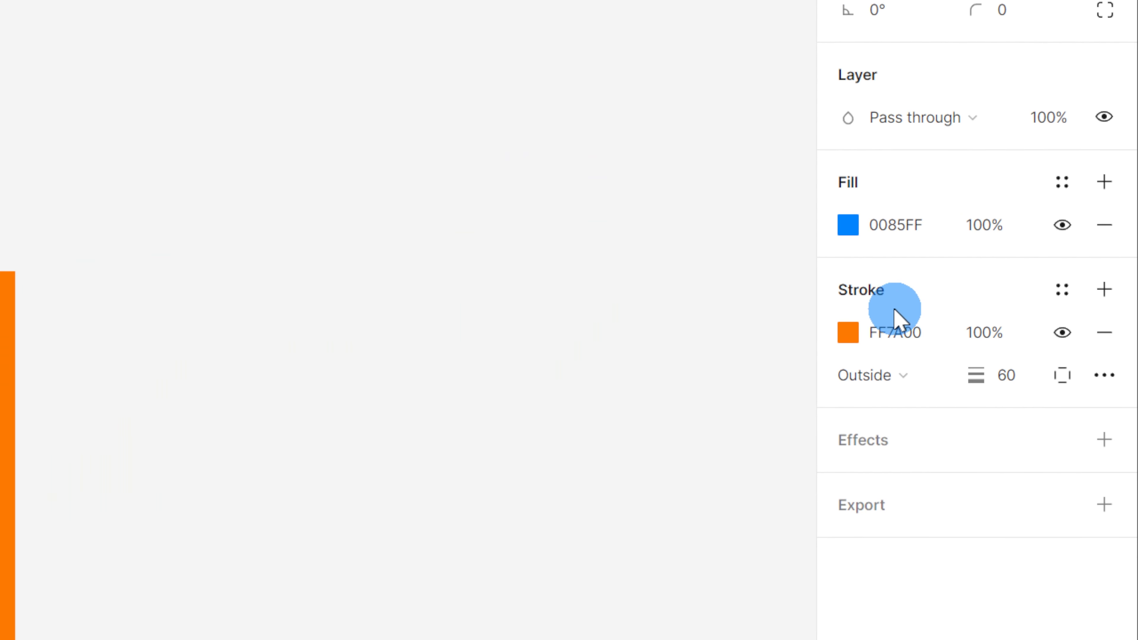
pyautogui.click(1104, 376)
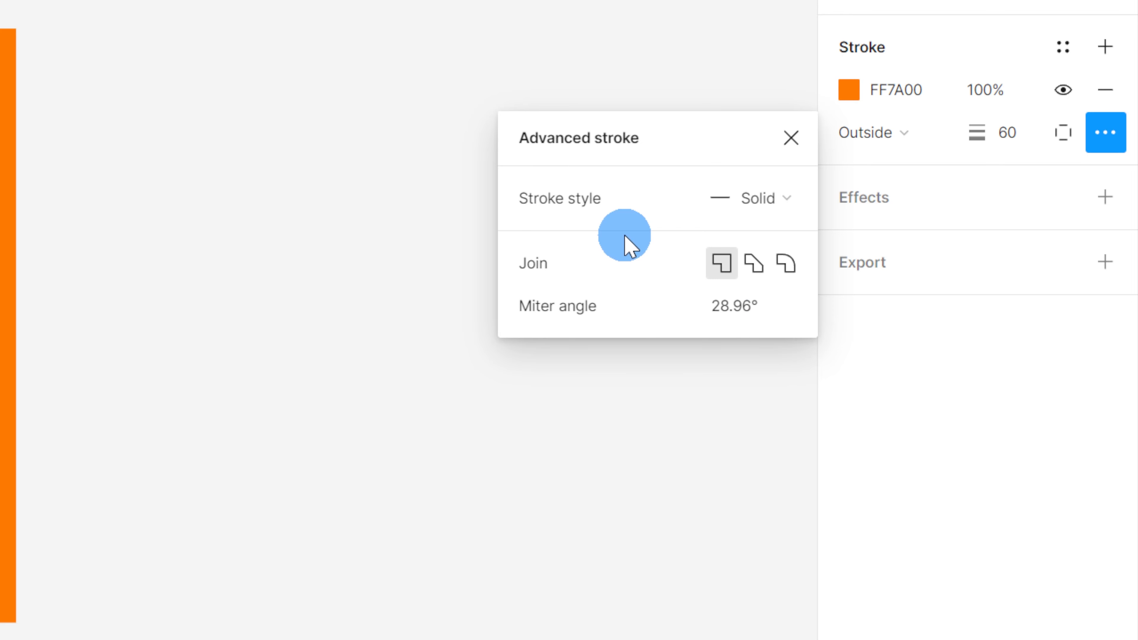
pyautogui.click(774, 201)
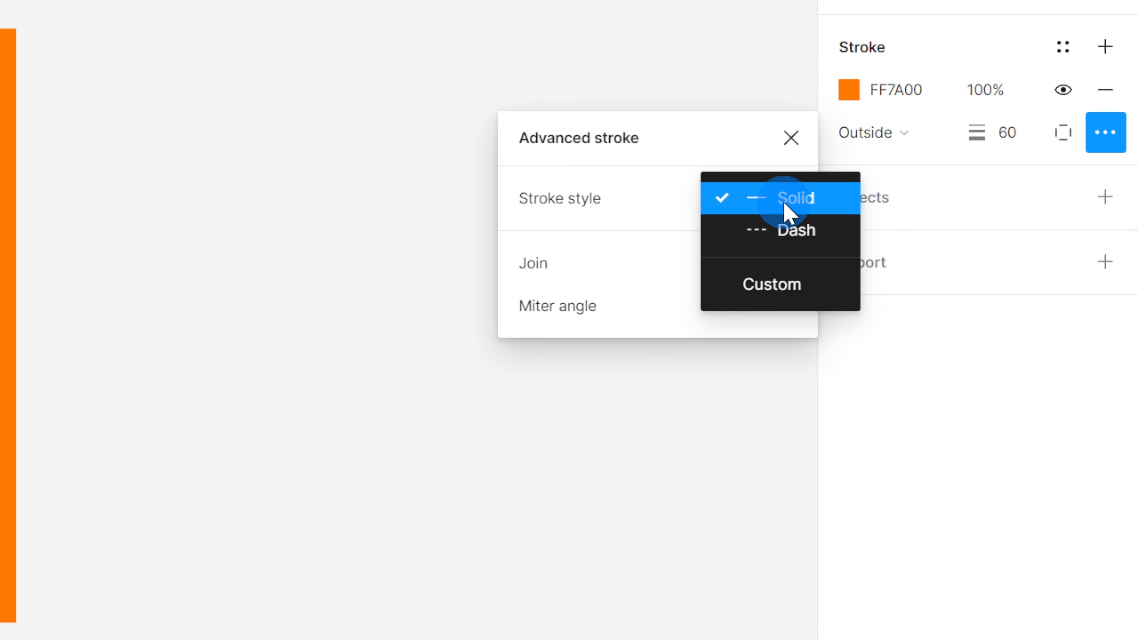
pyautogui.click(788, 210)
pyautogui.click(735, 204)
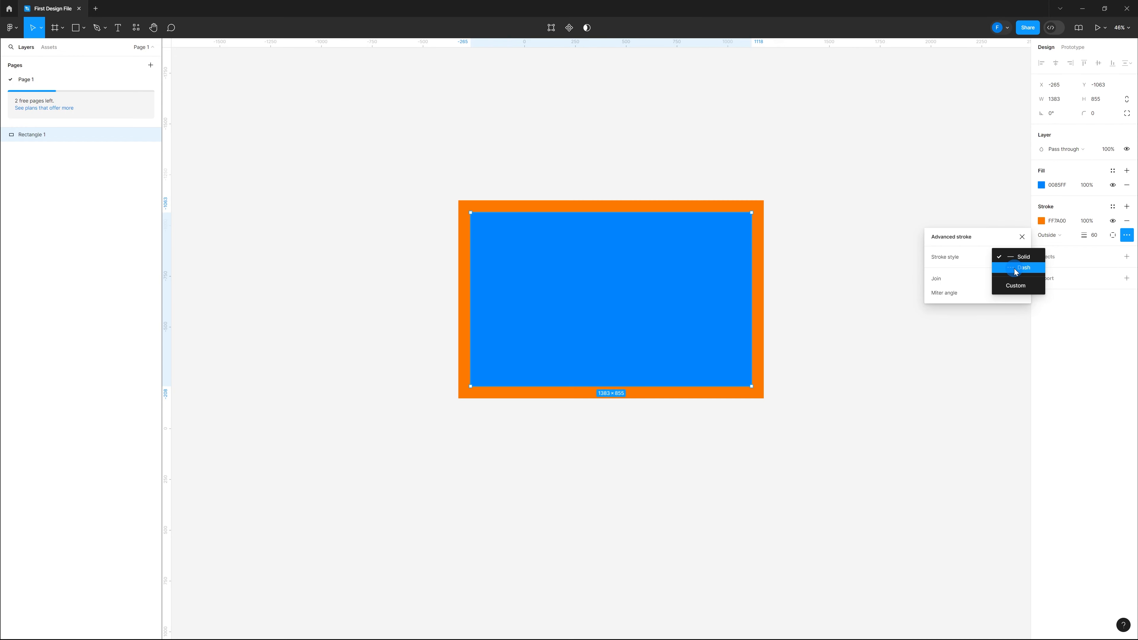
pyautogui.click(1016, 268)
pyautogui.click(1009, 273)
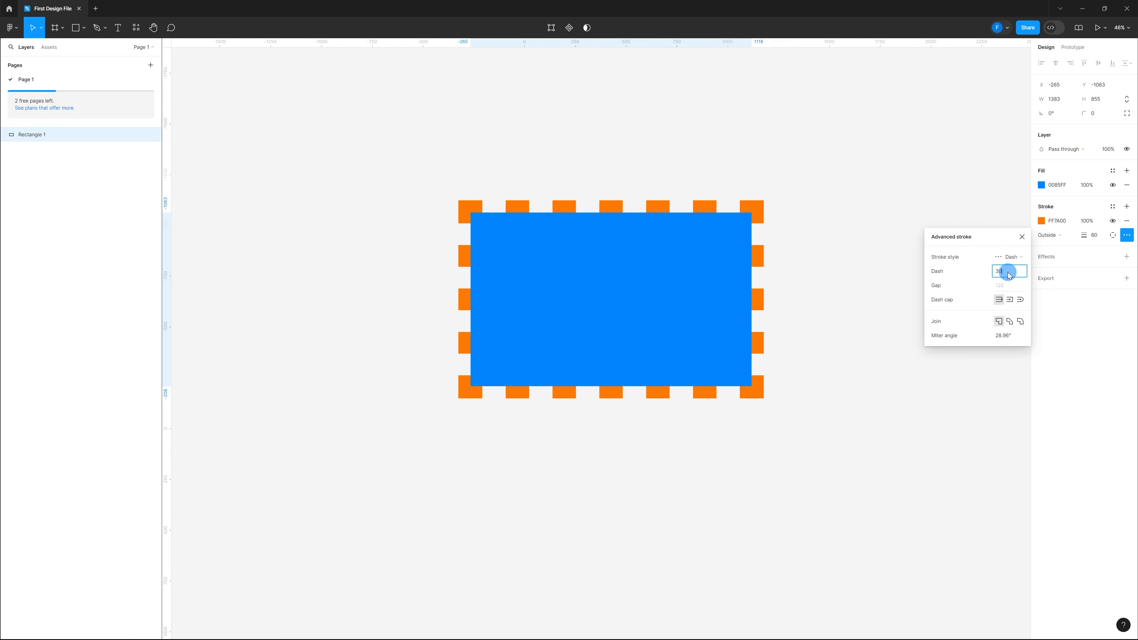
pyautogui.press('Return')
pyautogui.click(1009, 286)
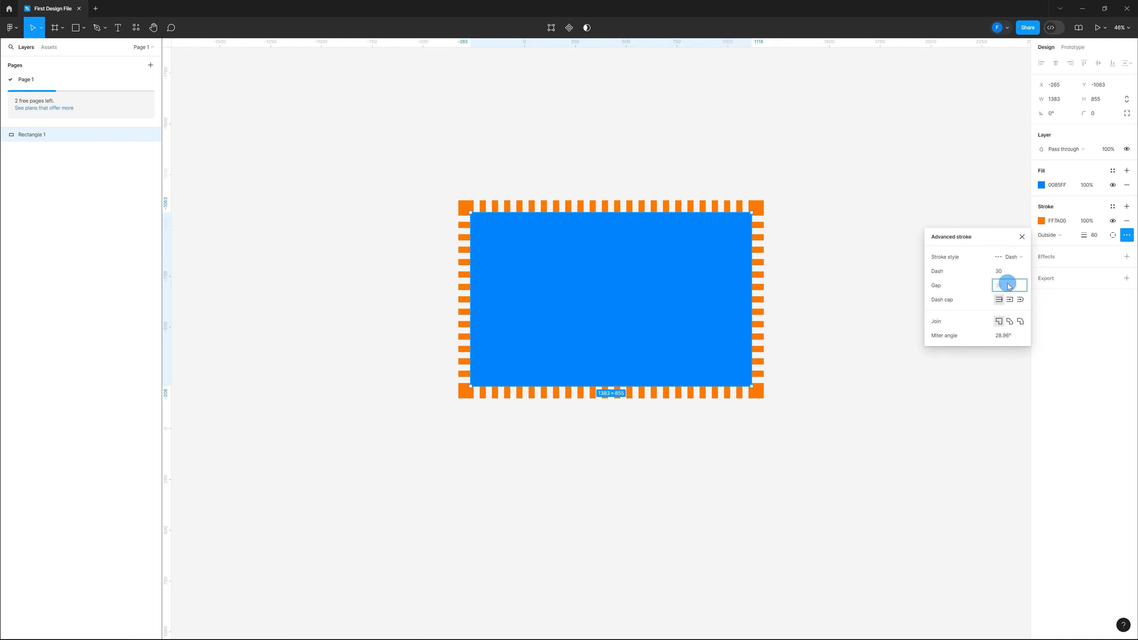
pyautogui.write('20')
pyautogui.press('Return')
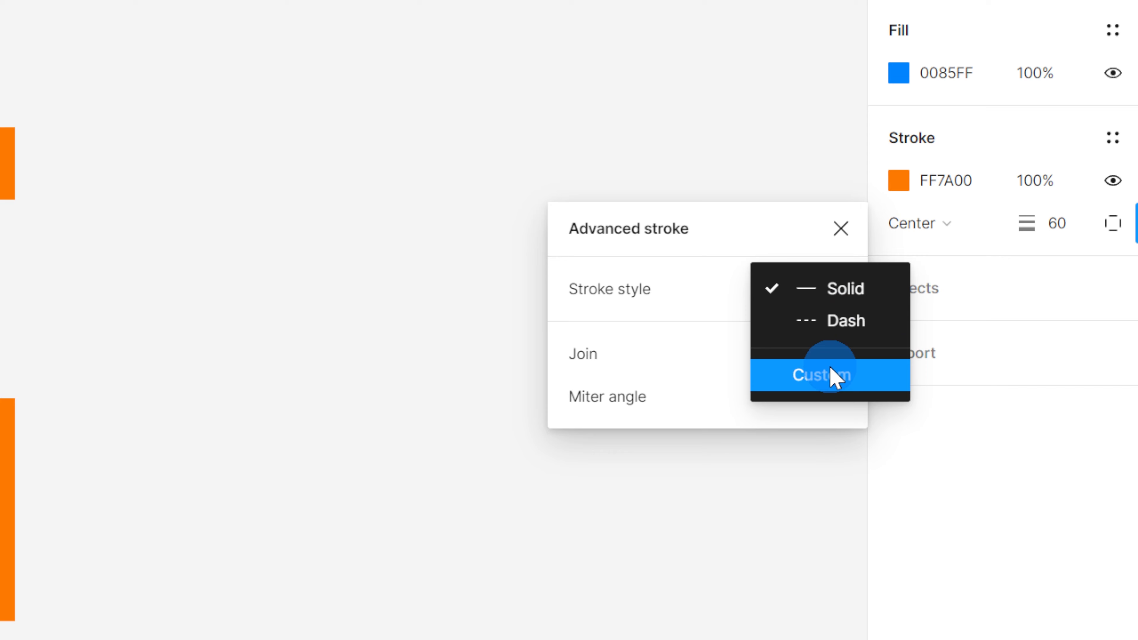
# Set a custom dash pattern of 120, 240, 360 for the stroke
pyautogui.click(1018, 285)
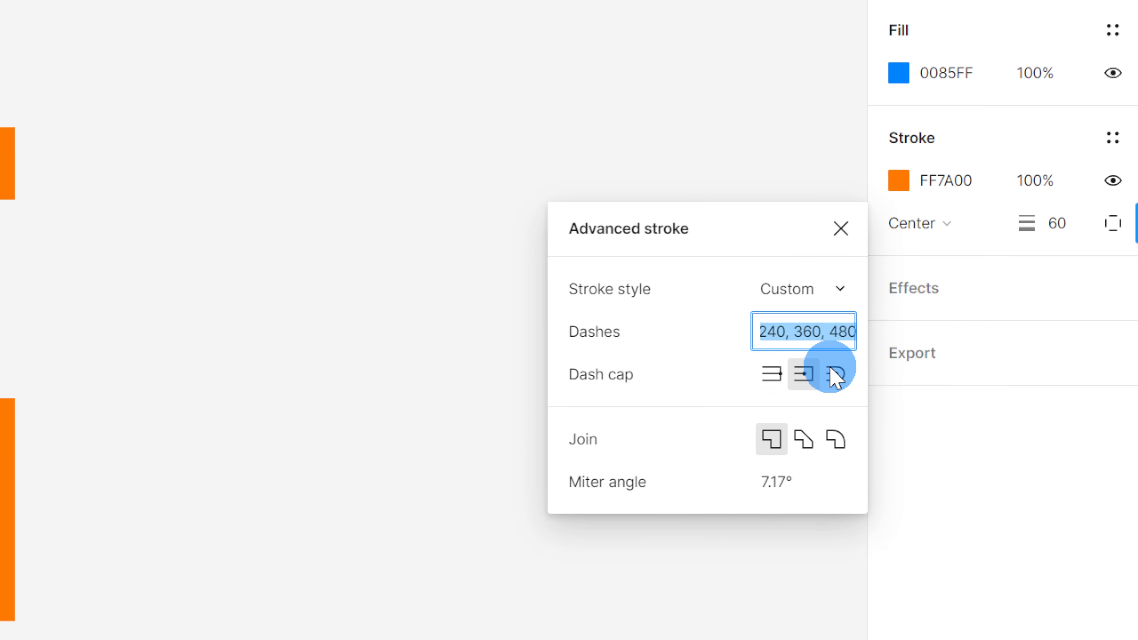
pyautogui.click(763, 334)
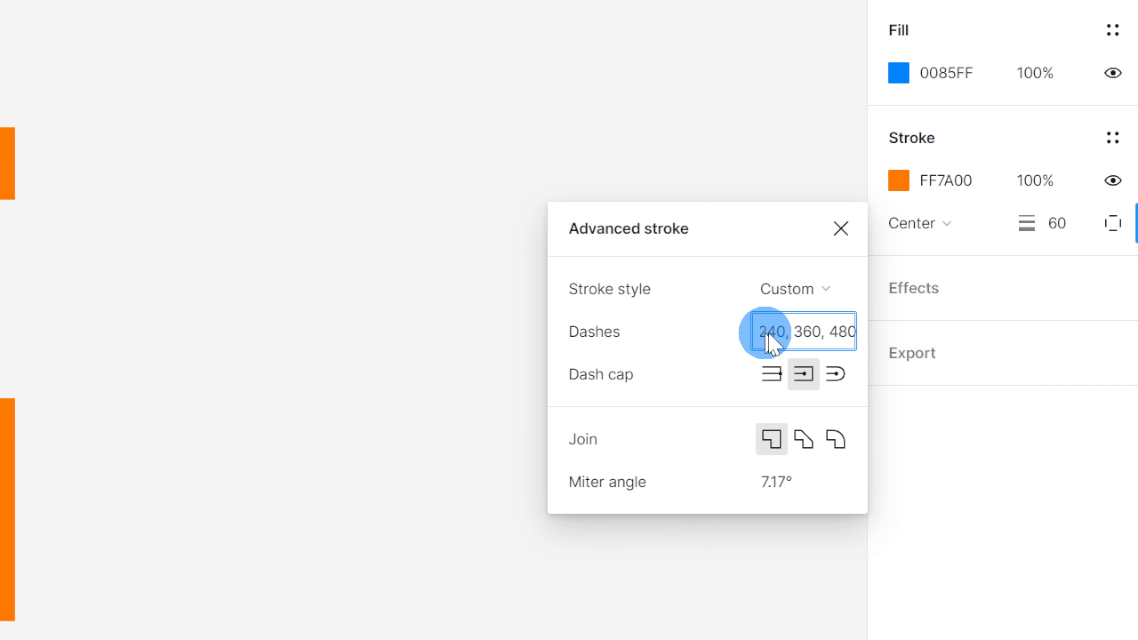
pyautogui.moveTo(771, 331); pyautogui.dragTo(738, 332)
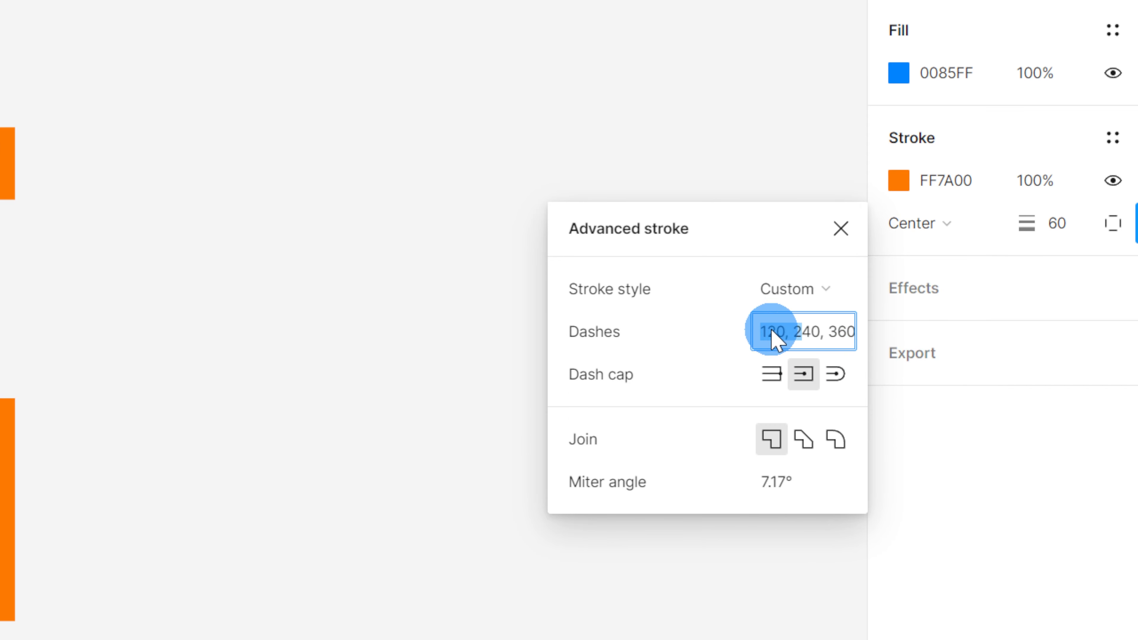
pyautogui.click(770, 329)
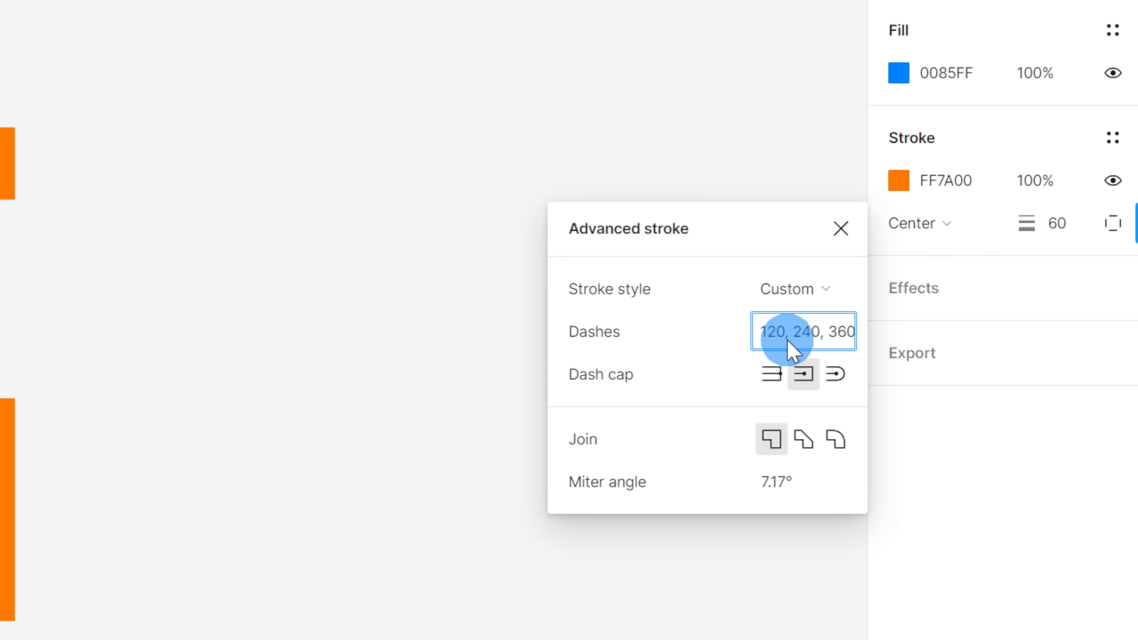
pyautogui.moveTo(757, 338); pyautogui.dragTo(842, 337)
pyautogui.click(807, 331)
pyautogui.click(769, 330)
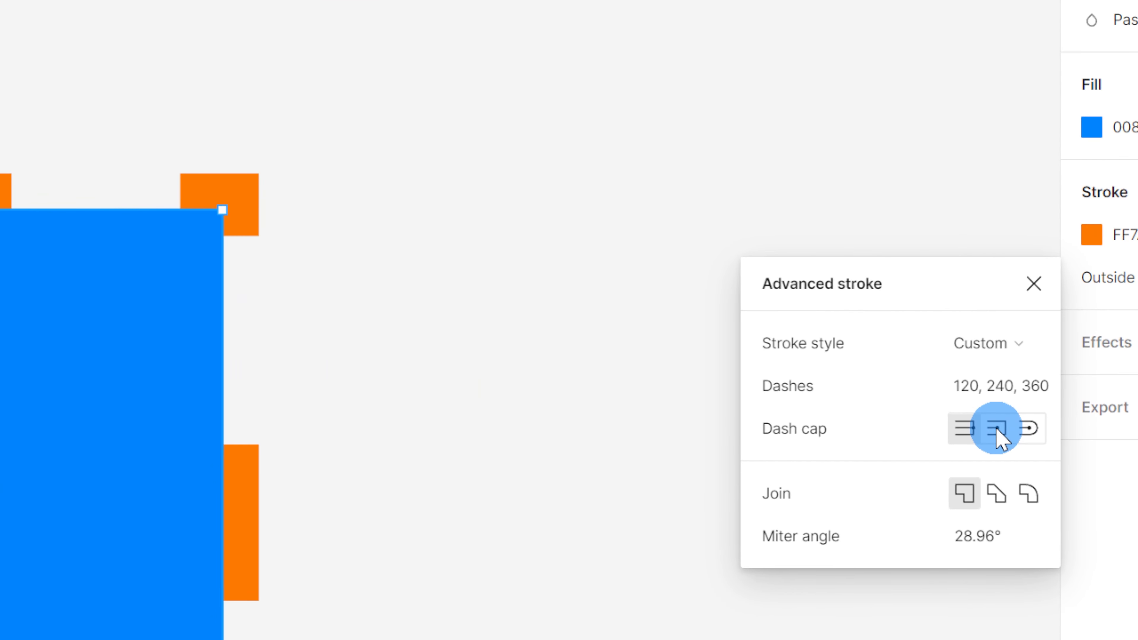
# Switch the dash cap to square, then to round
pyautogui.click(997, 430)
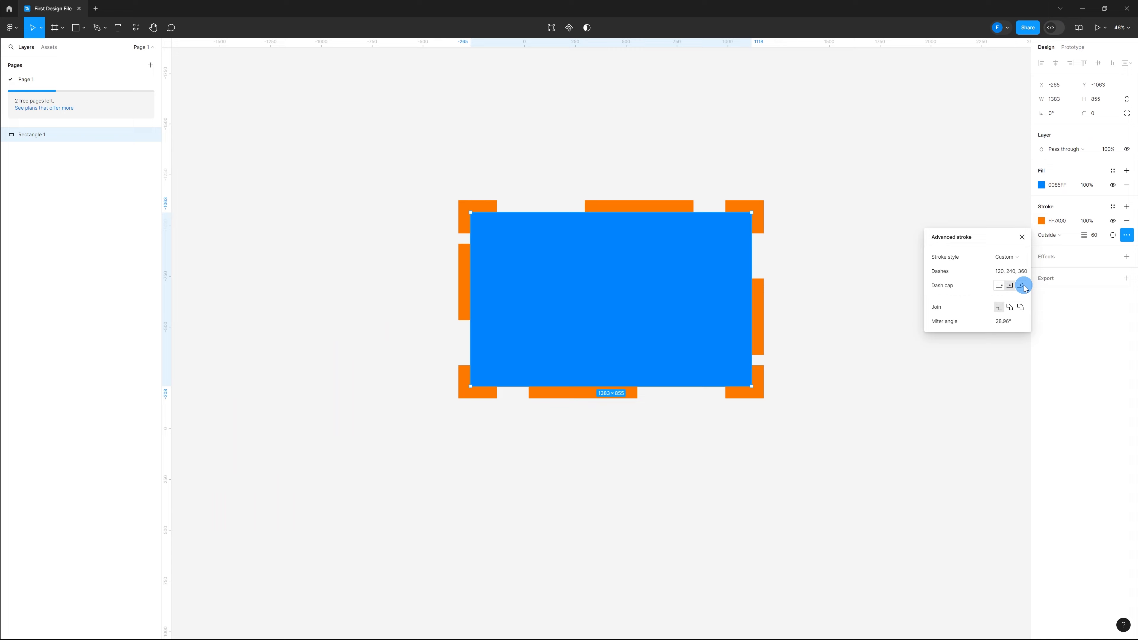
pyautogui.click(1023, 286)
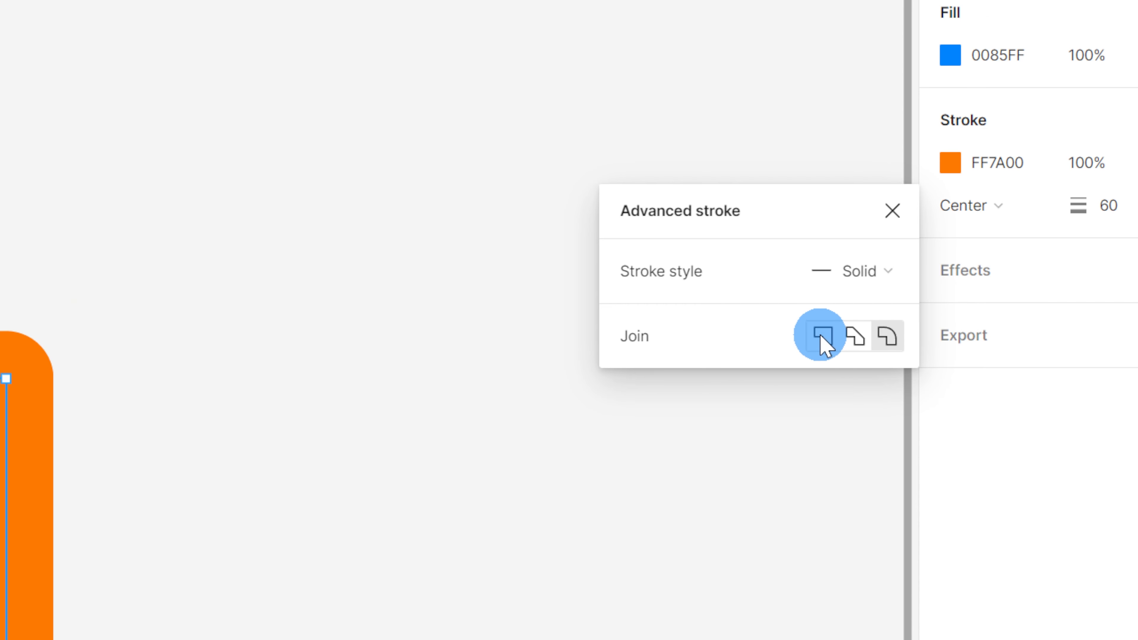
# Set the vector's stroke join to Miter, trying miter angles of 90, 10 and 140 before settling on 90
pyautogui.click(823, 336)
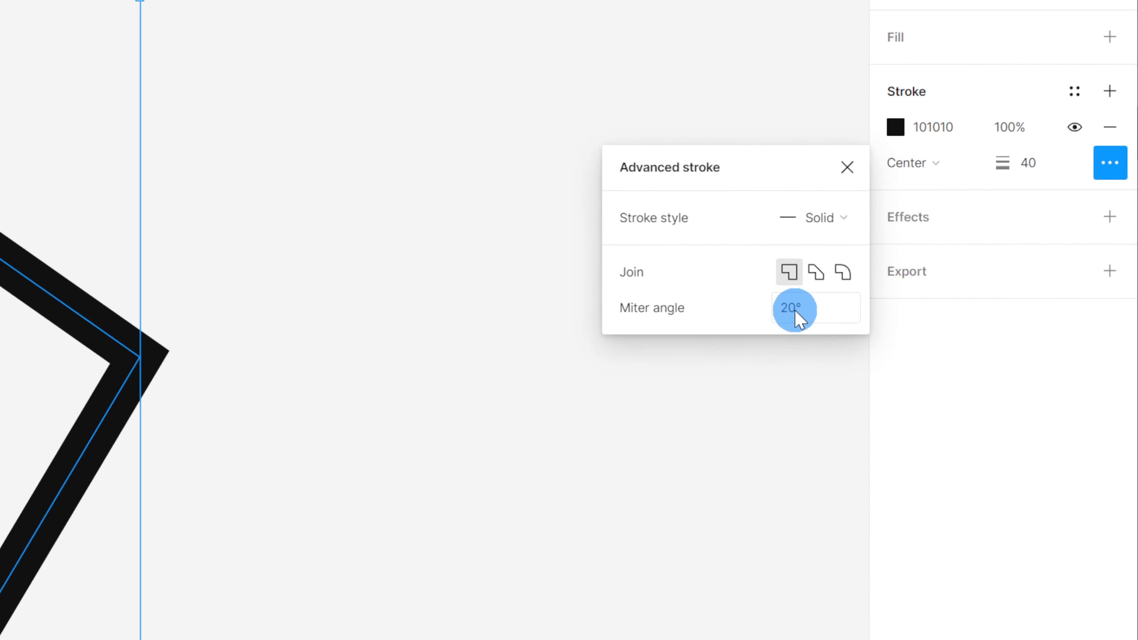
pyautogui.click(725, 316)
pyautogui.write('90')
pyautogui.press('Return')
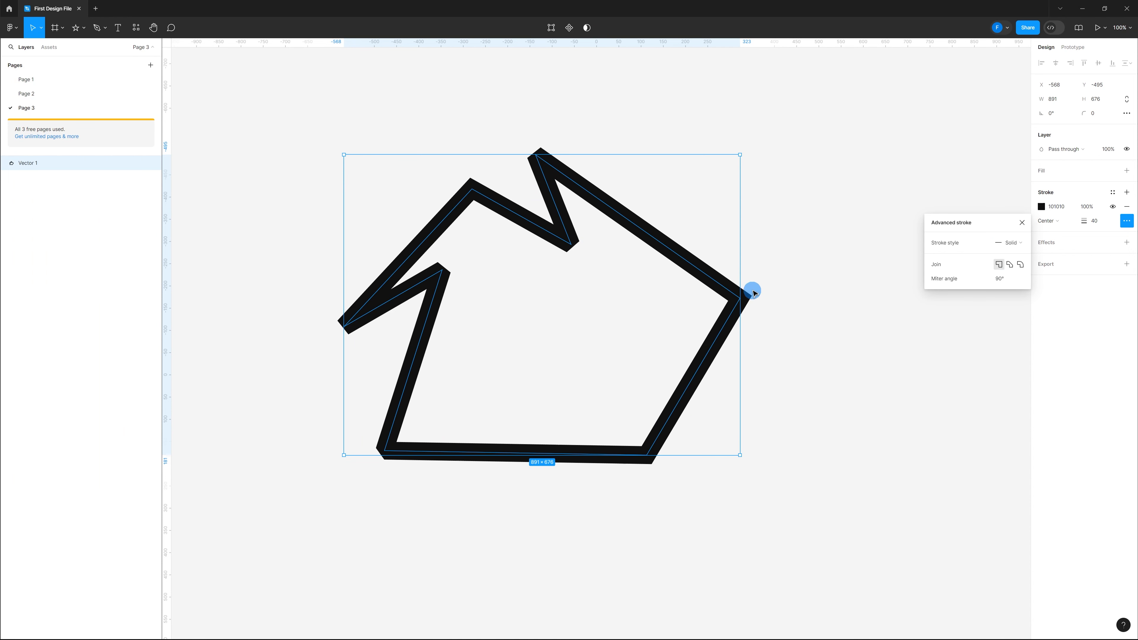
pyautogui.click(996, 279)
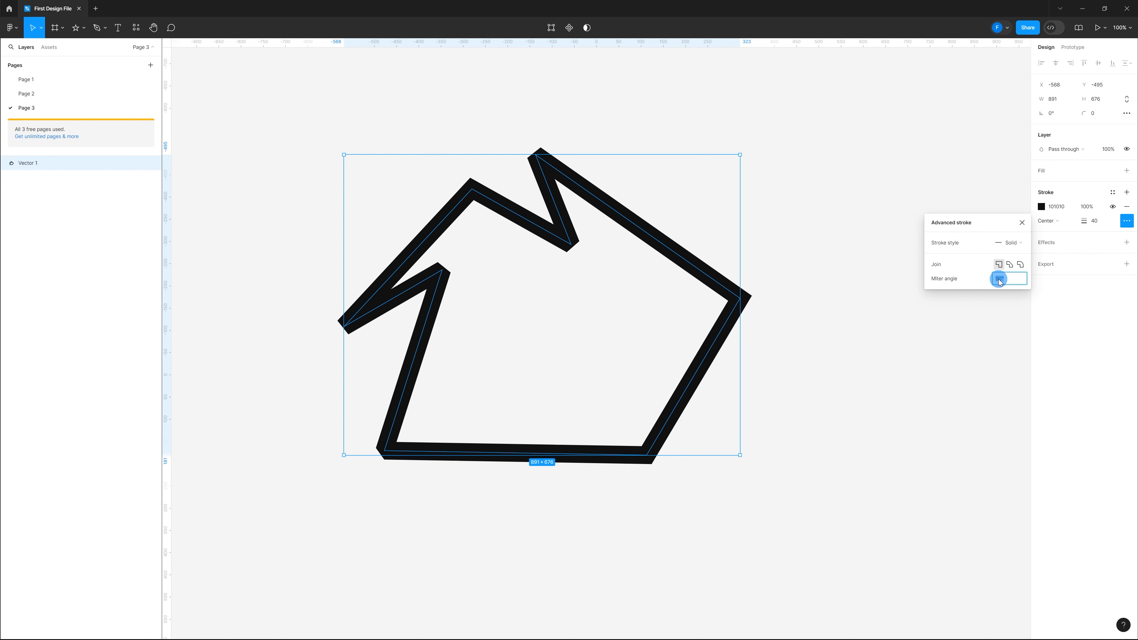
pyautogui.write('10')
pyautogui.press('Return')
pyautogui.click(999, 279)
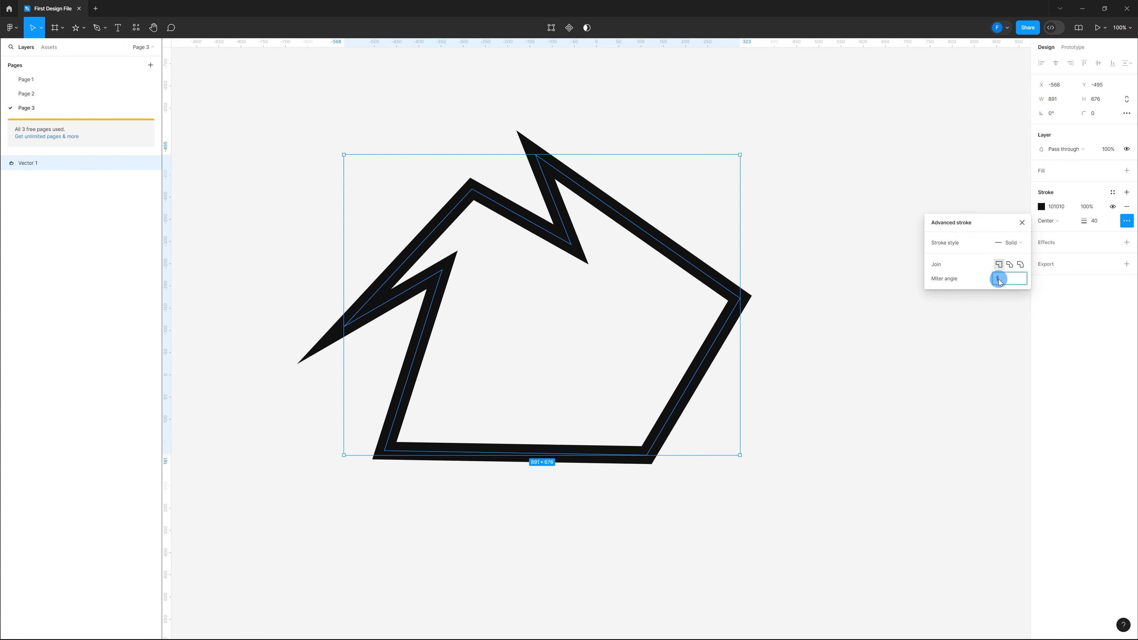
pyautogui.write('140')
pyautogui.press('Return')
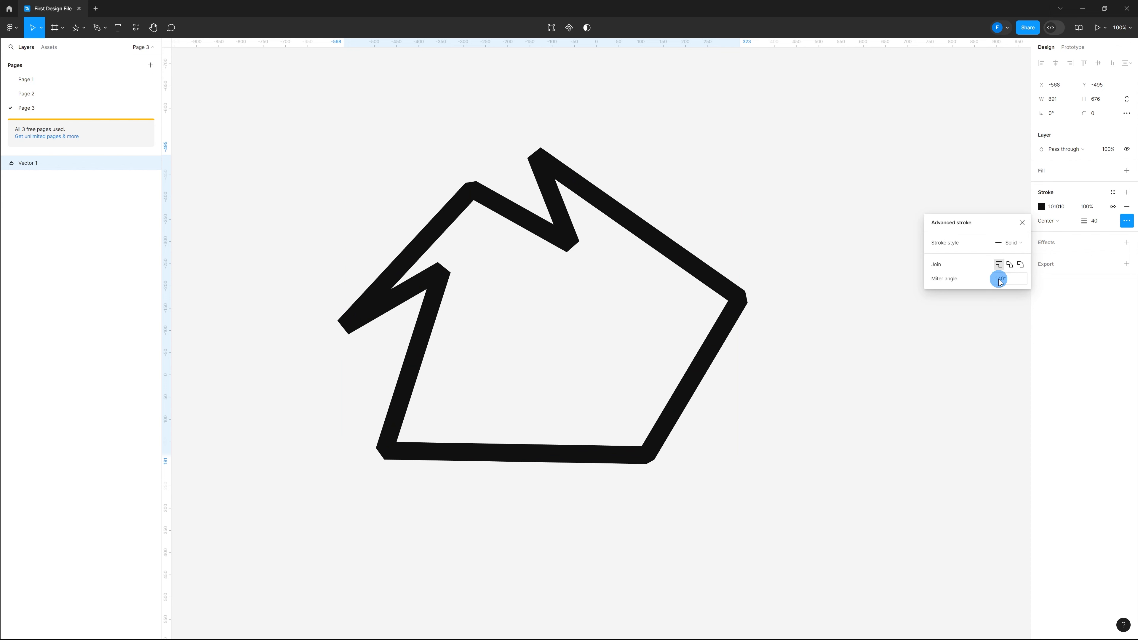
pyautogui.click(999, 280)
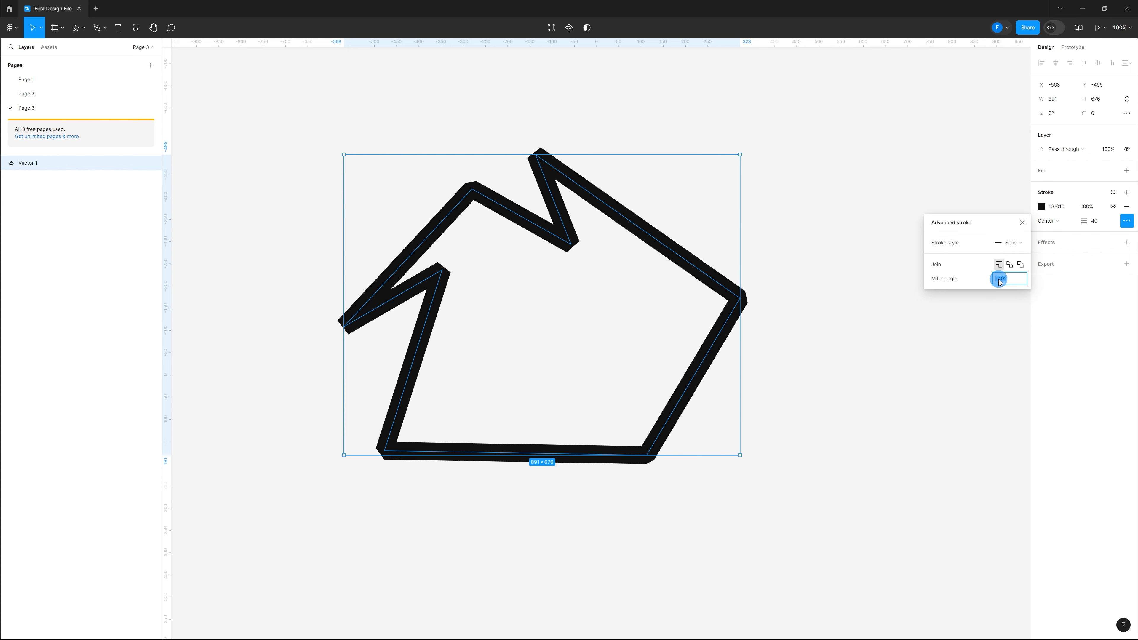
pyautogui.write('90')
pyautogui.press('Return')
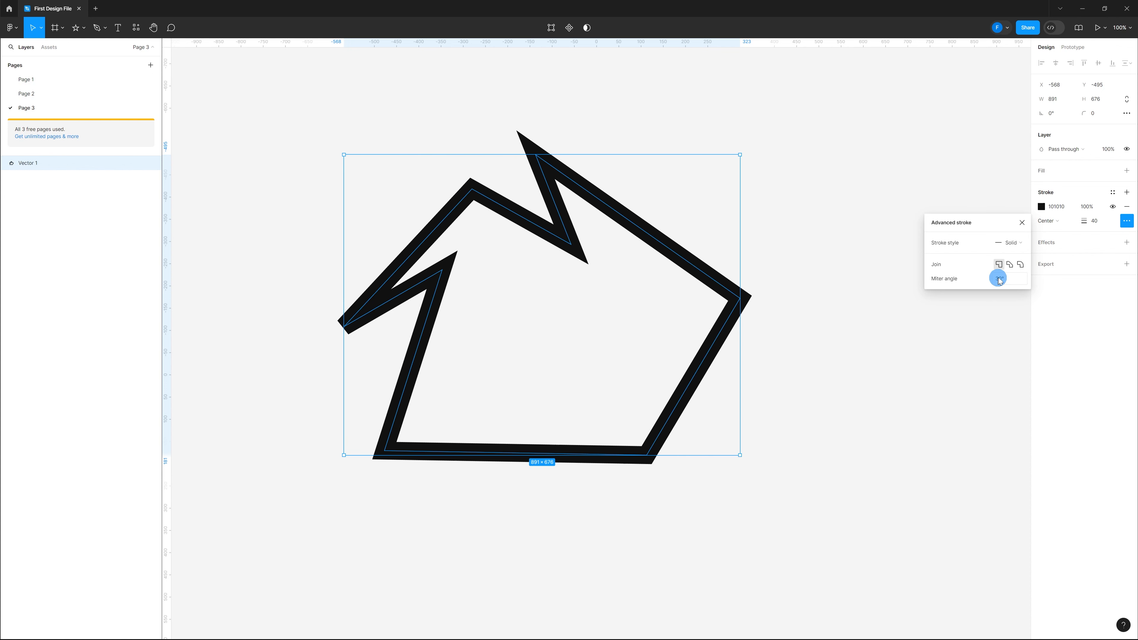
# Switch the vector's join to Bevel and paste circles marking its corners
pyautogui.click(1009, 265)
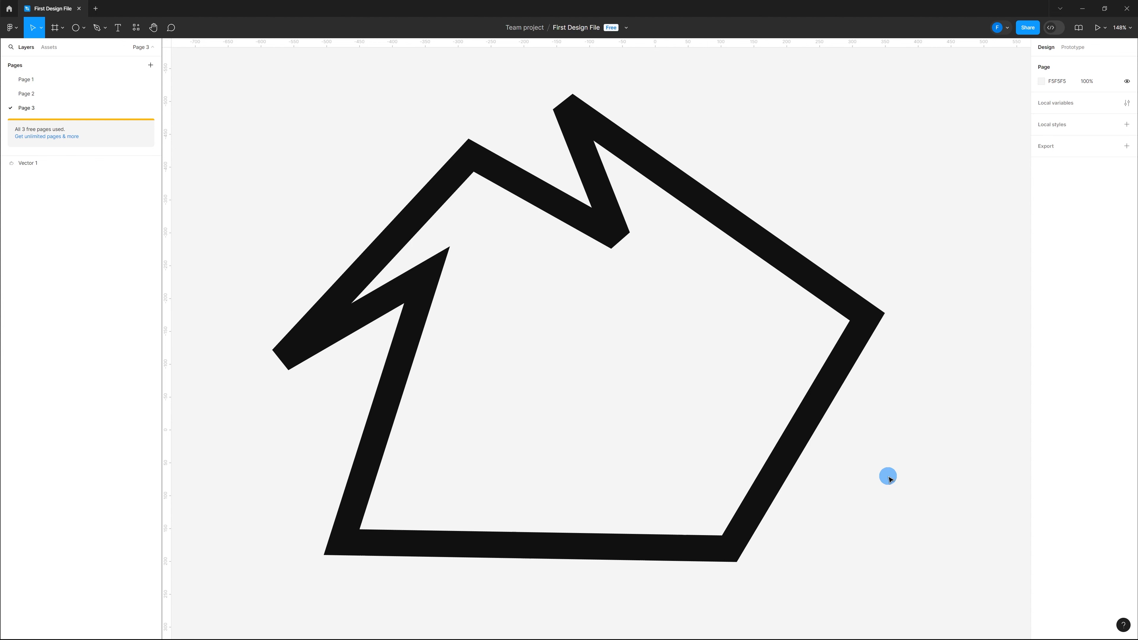
pyautogui.hotkey('ctrl', 'v')
pyautogui.click(930, 473)
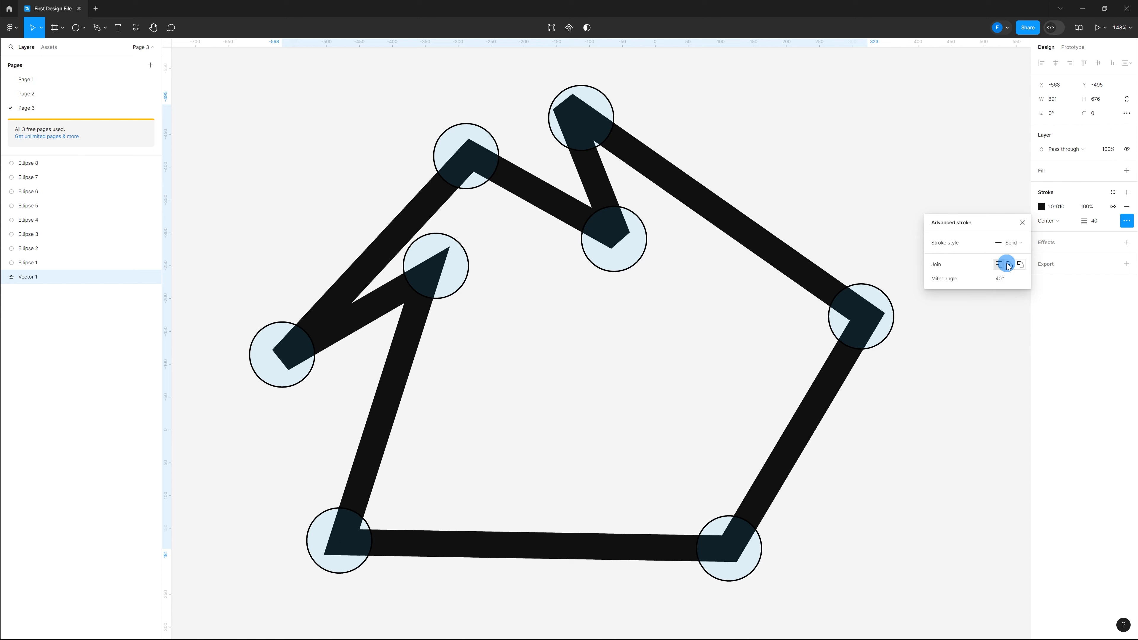
# Toggle the vector's stroke join between Bevel and Miter, ending on Bevel
pyautogui.click(1008, 264)
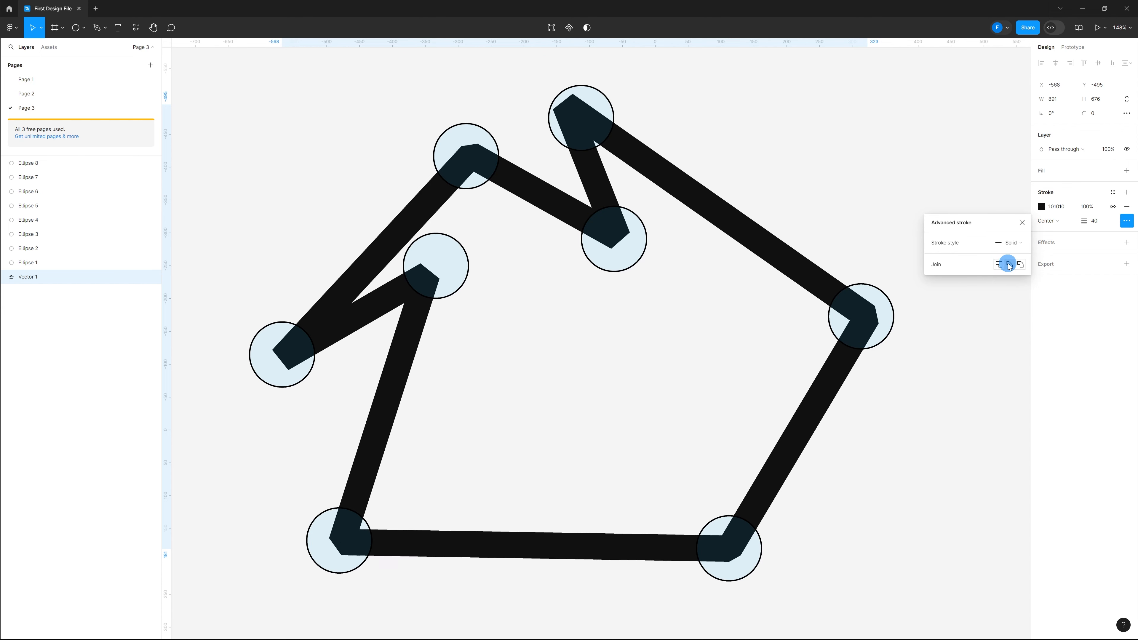
pyautogui.click(999, 264)
pyautogui.click(1009, 264)
pyautogui.click(1000, 264)
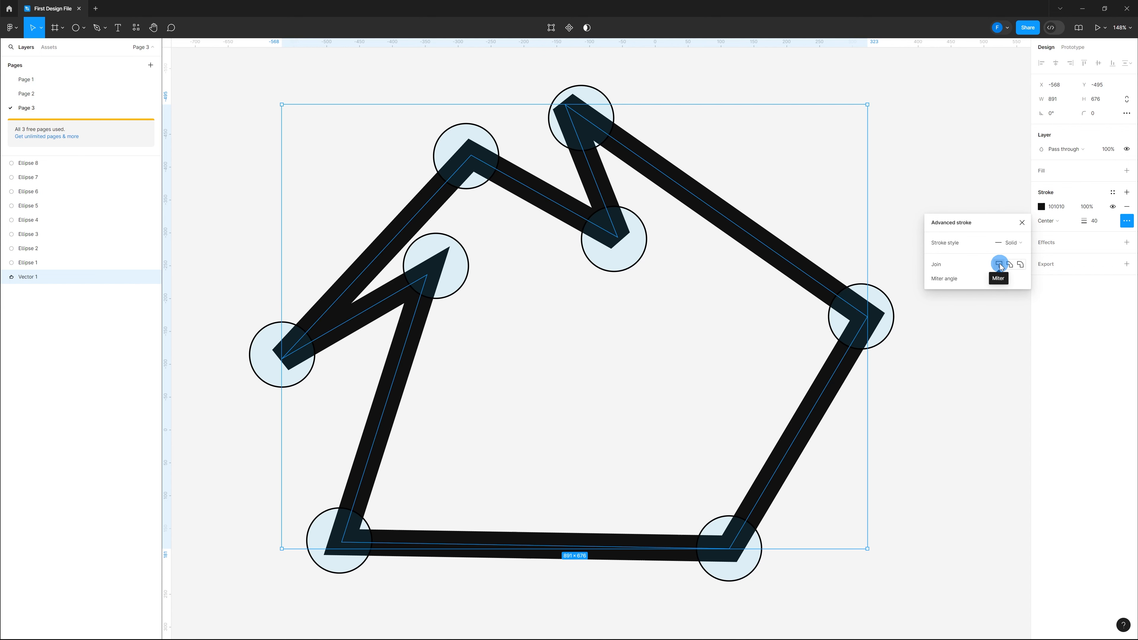
pyautogui.click(1010, 264)
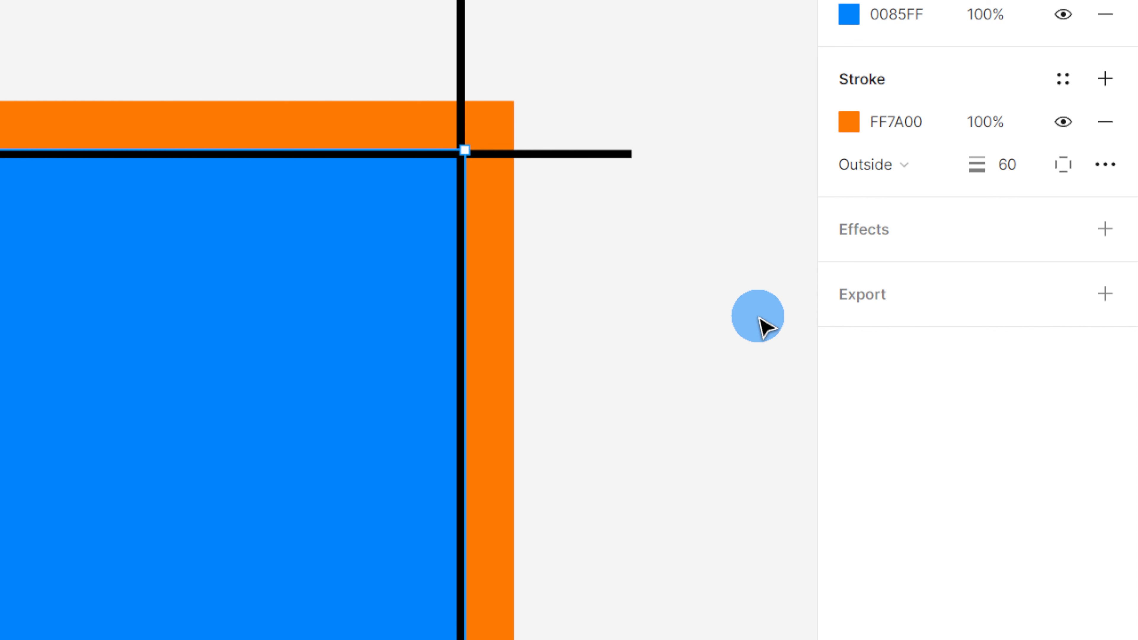
# Add a drop shadow effect to the rectangle and open its settings
pyautogui.click(896, 166)
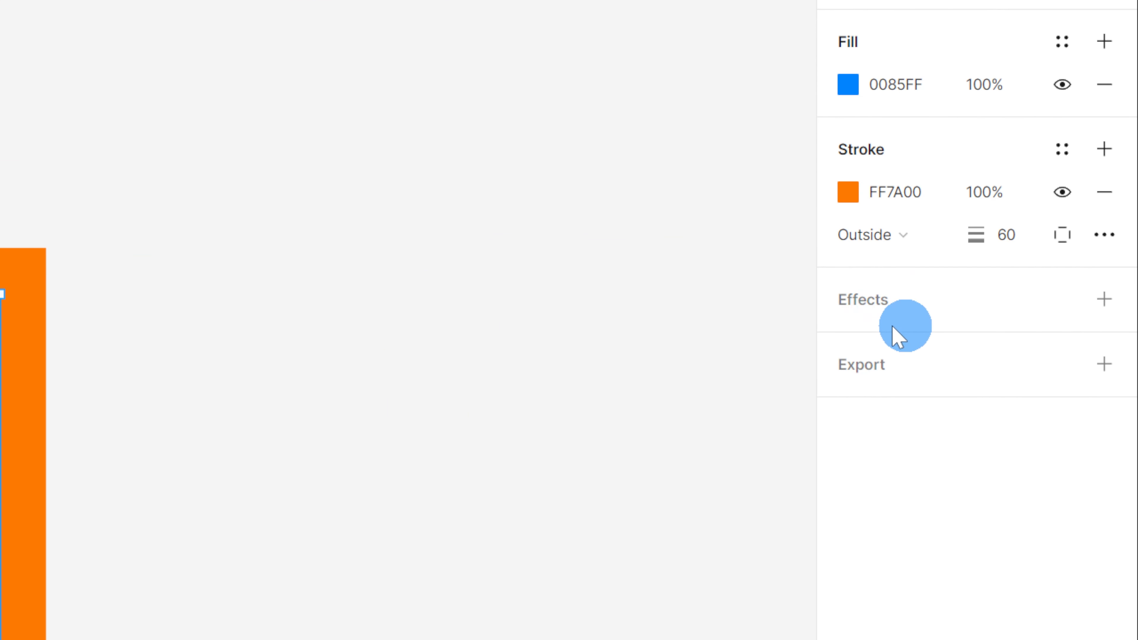
pyautogui.click(1104, 299)
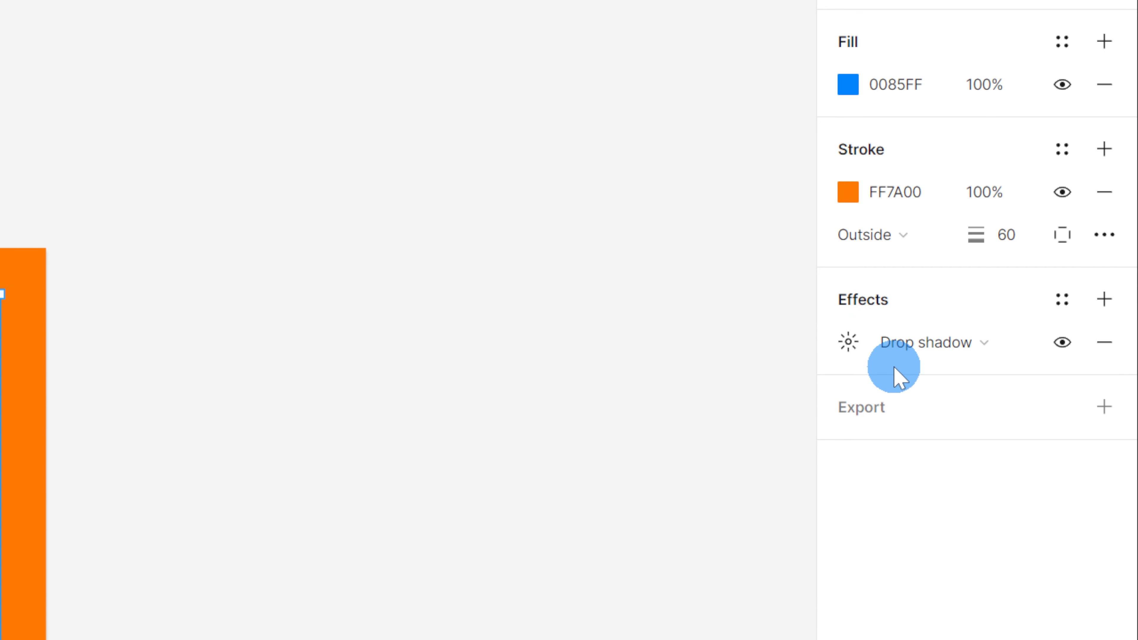
pyautogui.click(859, 352)
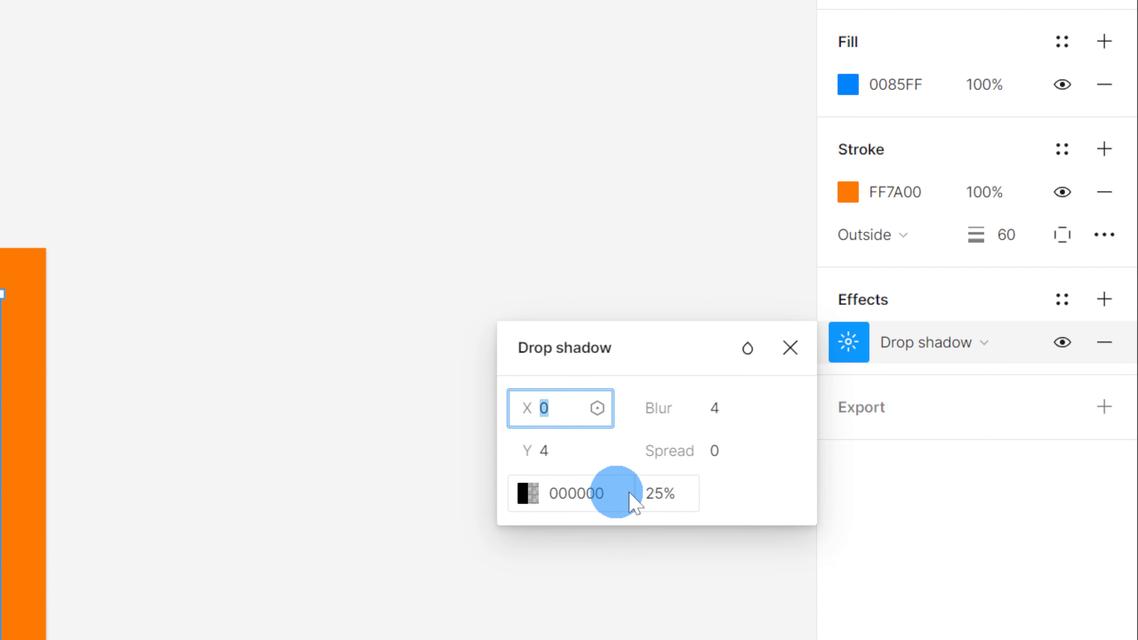
# Set the drop shadow's opacity to 50%, blur to 10, and X and Y offsets to 5
pyautogui.click(666, 492)
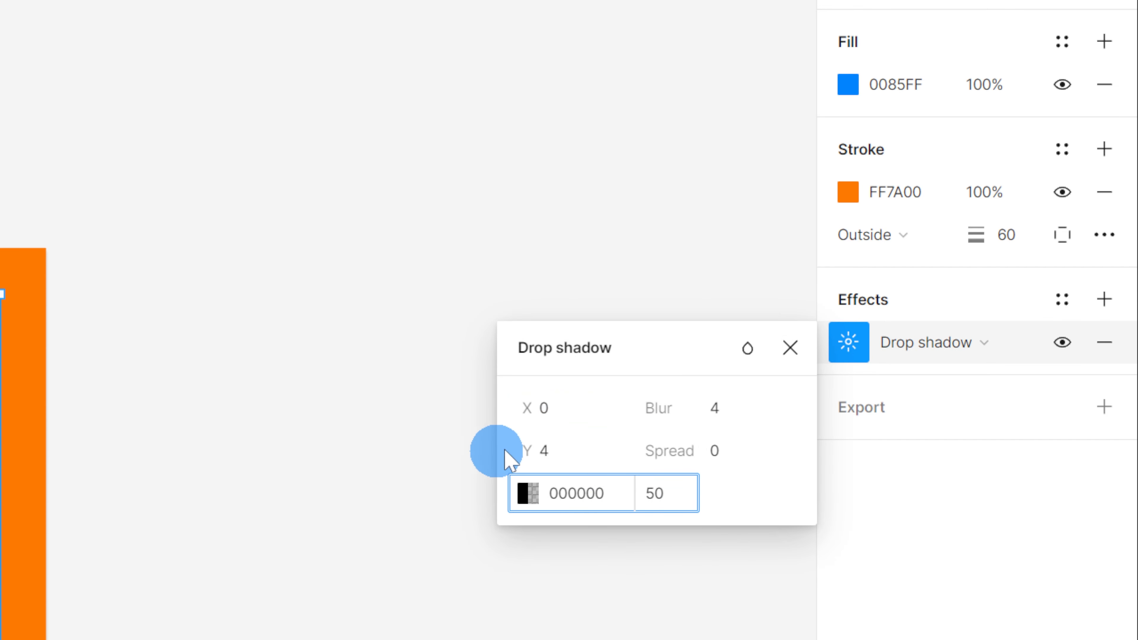
pyautogui.click(714, 412)
pyautogui.write('10')
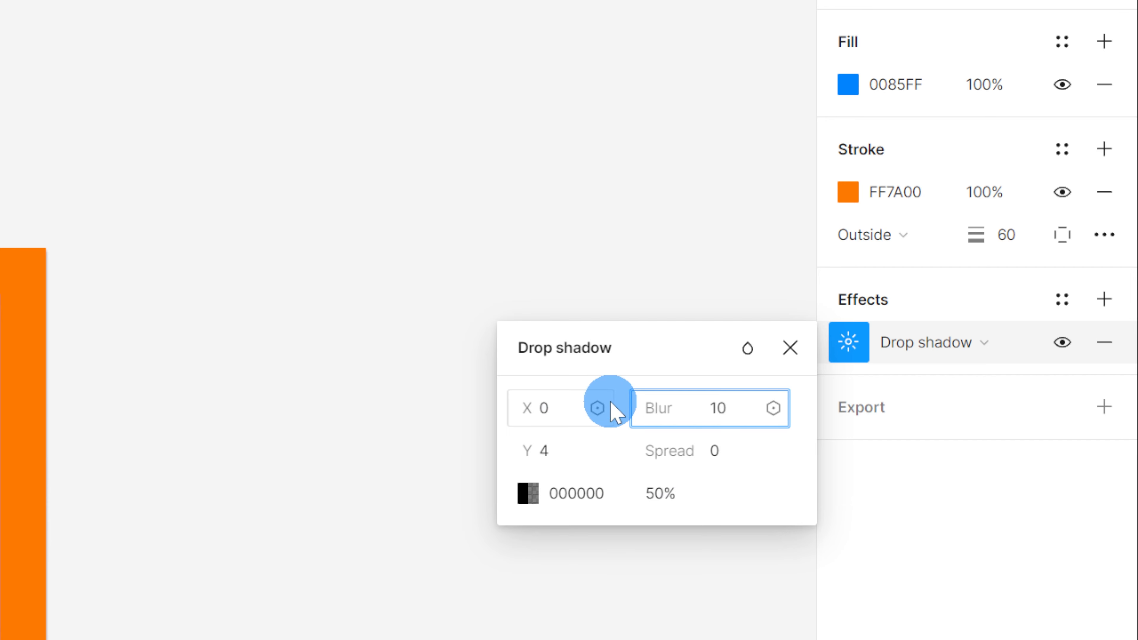
pyautogui.click(567, 408)
pyautogui.write('5')
pyautogui.click(553, 449)
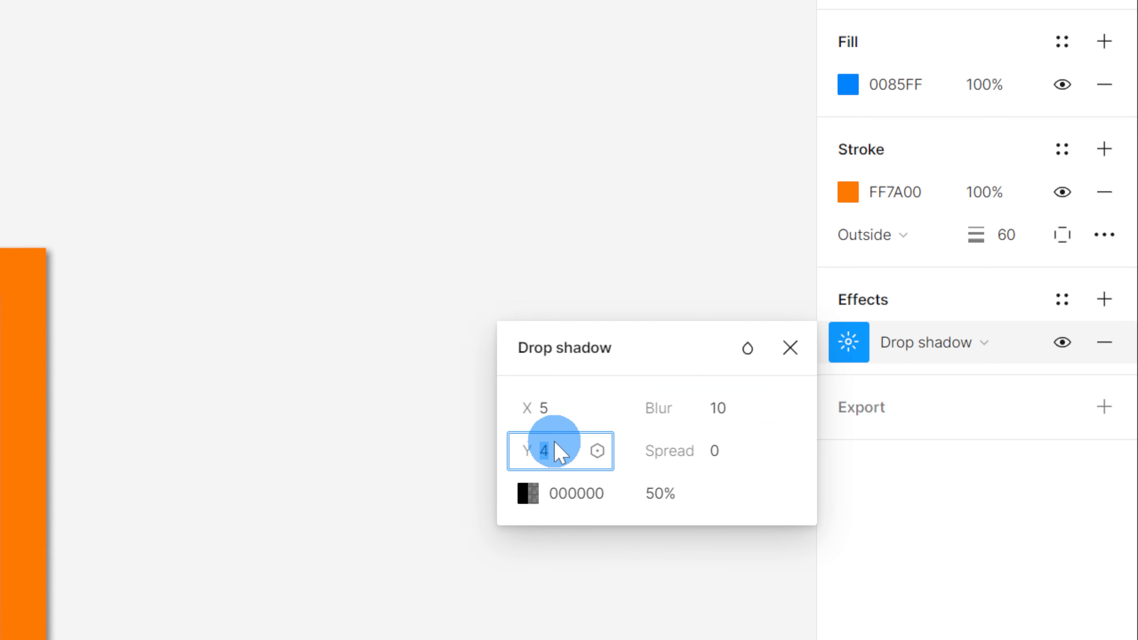
pyautogui.write('5')
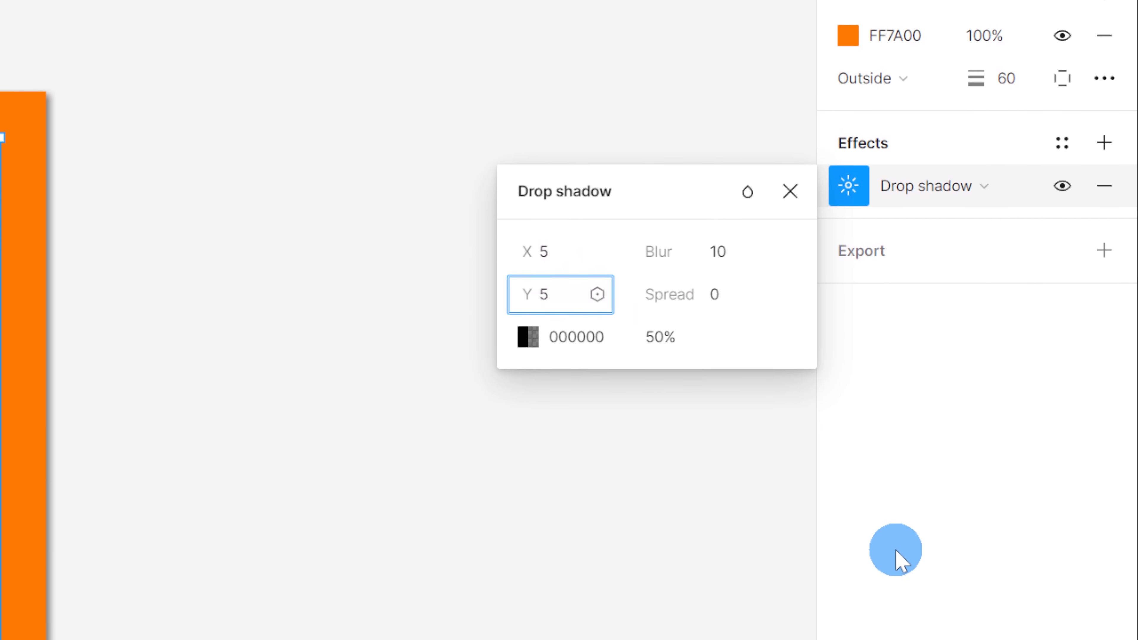
pyautogui.click(896, 561)
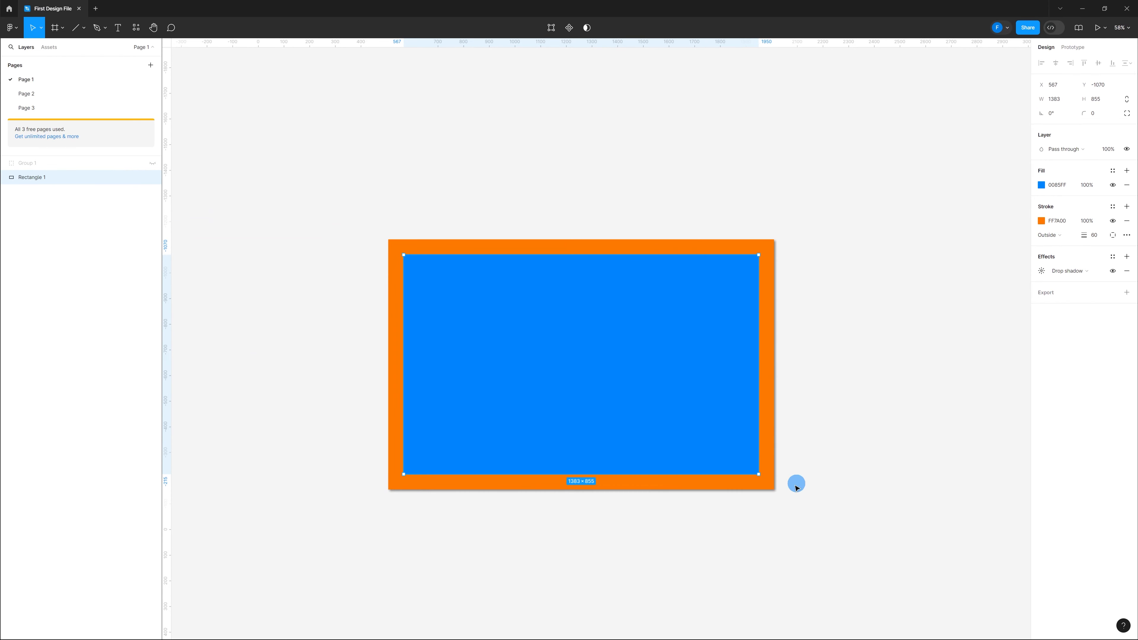
# Resize the rectangle from its corner to about 1425 × 953
pyautogui.click(770, 524)
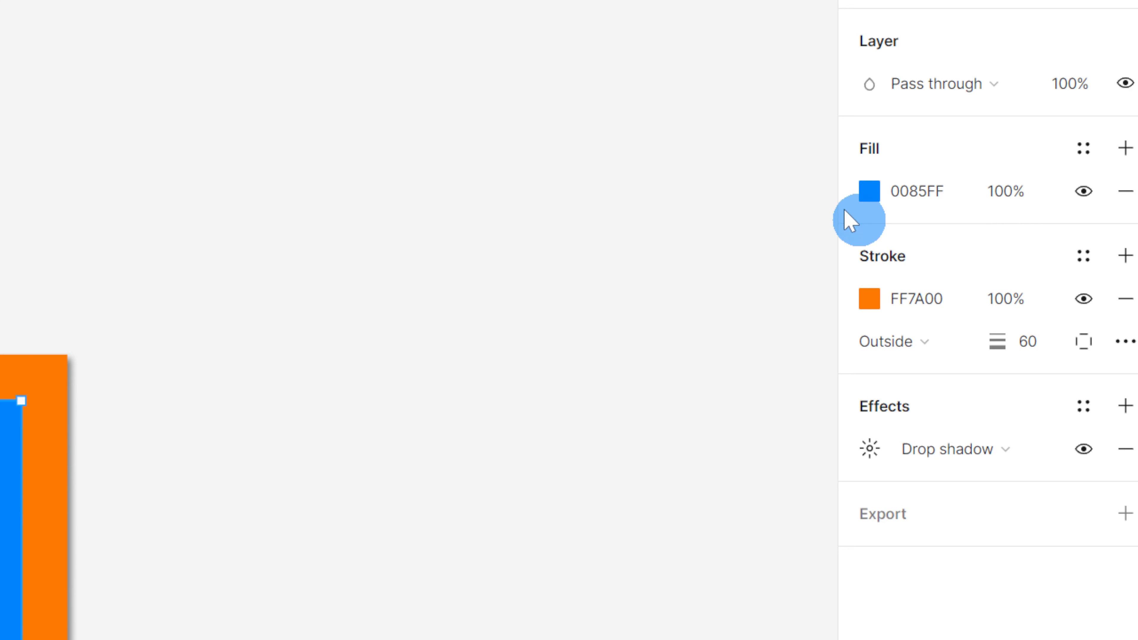
pyautogui.click(870, 189)
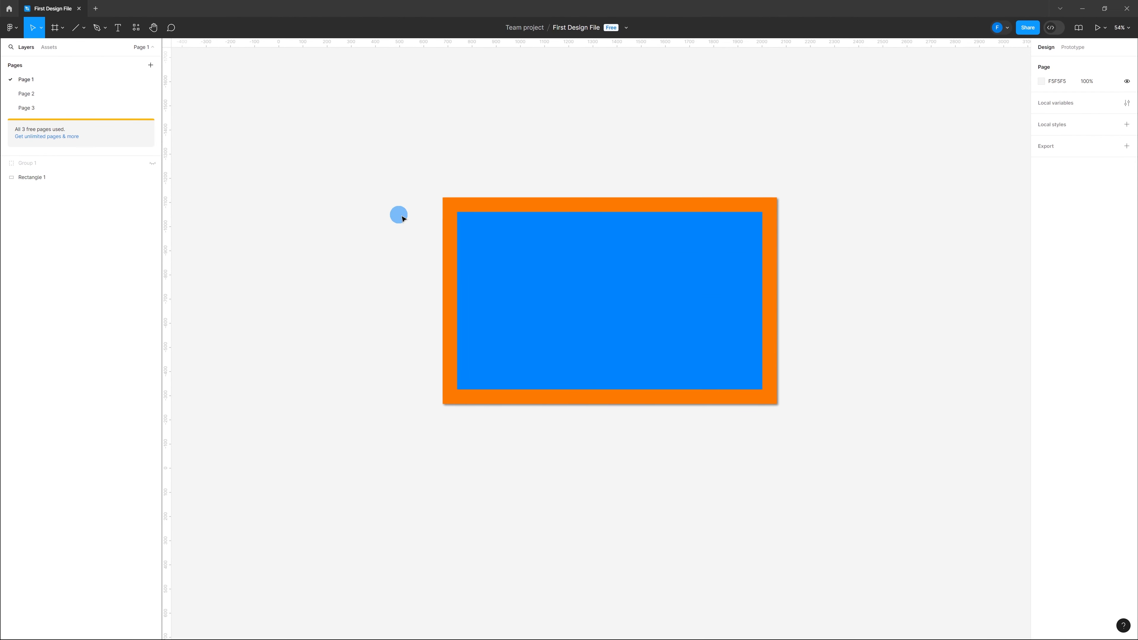
pyautogui.click(724, 259)
pyautogui.moveTo(719, 257)
pyautogui.mouseDown()
pyautogui.moveTo(671, 274)
pyautogui.moveTo(660, 243)
pyautogui.moveTo(688, 280)
pyautogui.moveTo(711, 267)
pyautogui.mouseUp()
pyautogui.moveTo(786, 206); pyautogui.dragTo(796, 181)
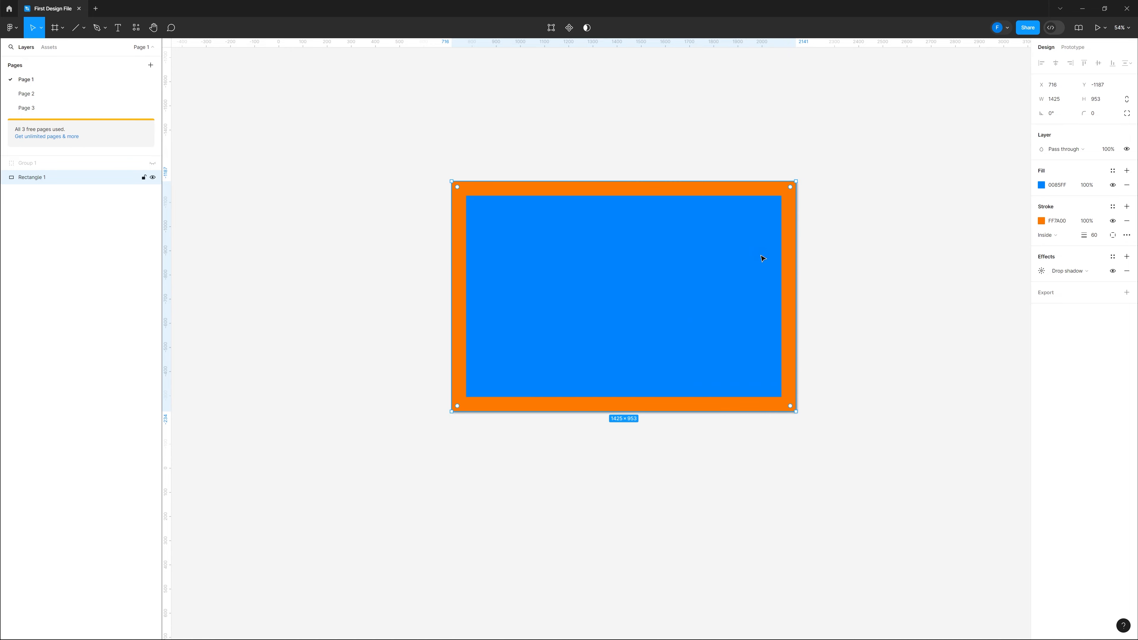
# Multi-select the bottom-left and top-middle rectangles of the grid with the Move tool, then clear the selection
pyautogui.click(48, 47)
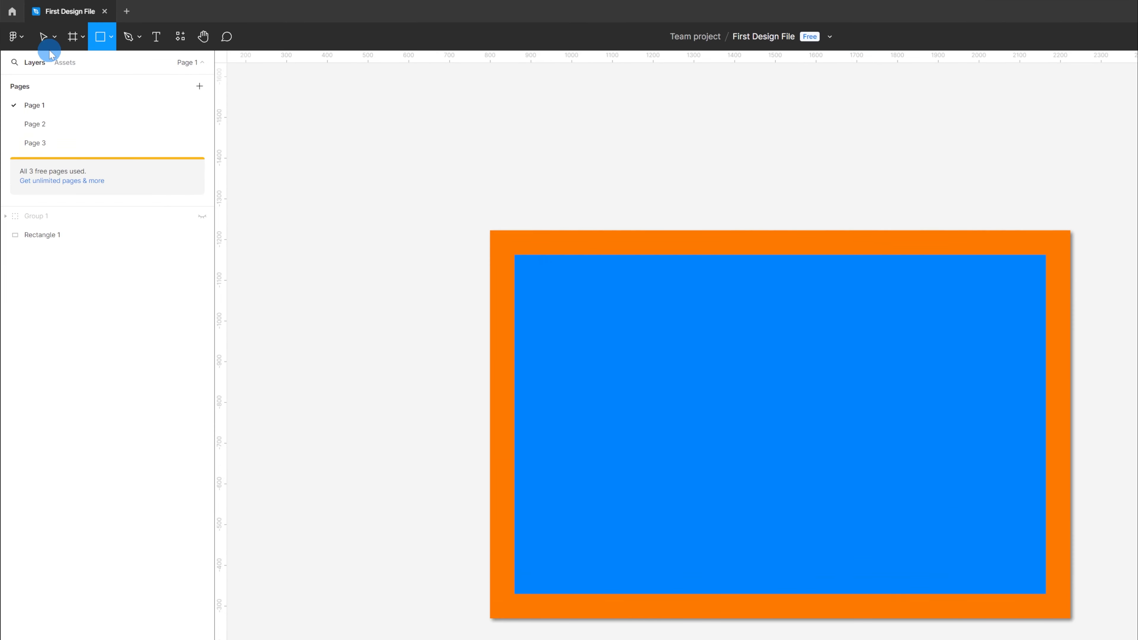
pyautogui.click(33, 27)
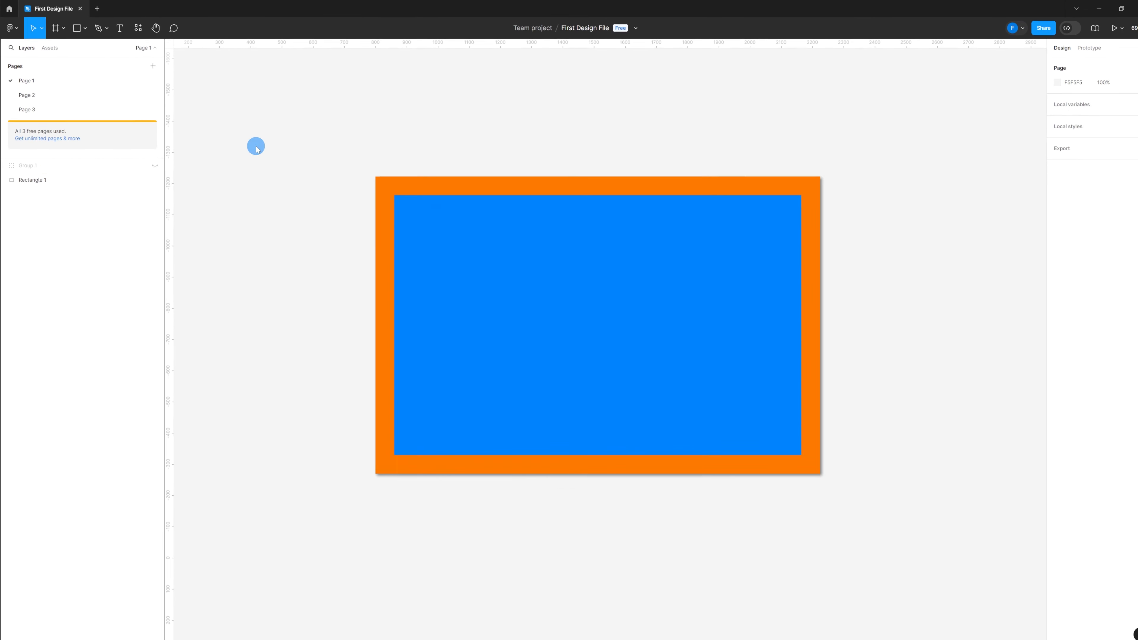
pyautogui.click(602, 275)
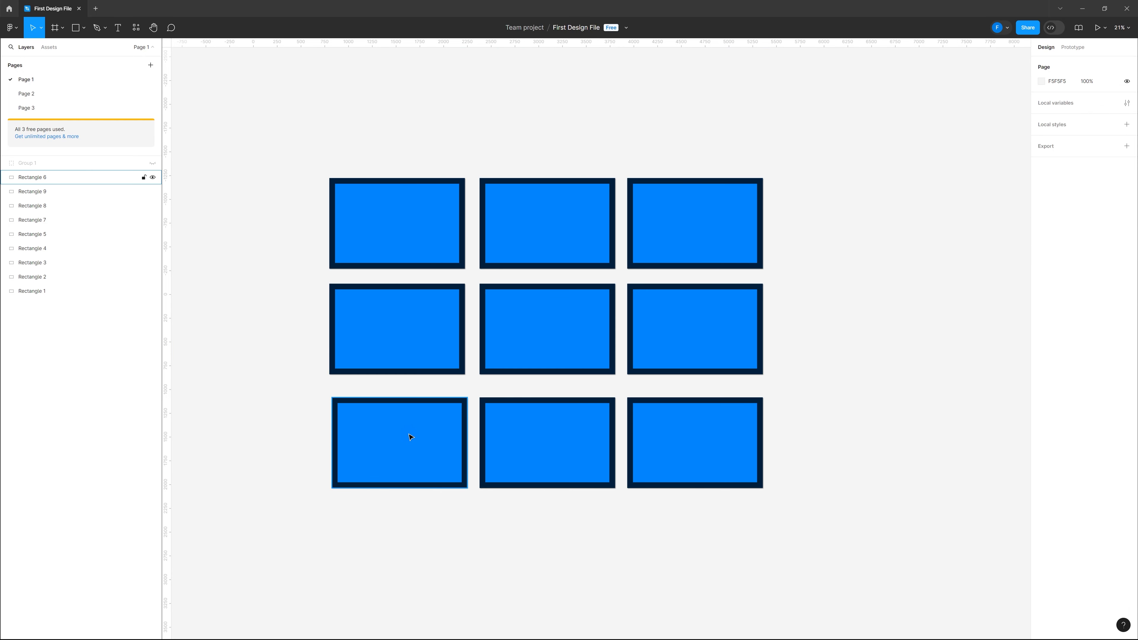
pyautogui.click(413, 434)
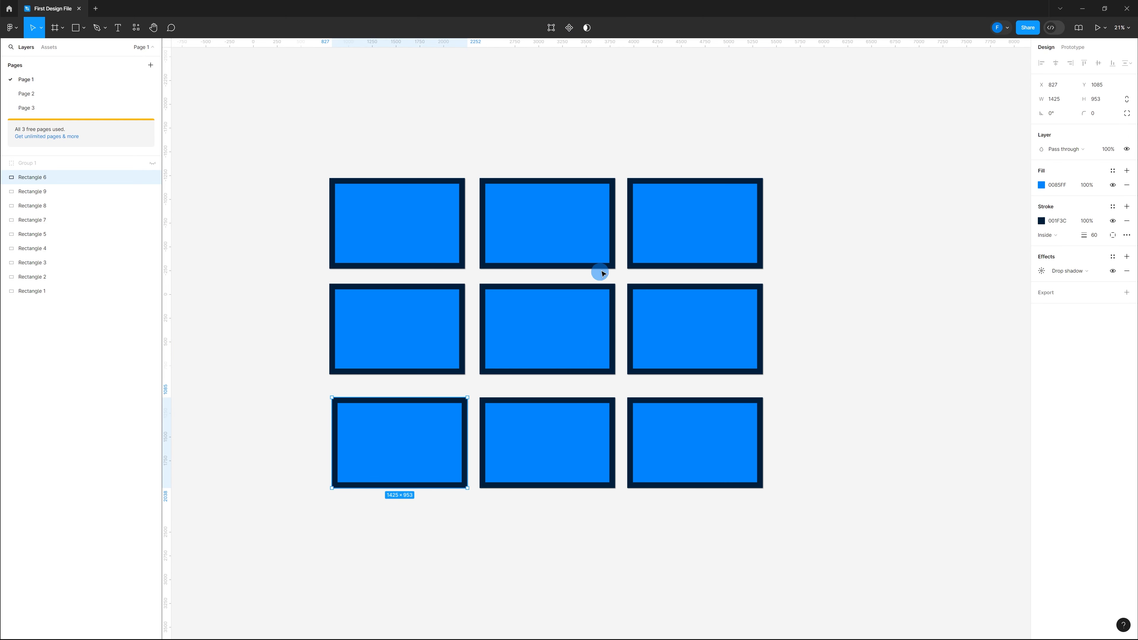
pyautogui.keyDown('shift'); pyautogui.click(586, 248); pyautogui.keyUp('shift')
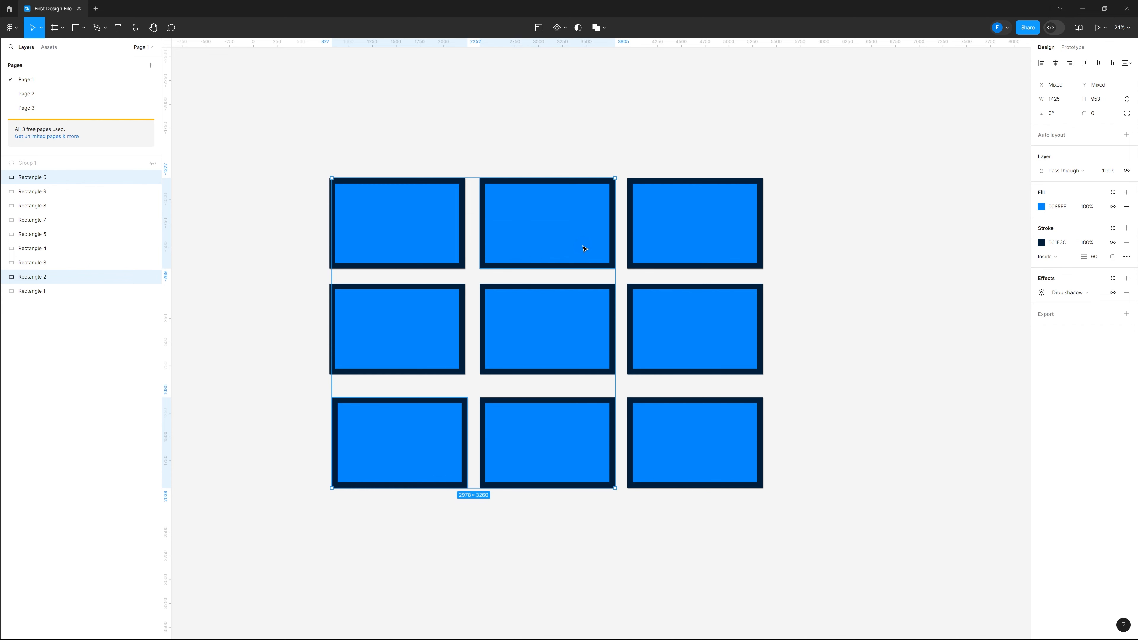
pyautogui.click(288, 301)
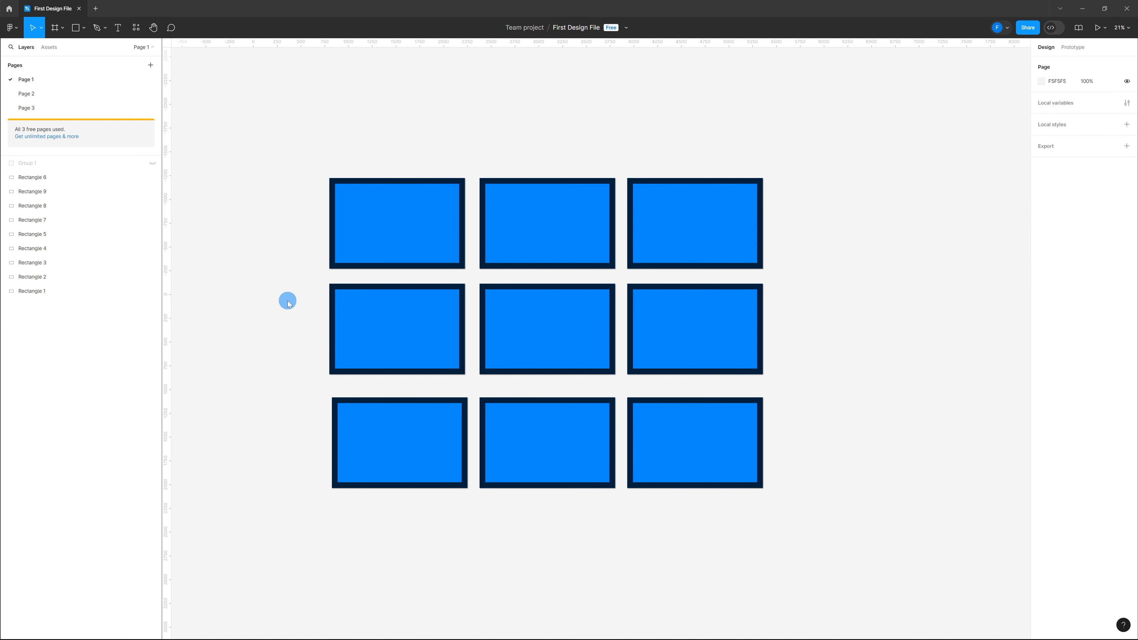
# Move the middle-left rectangle to the right across the canvas
pyautogui.click(387, 330)
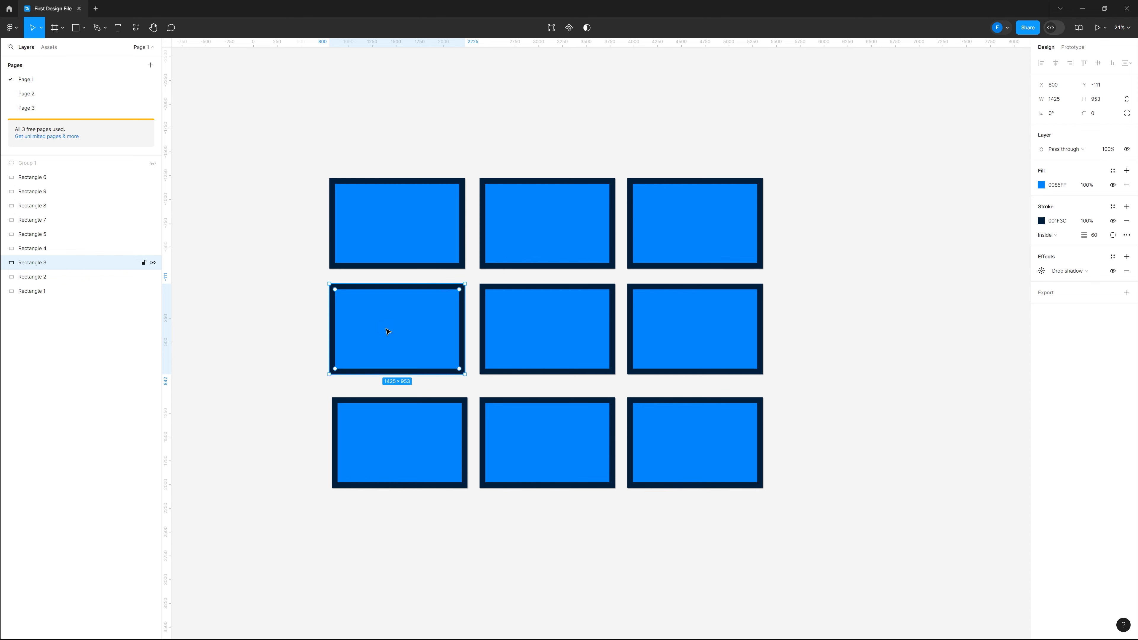
pyautogui.moveTo(388, 332); pyautogui.dragTo(890, 328)
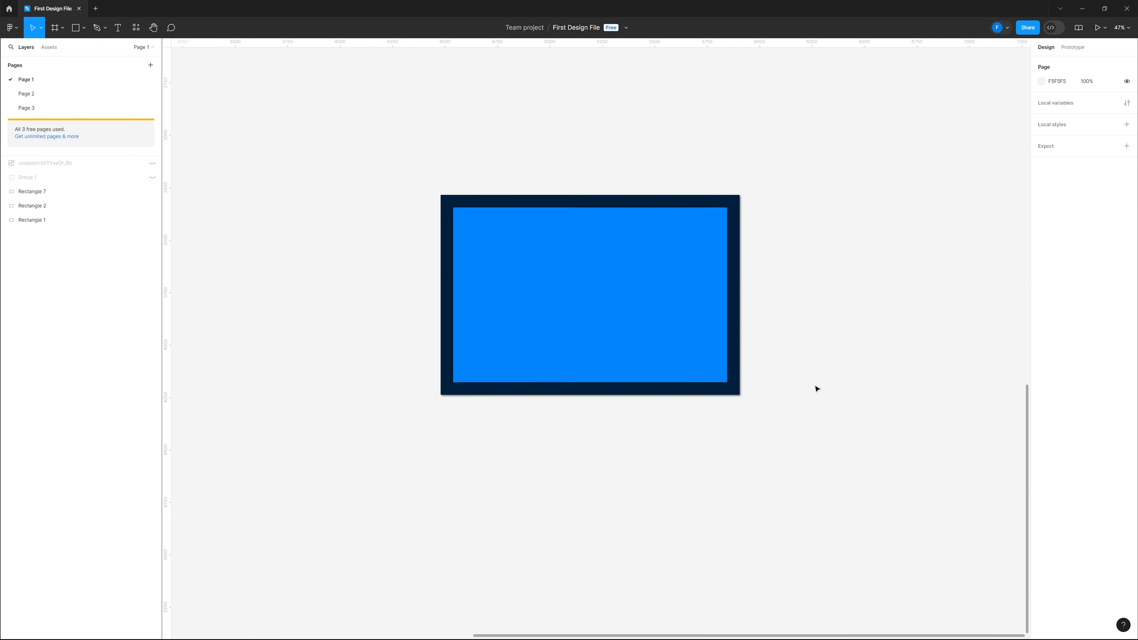
# Resize the rectangle from its corner to about 1478 × 988, then deselect it
pyautogui.click(643, 290)
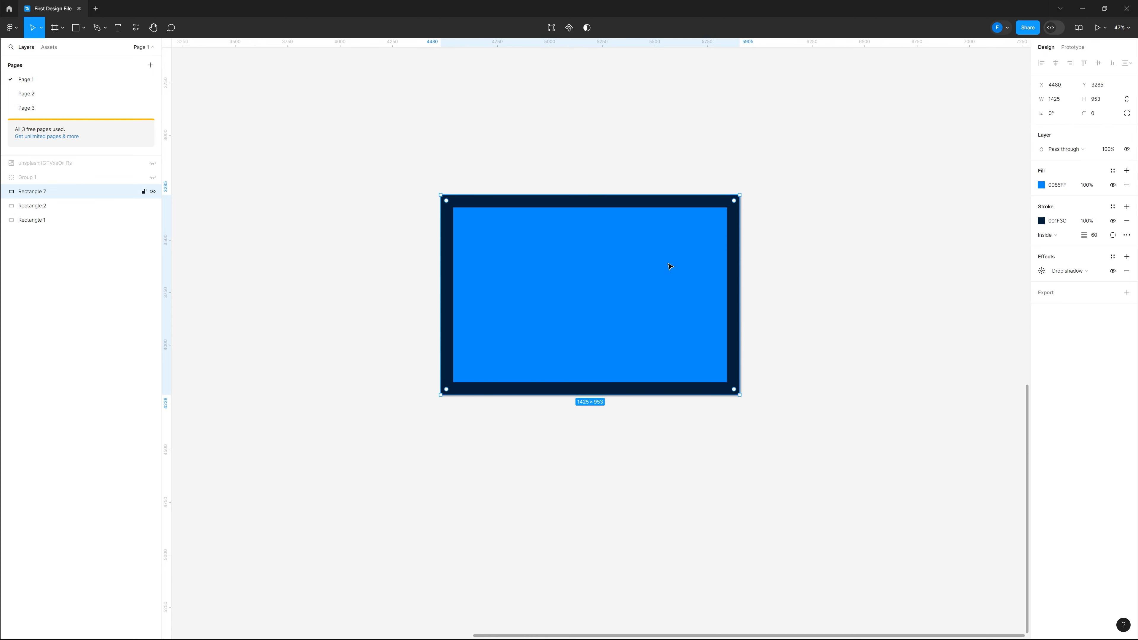
pyautogui.moveTo(739, 194); pyautogui.dragTo(763, 244)
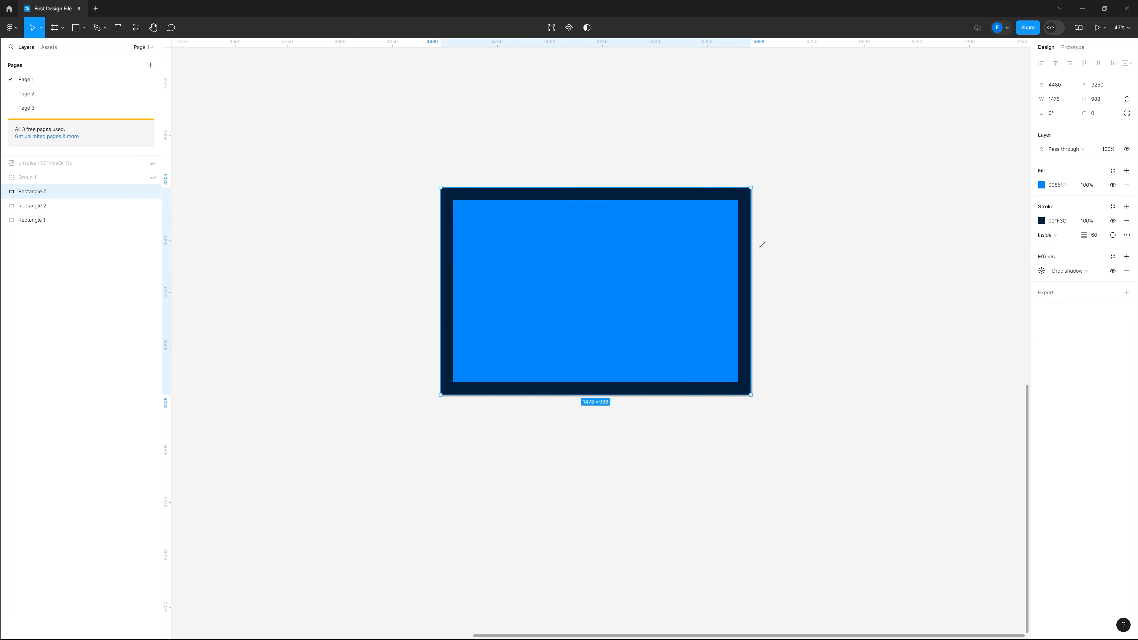
pyautogui.click(292, 303)
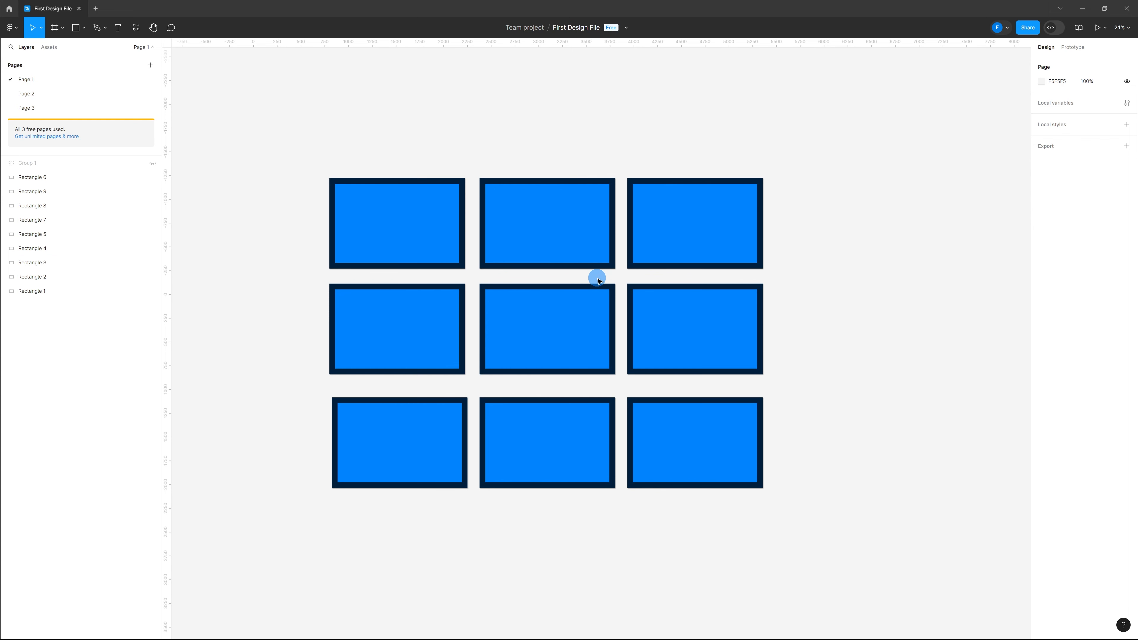
# Group the top-middle and top-right rectangles together
pyautogui.click(581, 232)
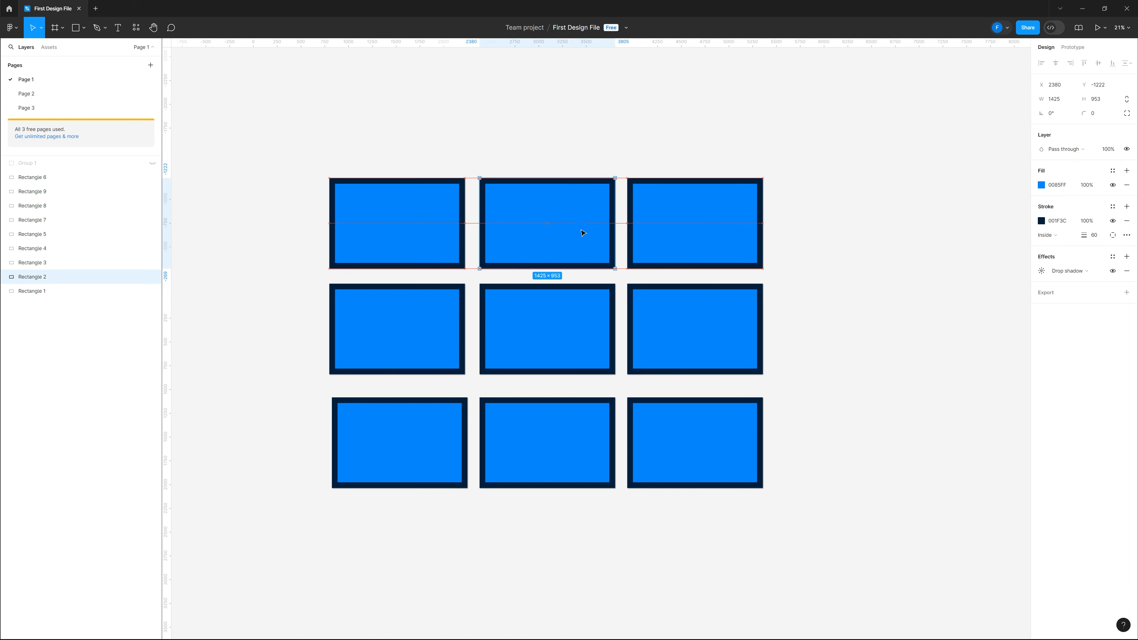
pyautogui.keyDown('shift'); pyautogui.click(681, 221); pyautogui.keyUp('shift')
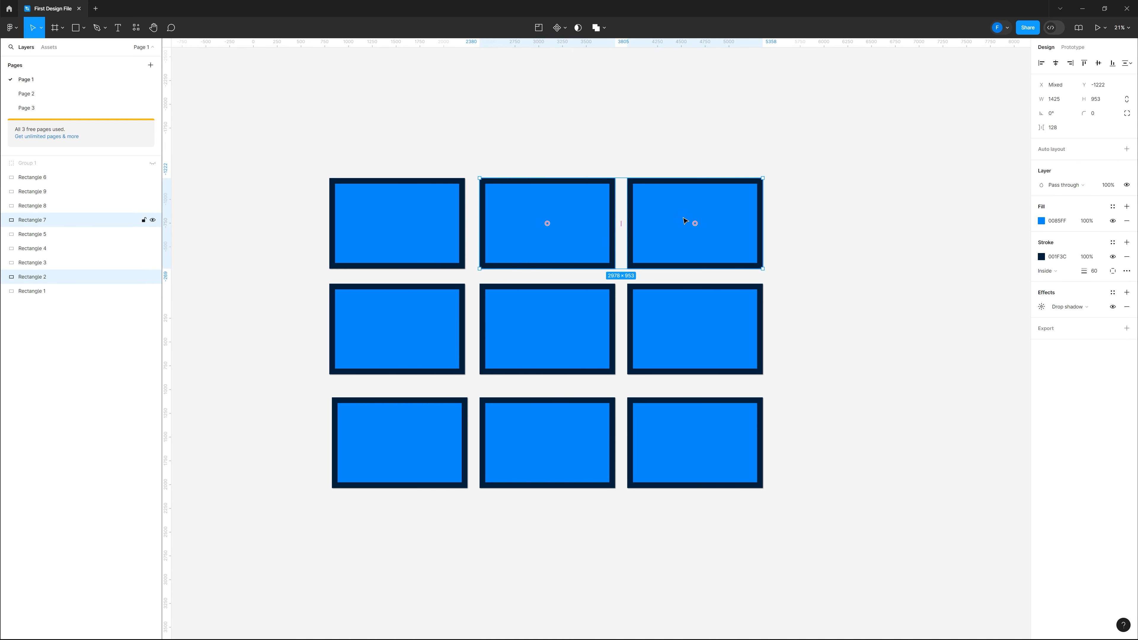
pyautogui.rightClick(666, 215)
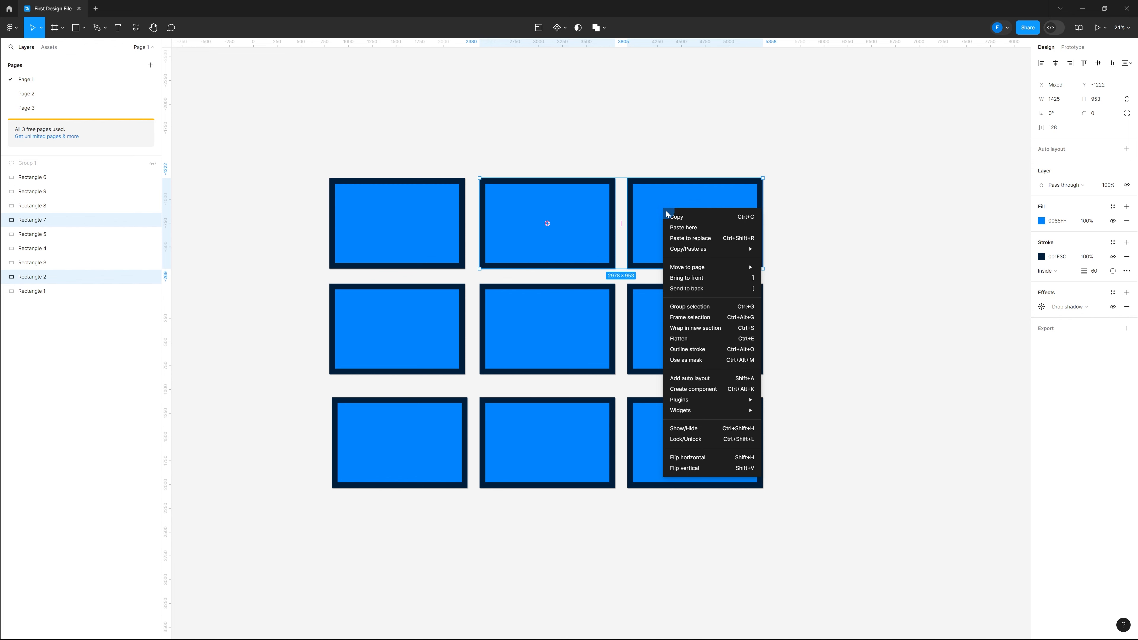
pyautogui.click(704, 309)
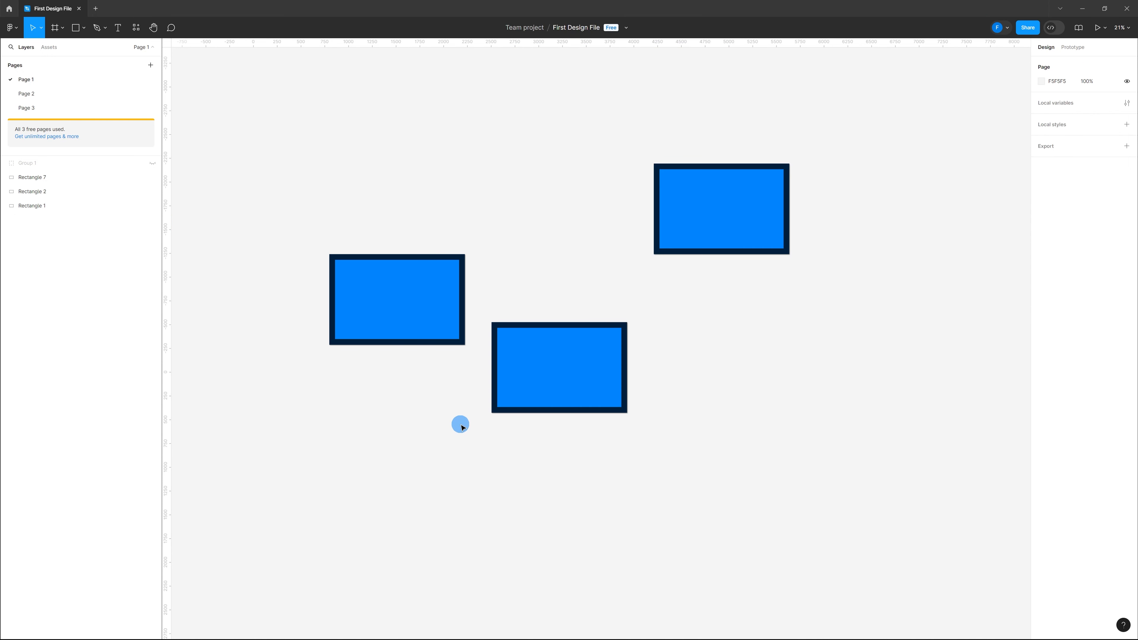
# Align the three scattered rectangles along their vertical centers
pyautogui.click(453, 314)
pyautogui.keyDown('shift'); pyautogui.click(555, 358); pyautogui.keyUp('shift')
pyautogui.keyDown('shift'); pyautogui.click(699, 220); pyautogui.keyUp('shift')
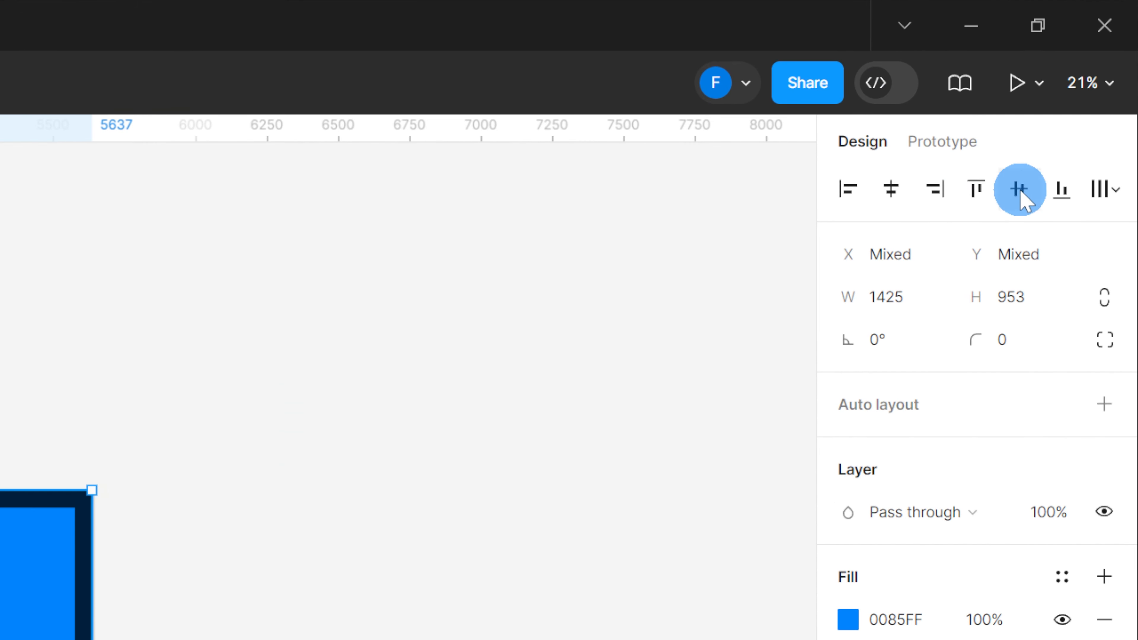
pyautogui.click(1019, 189)
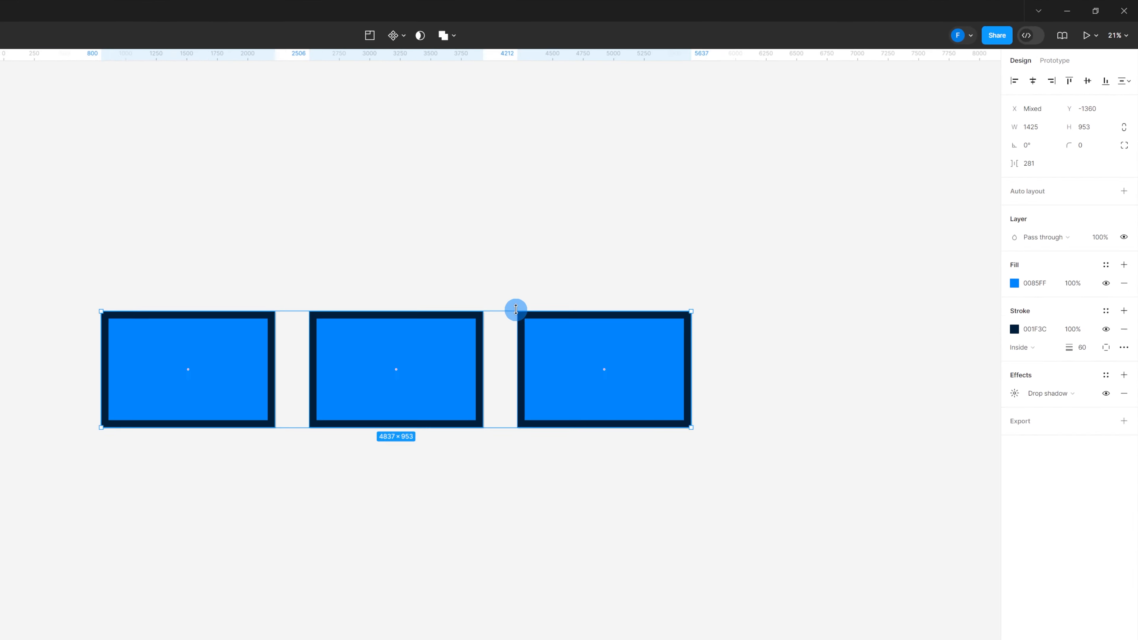
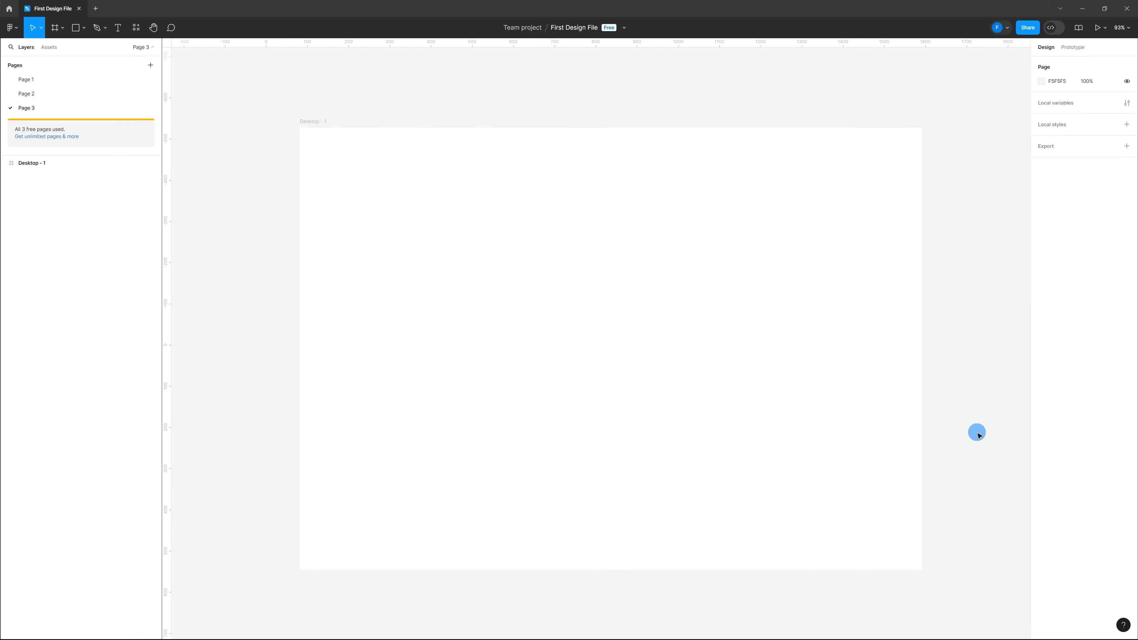
# Resize the Desktop - 1 frame from its corner to about 1569 × 1116 and move it upward
pyautogui.click(706, 341)
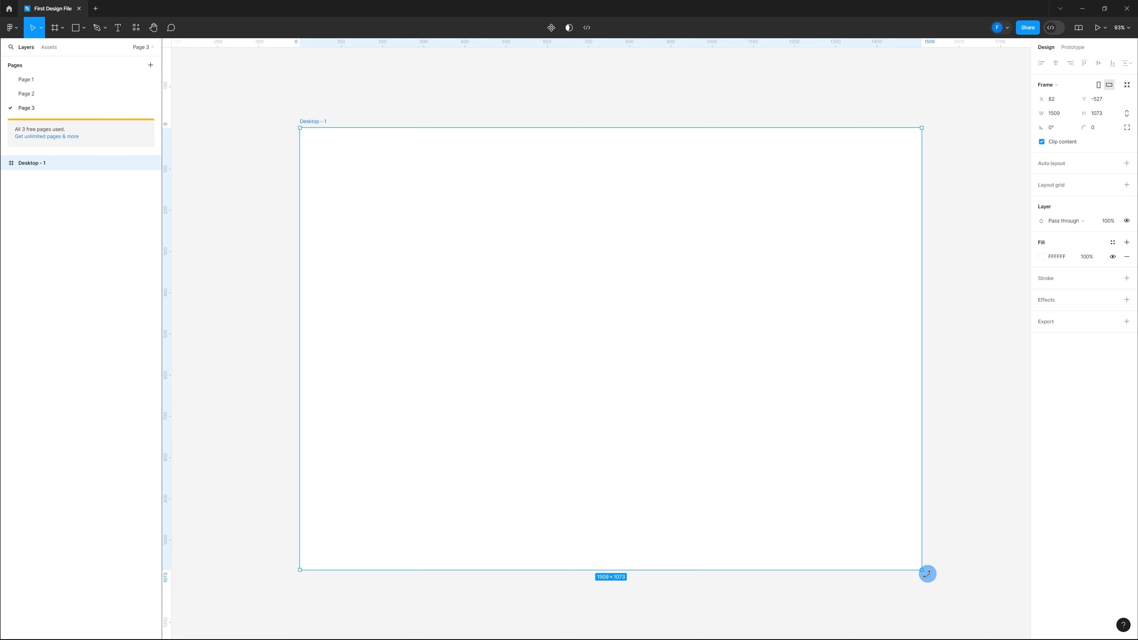
pyautogui.moveTo(923, 570); pyautogui.dragTo(895, 588)
pyautogui.moveTo(625, 353); pyautogui.dragTo(615, 300)
# Nudge the Desktop - 1 frame down and to the right in small steps, and deselect it
pyautogui.press('Down')
pyautogui.press('Down')
pyautogui.press('Down')
pyautogui.press('Down')
pyautogui.press('Down')
pyautogui.press('Down')
pyautogui.press('Down')
pyautogui.press('Down')
pyautogui.press('Down')
pyautogui.press('Down')
pyautogui.press('Down')
pyautogui.press('Down')
pyautogui.press('Down')
pyautogui.press('Down')
pyautogui.press('Down')
pyautogui.press('Down')
pyautogui.press('Down')
pyautogui.press('Down')
pyautogui.press('Down')
pyautogui.press('Down')
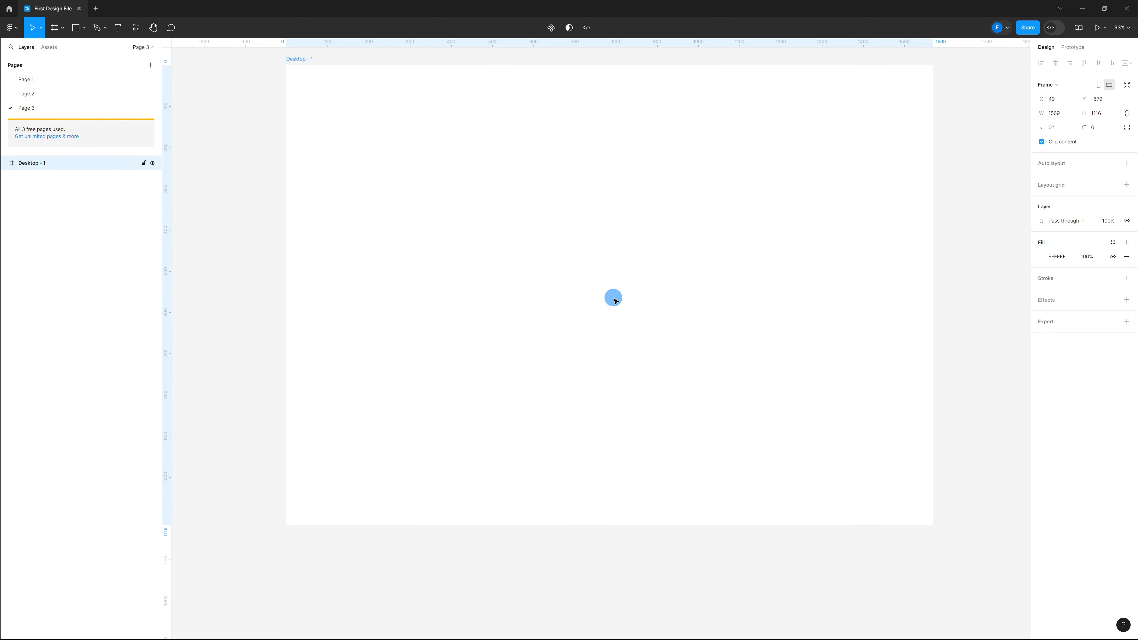
pyautogui.press('Down')
pyautogui.press('Down')
pyautogui.press('Down')
pyautogui.press('Down')
pyautogui.press('Down')
pyautogui.press('Down')
pyautogui.press('Down')
pyautogui.press('Down')
pyautogui.press('Down')
pyautogui.press('Down')
pyautogui.press('Down')
pyautogui.press('Down')
pyautogui.press('Down')
pyautogui.press('Down')
pyautogui.press('Down')
pyautogui.press('Down')
pyautogui.press('Down')
pyautogui.press('Down')
pyautogui.press('Down')
pyautogui.press('Down')
pyautogui.press('Right')
pyautogui.press('Right')
pyautogui.press('Right')
pyautogui.press('Right')
pyautogui.press('Right')
pyautogui.press('Right')
pyautogui.press('Right')
pyautogui.press('Right')
pyautogui.press('Right')
pyautogui.press('Right')
pyautogui.press('Right')
pyautogui.press('Right')
pyautogui.press('Right')
pyautogui.press('Right')
pyautogui.press('Right')
pyautogui.press('Right')
pyautogui.press('Right')
pyautogui.press('Right')
pyautogui.press('Right')
pyautogui.press('Right')
pyautogui.press('Right')
pyautogui.press('Right')
pyautogui.press('Right')
pyautogui.press('Right')
pyautogui.press('Right')
pyautogui.press('Right')
pyautogui.press('Right')
pyautogui.press('Right')
pyautogui.press('Right')
pyautogui.press('Right')
pyautogui.press('Right')
pyautogui.press('Right')
pyautogui.press('Right')
pyautogui.press('Right')
pyautogui.press('Right')
pyautogui.press('Right')
pyautogui.press('Right')
pyautogui.press('Right')
pyautogui.press('Right')
pyautogui.press('Right')
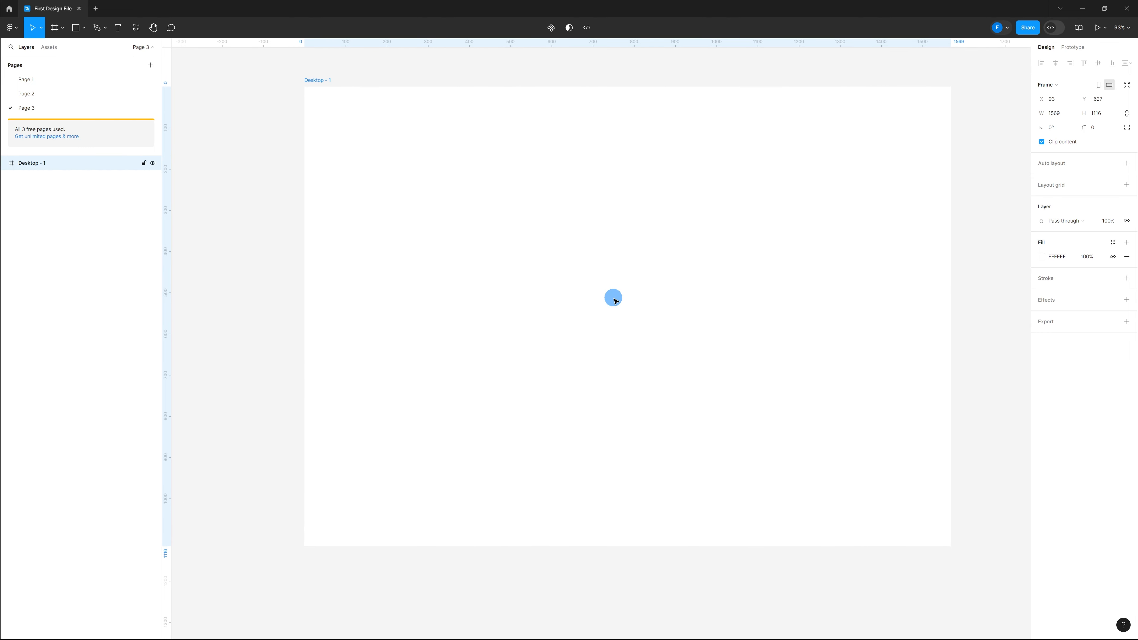
pyautogui.click(297, 504)
pyautogui.scroll(1, 296, 504)
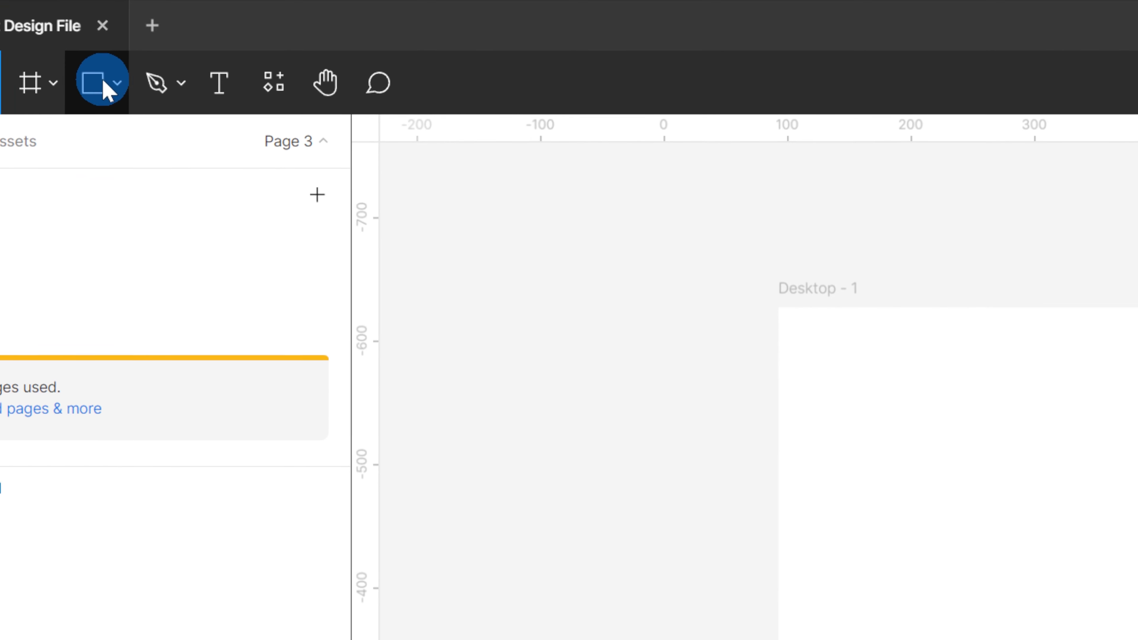
# Draw a 400 × 400 circle with the Ellipse tool in the middle of the frame
pyautogui.click(82, 28)
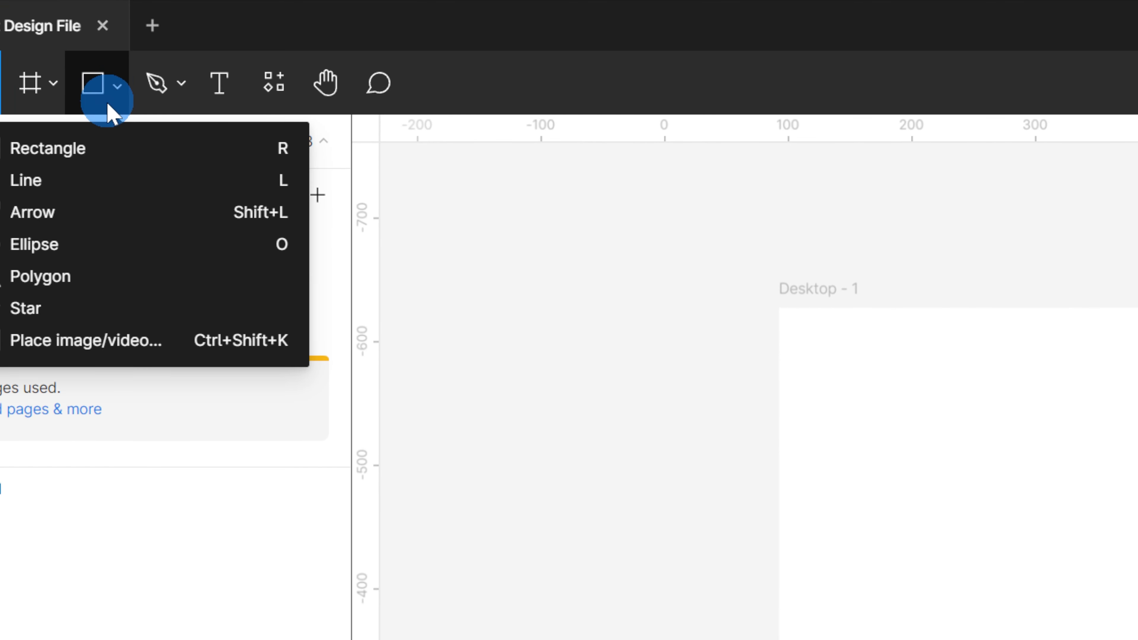
pyautogui.click(96, 245)
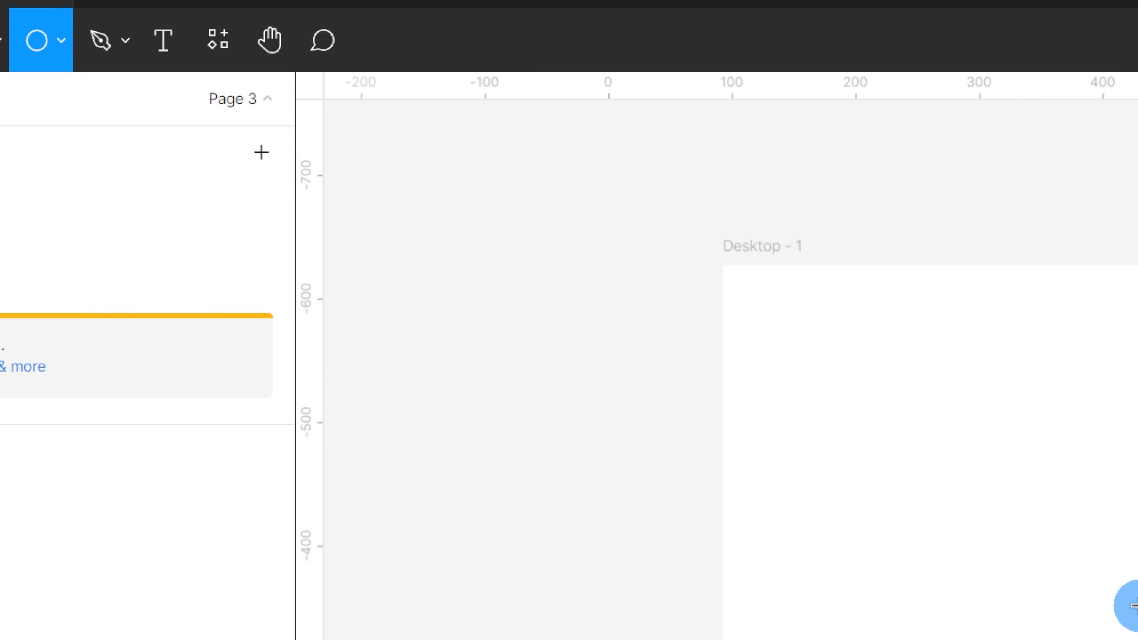
pyautogui.moveTo(490, 232)
pyautogui.mouseDown()
pyautogui.moveTo(593, 312)
pyautogui.moveTo(636, 396)
pyautogui.mouseUp()
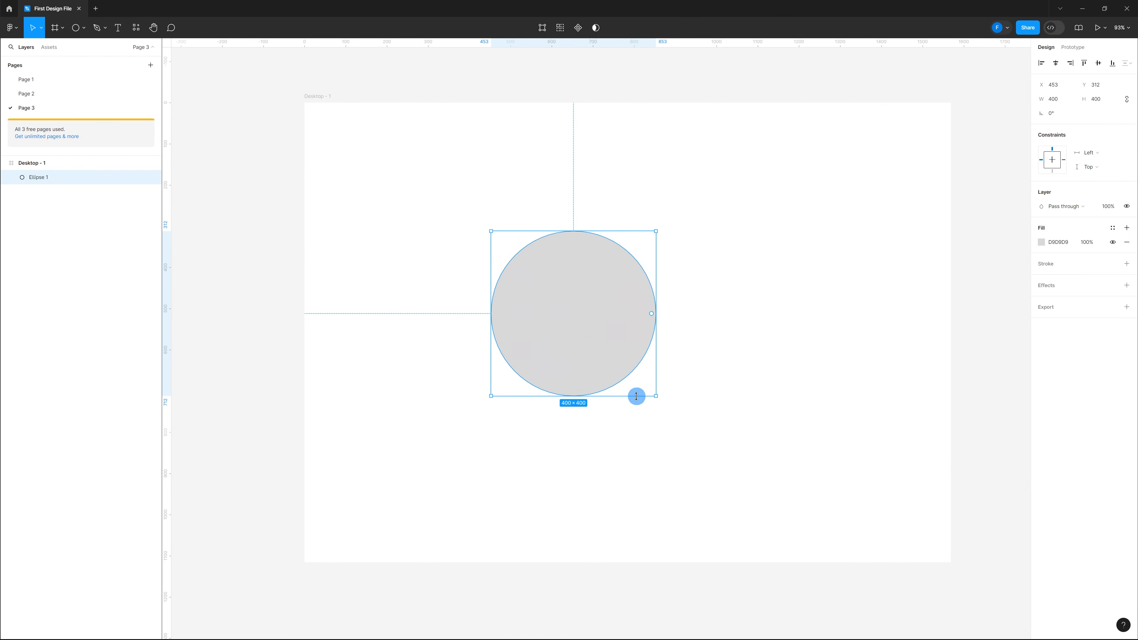
pyautogui.click(697, 402)
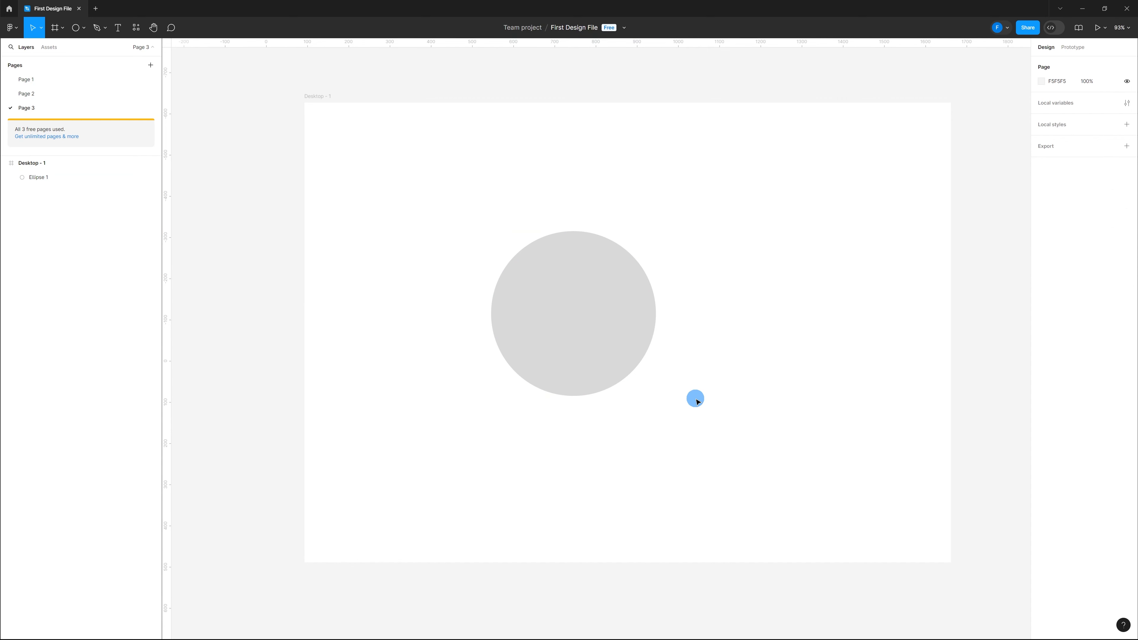
# Add a text layer reading "Hello World" to the upper right of the circle
pyautogui.click(119, 28)
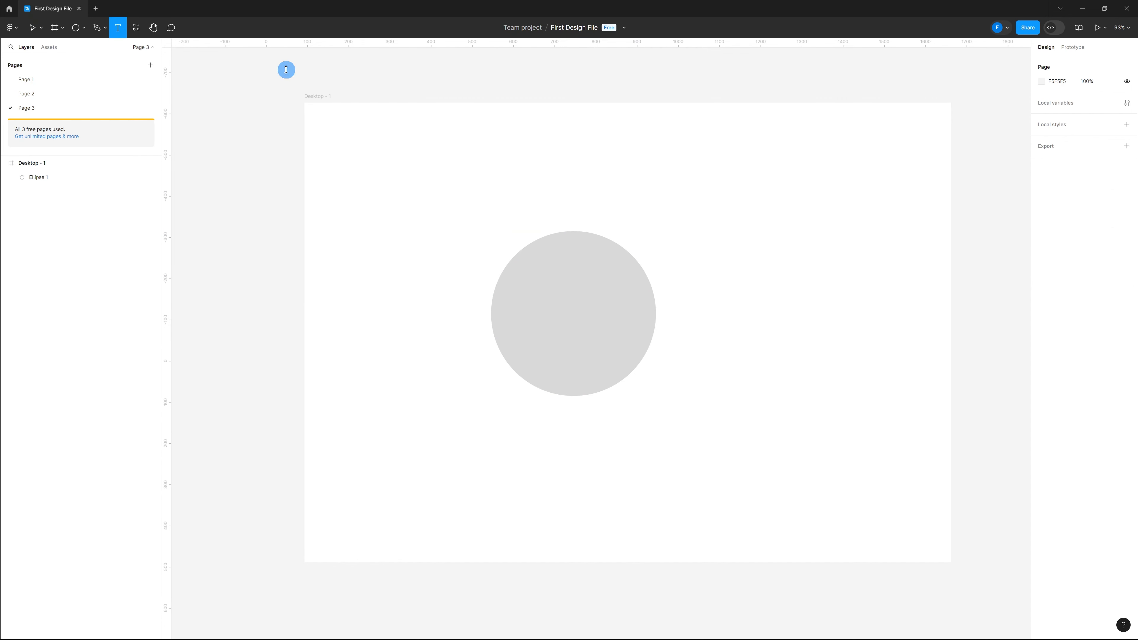
pyautogui.click(713, 241)
pyautogui.write('Hello World')
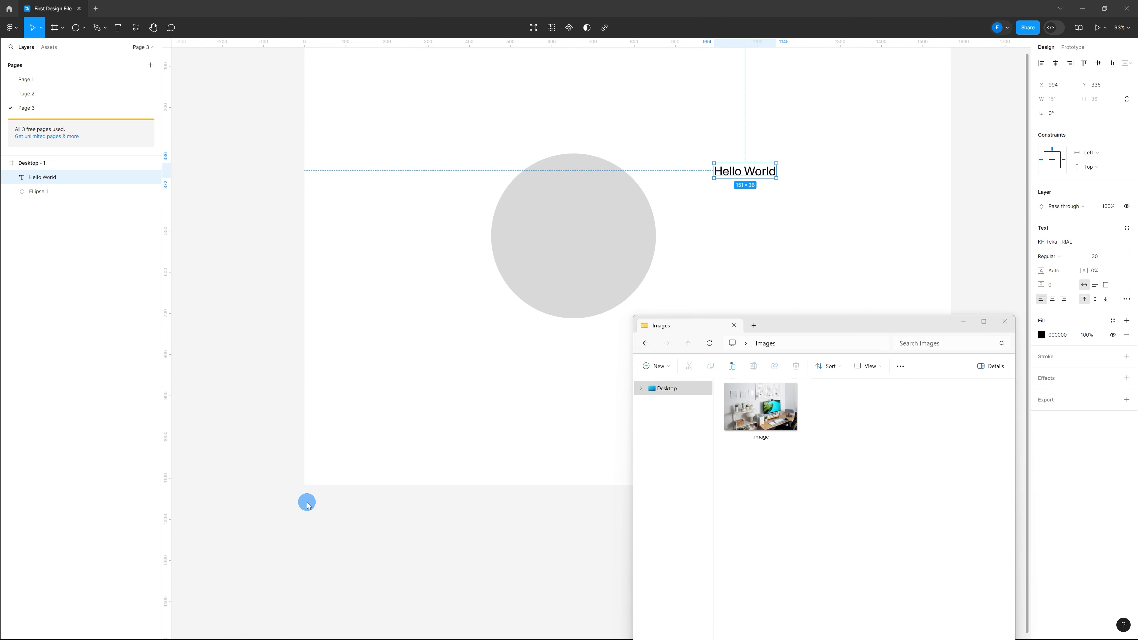
# Drag the image file from the file explorer onto the canvas and move it into position
pyautogui.moveTo(769, 410); pyautogui.dragTo(373, 326)
pyautogui.moveTo(469, 406); pyautogui.dragTo(870, 439)
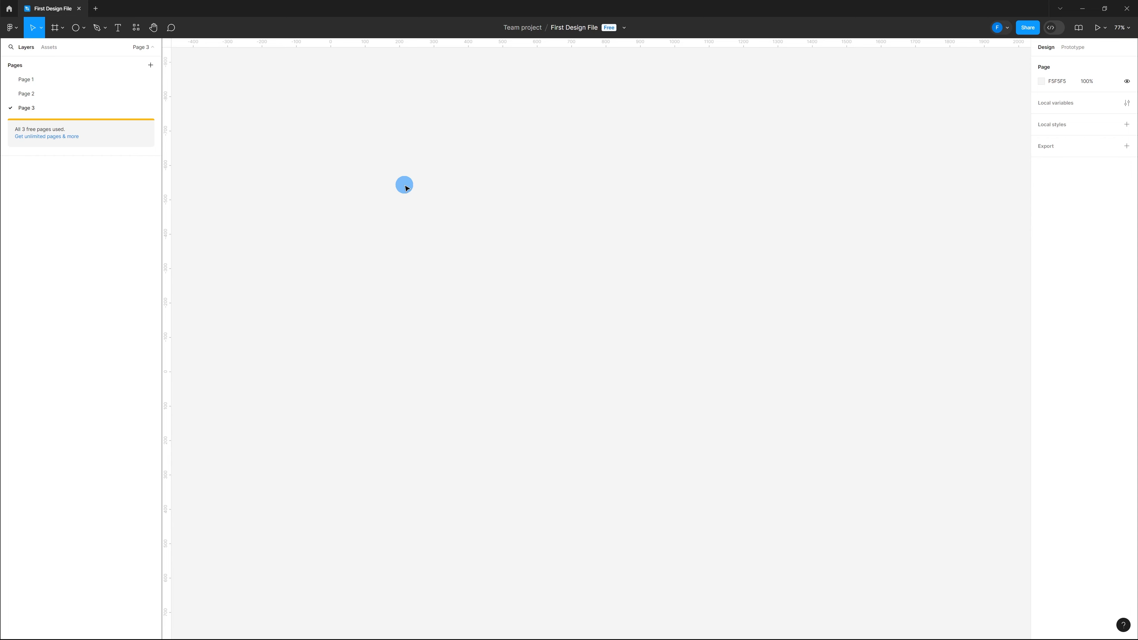
# Draw a frame about 1227 × 903 on the empty page and set its fill to grey D0D0D0
pyautogui.press('f')
pyautogui.moveTo(404, 185); pyautogui.dragTo(826, 495)
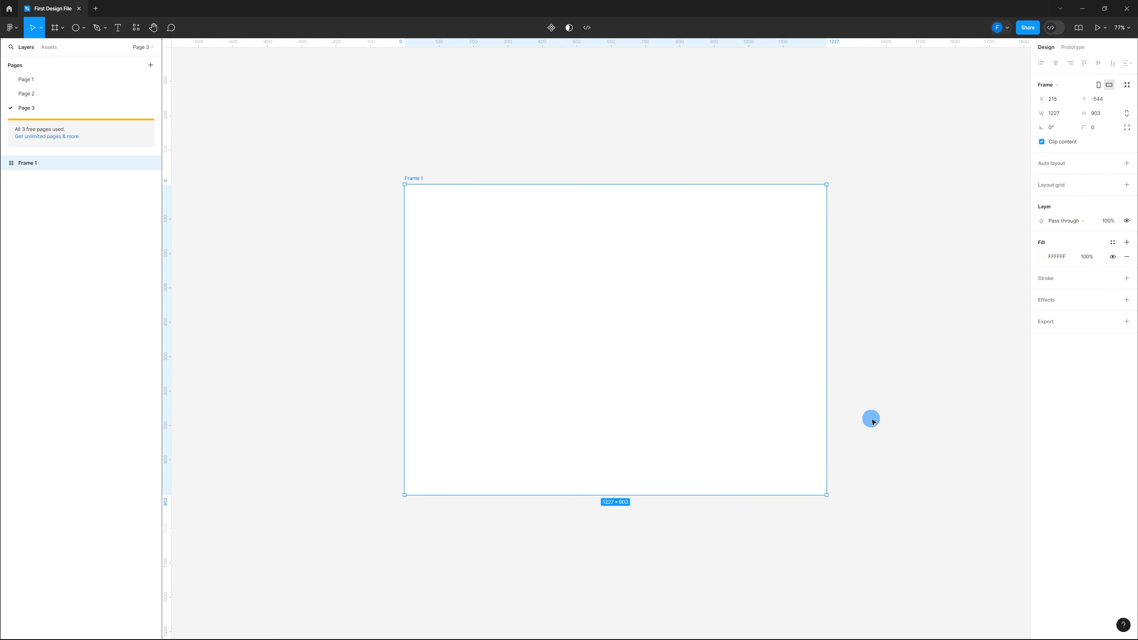
pyautogui.click(1043, 259)
pyautogui.moveTo(947, 308); pyautogui.dragTo(906, 309)
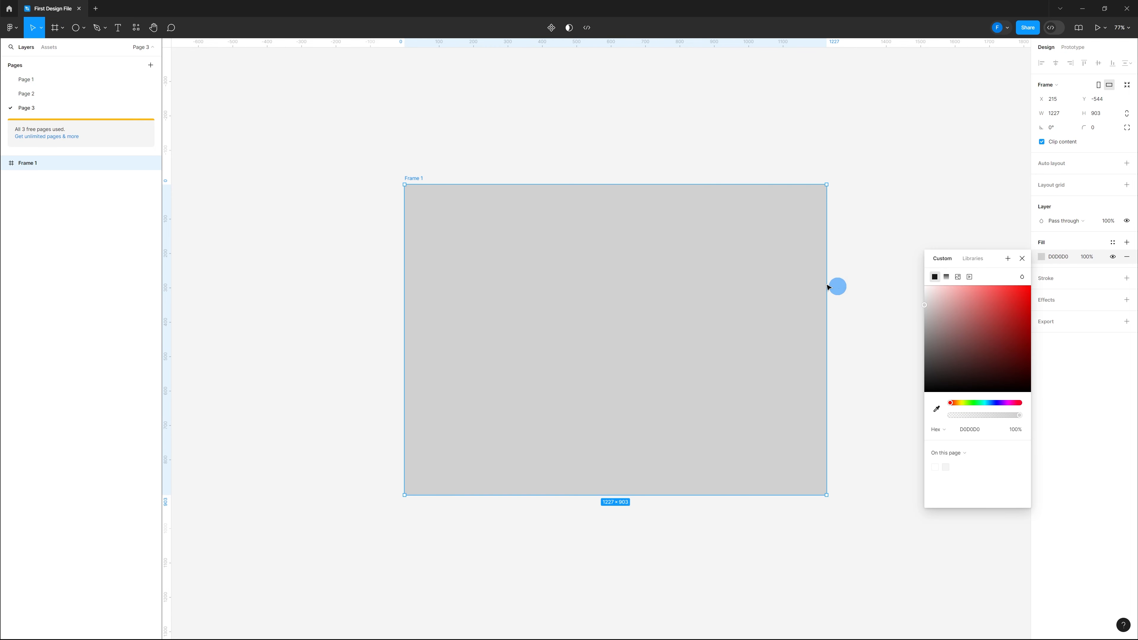
pyautogui.click(830, 262)
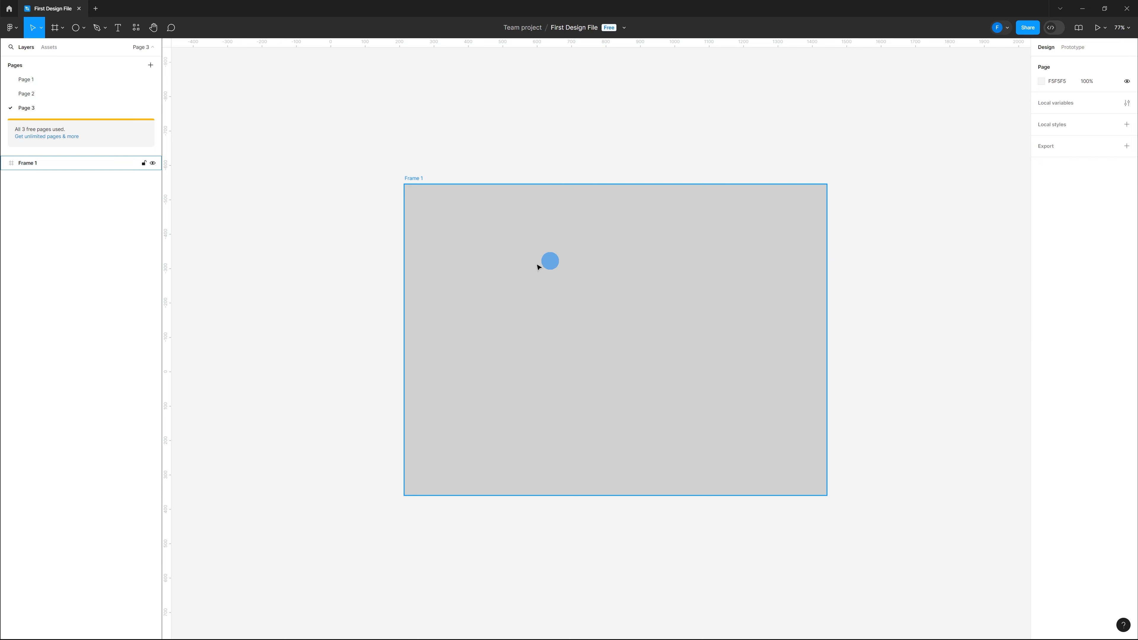
# Draw a nested frame about 664 × 526 inside the grey frame
pyautogui.click(508, 281)
pyautogui.press('f')
pyautogui.moveTo(502, 260); pyautogui.dragTo(731, 441)
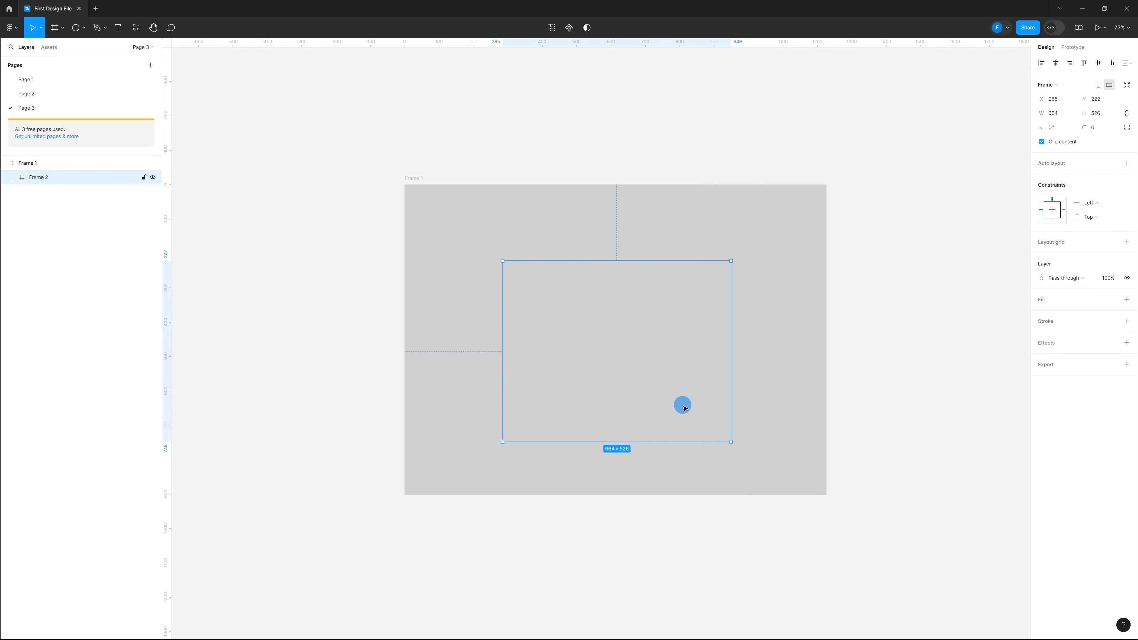
# Add a fill to the nested frame and pick a light blue colour for it
pyautogui.click(1039, 299)
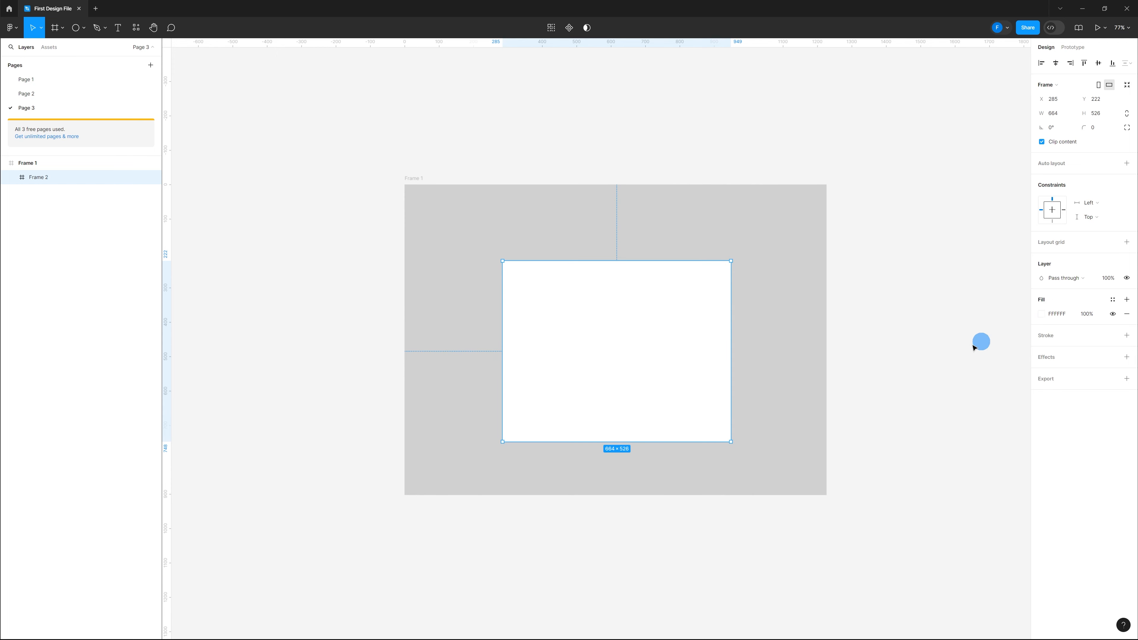
pyautogui.click(1042, 314)
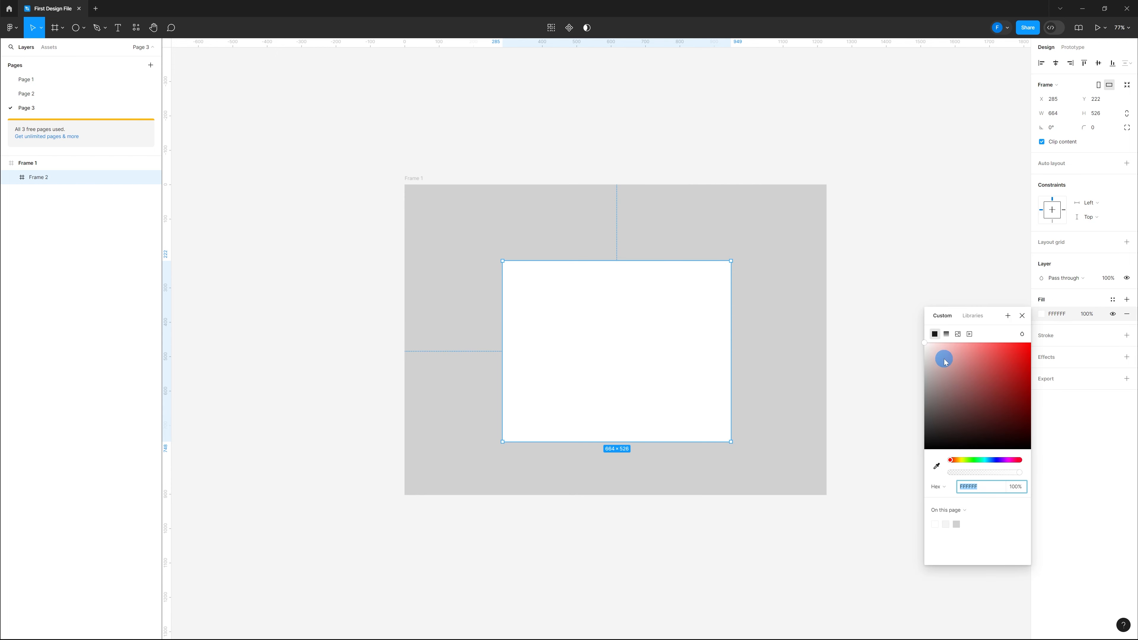
pyautogui.click(977, 459)
pyautogui.moveTo(942, 374); pyautogui.dragTo(933, 343)
pyautogui.click(842, 296)
# Move the child frame slightly within the parent frame and deselect it
pyautogui.moveTo(640, 333); pyautogui.dragTo(638, 354)
pyautogui.click(820, 354)
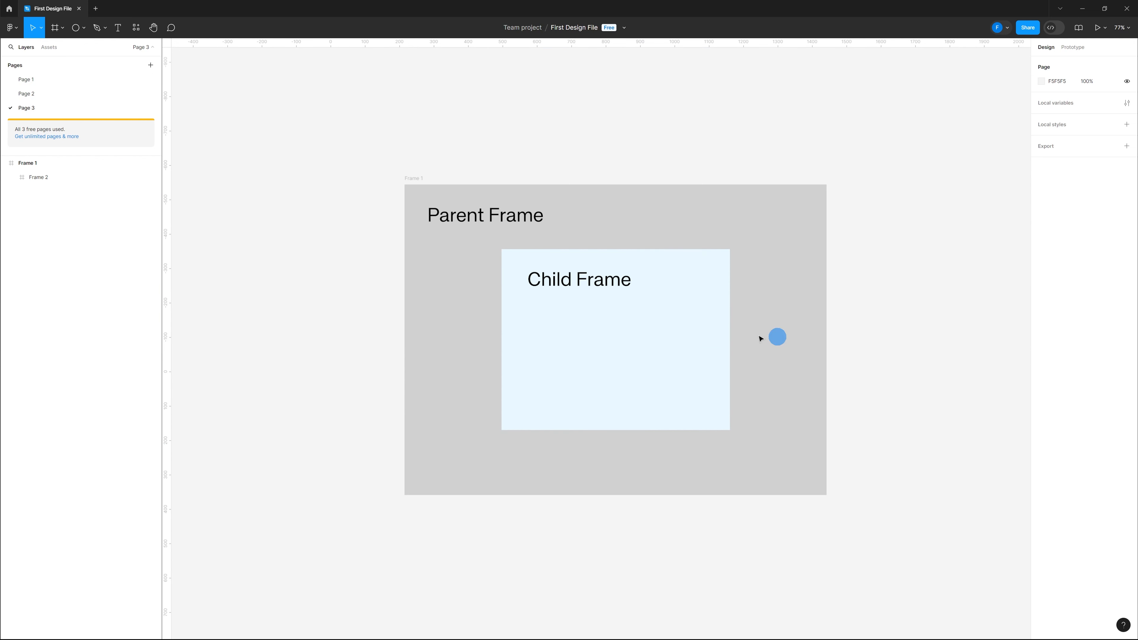
pyautogui.click(615, 334)
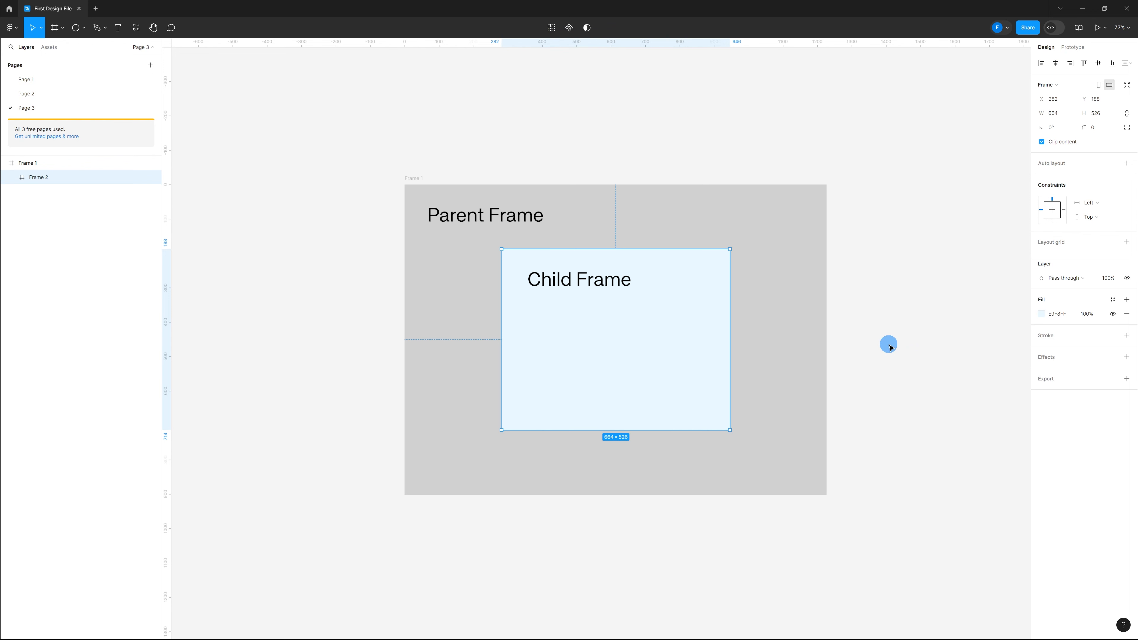
pyautogui.click(889, 347)
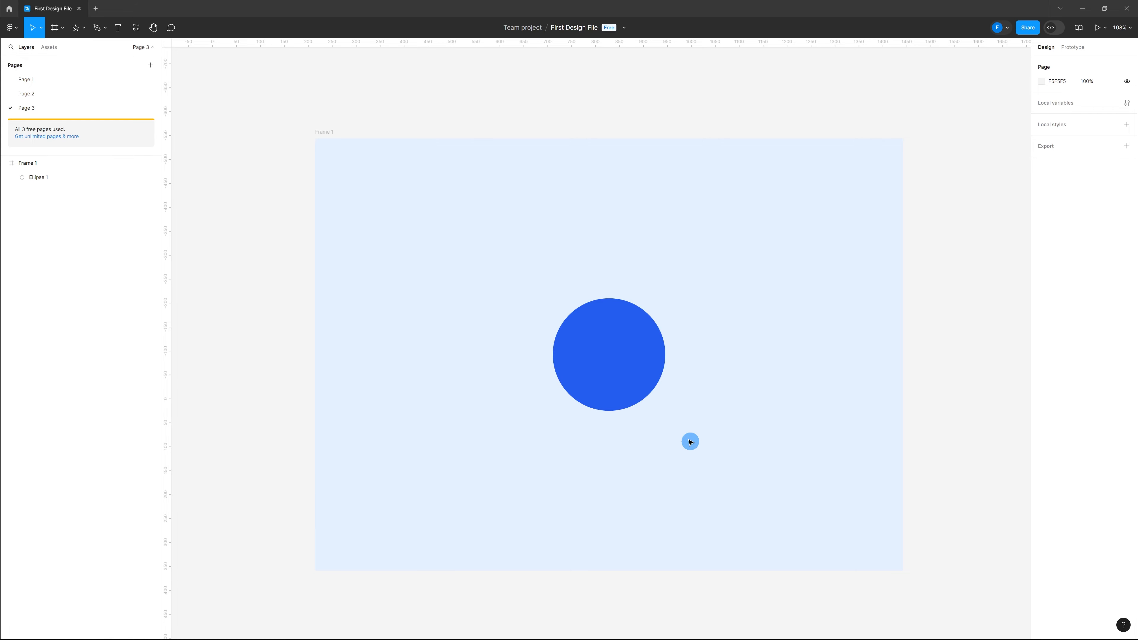
# Align the circle to each of the frame's edges and centres in turn, and drag it back down
pyautogui.click(628, 385)
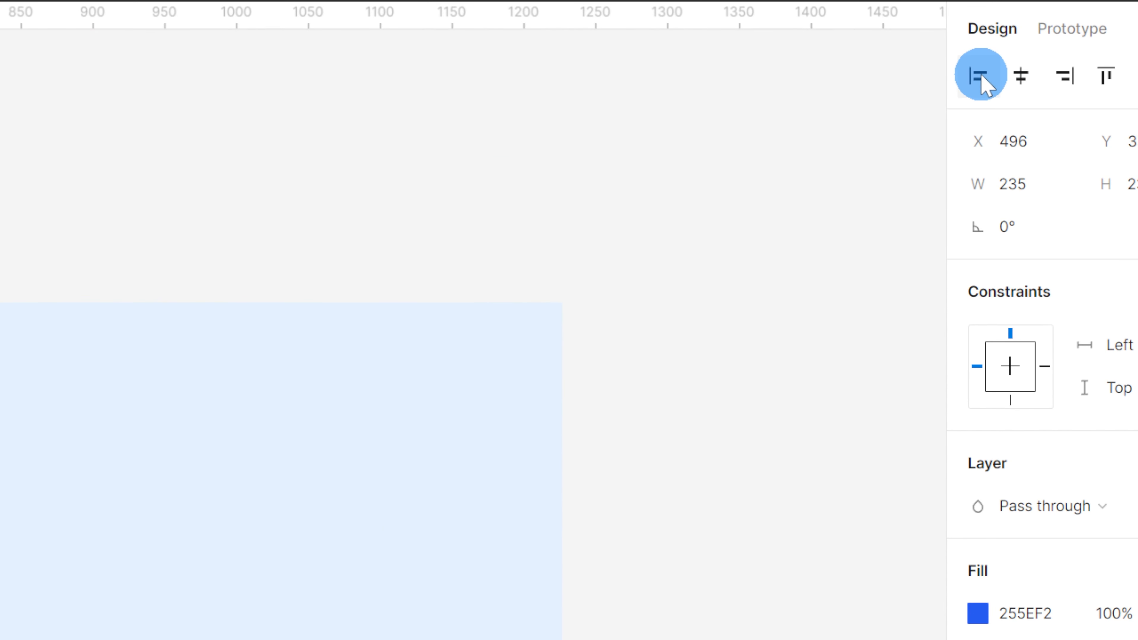
pyautogui.click(980, 77)
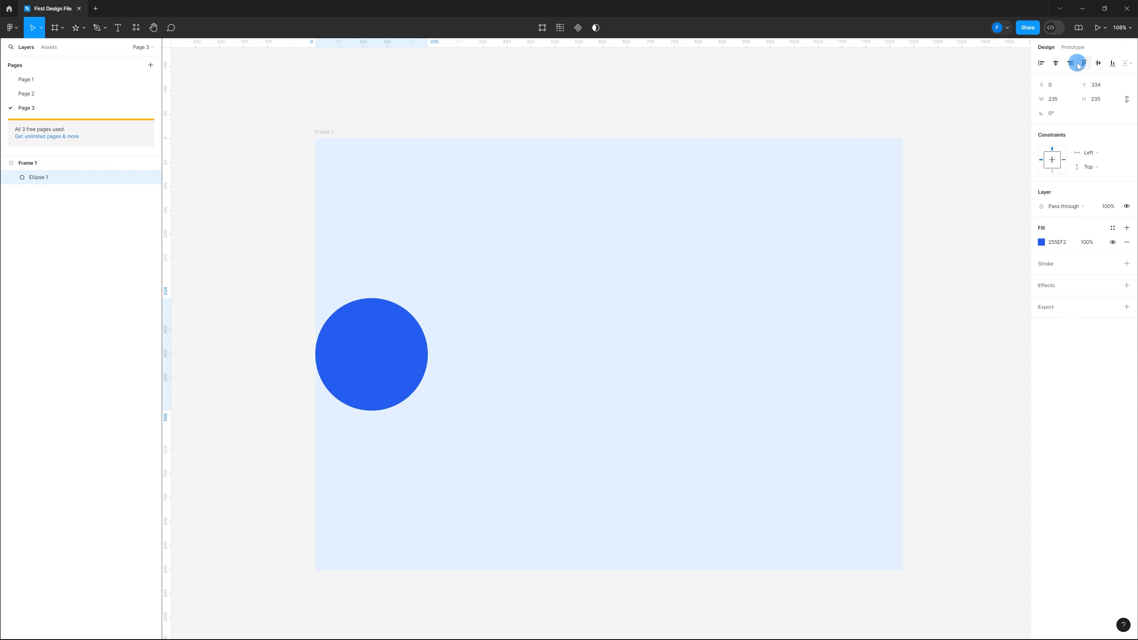
pyautogui.click(1078, 64)
pyautogui.click(1055, 62)
pyautogui.click(1097, 62)
pyautogui.click(1111, 63)
pyautogui.click(1087, 63)
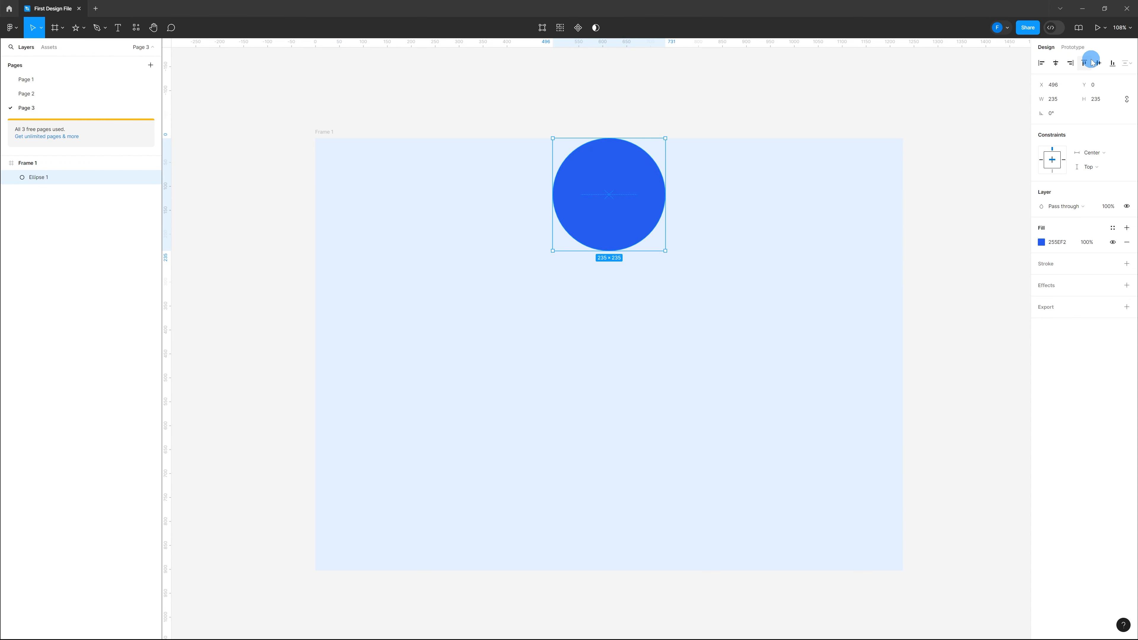
pyautogui.moveTo(604, 186); pyautogui.dragTo(625, 334)
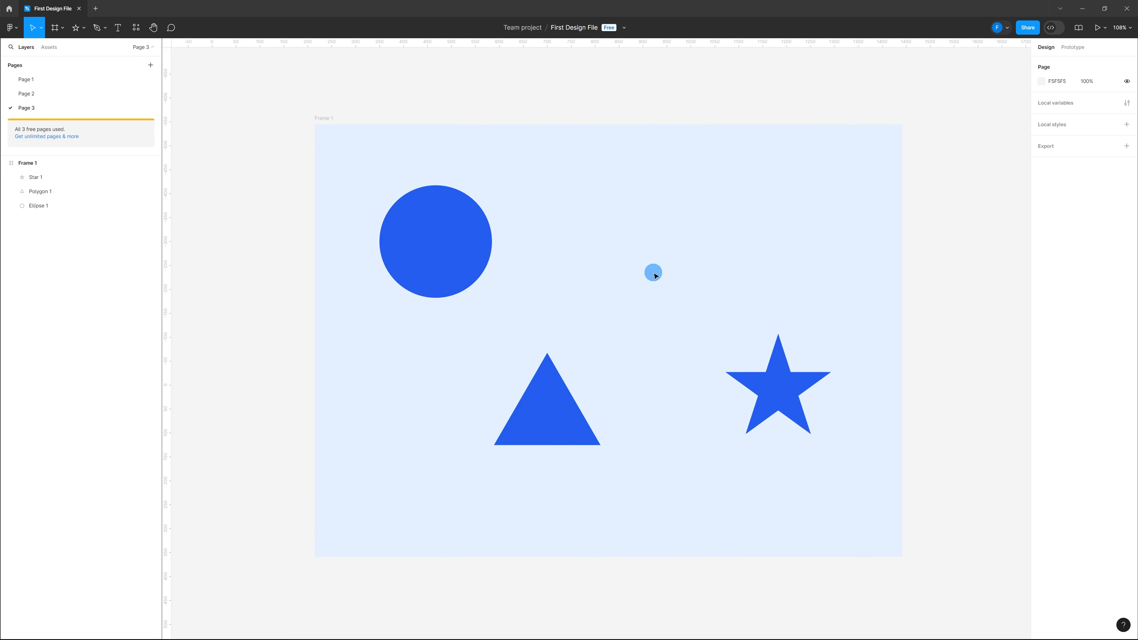
# Drag the circle, triangle and star into a rough horizontal row across the frame
pyautogui.moveTo(448, 246); pyautogui.dragTo(439, 334)
pyautogui.click(539, 399)
pyautogui.moveTo(539, 399); pyautogui.dragTo(567, 337)
pyautogui.moveTo(762, 398); pyautogui.dragTo(716, 345)
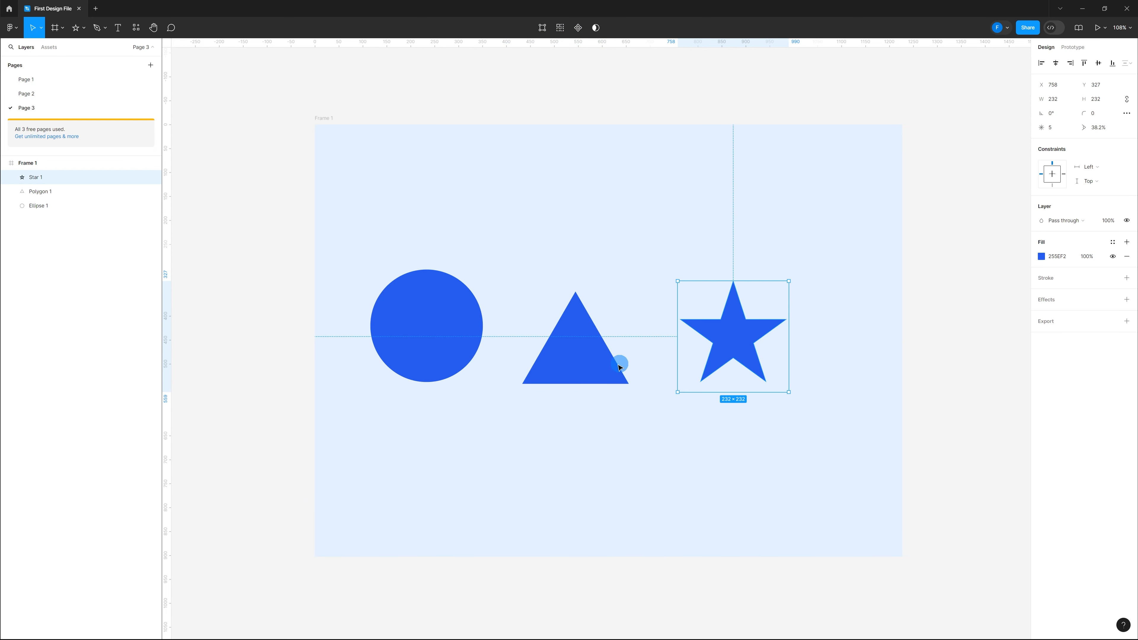
# Shift the triangle, star and circle sideways to even out the row, and deselect
pyautogui.moveTo(617, 363); pyautogui.dragTo(636, 353)
pyautogui.click(754, 357)
pyautogui.moveTo(754, 356); pyautogui.dragTo(767, 356)
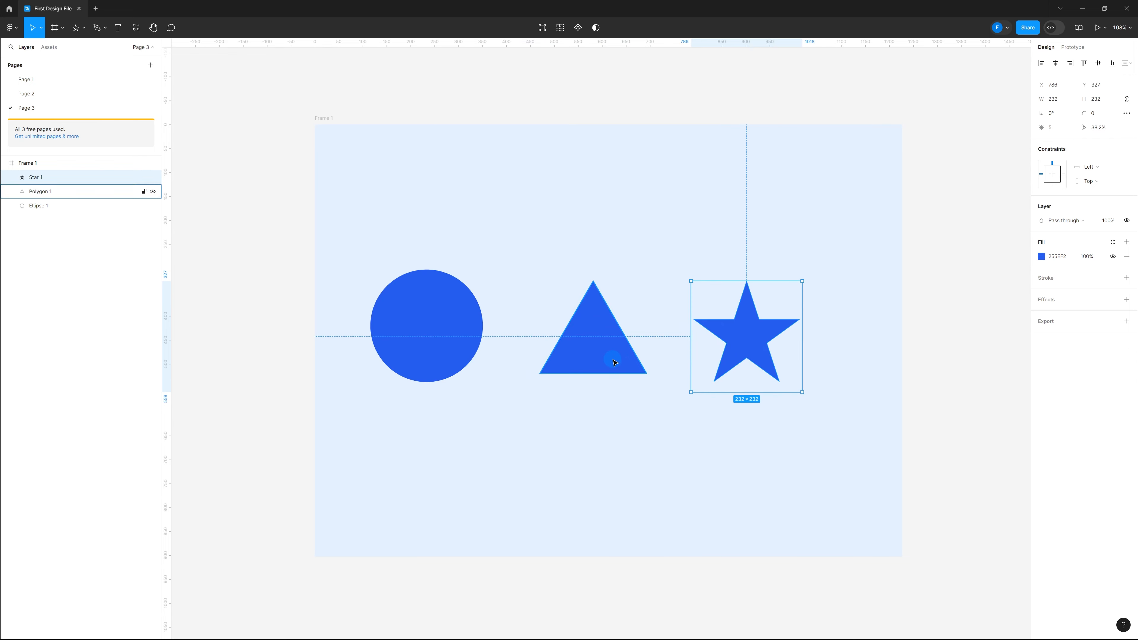
pyautogui.moveTo(605, 359); pyautogui.dragTo(615, 359)
pyautogui.moveTo(452, 340); pyautogui.dragTo(466, 341)
pyautogui.click(527, 404)
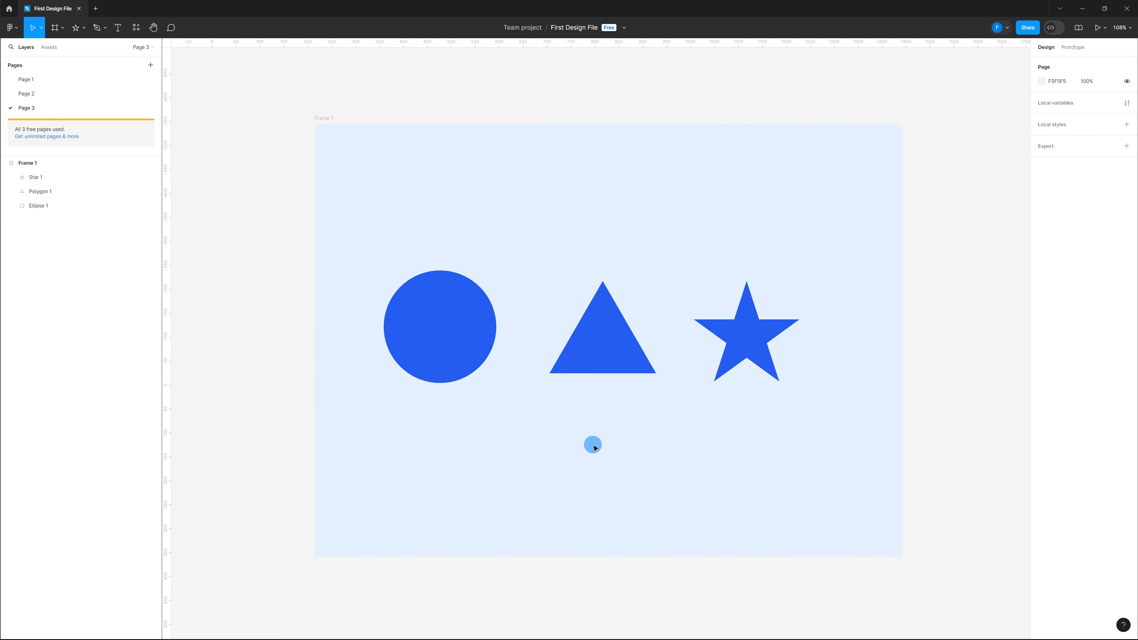
# Select all three shapes and align their horizontal centres
pyautogui.moveTo(813, 413); pyautogui.dragTo(386, 269)
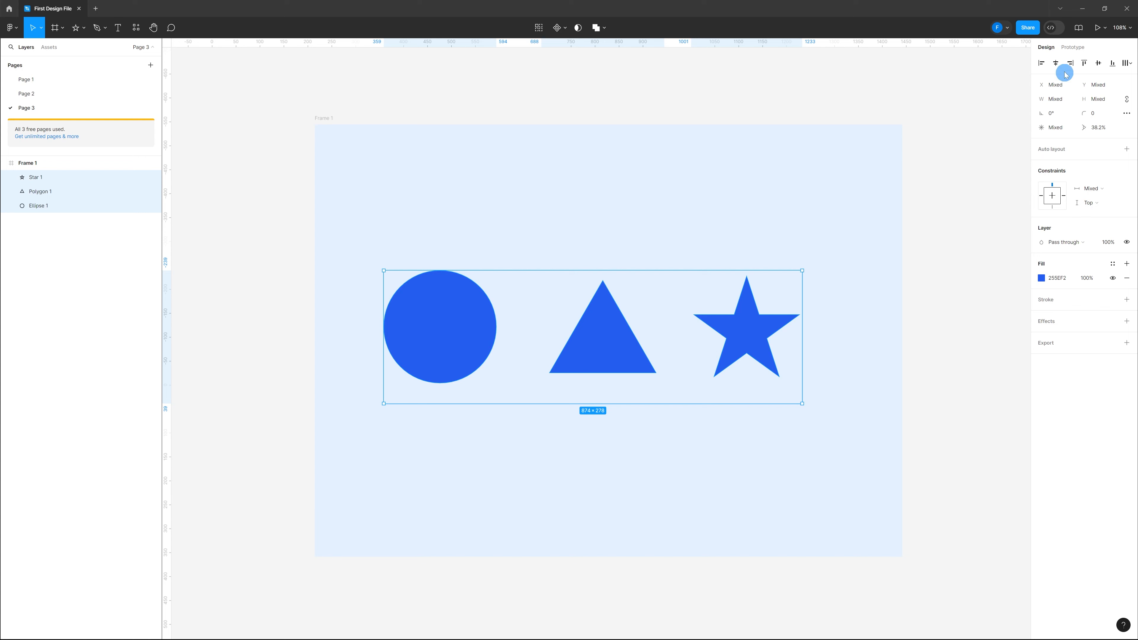
pyautogui.click(1055, 63)
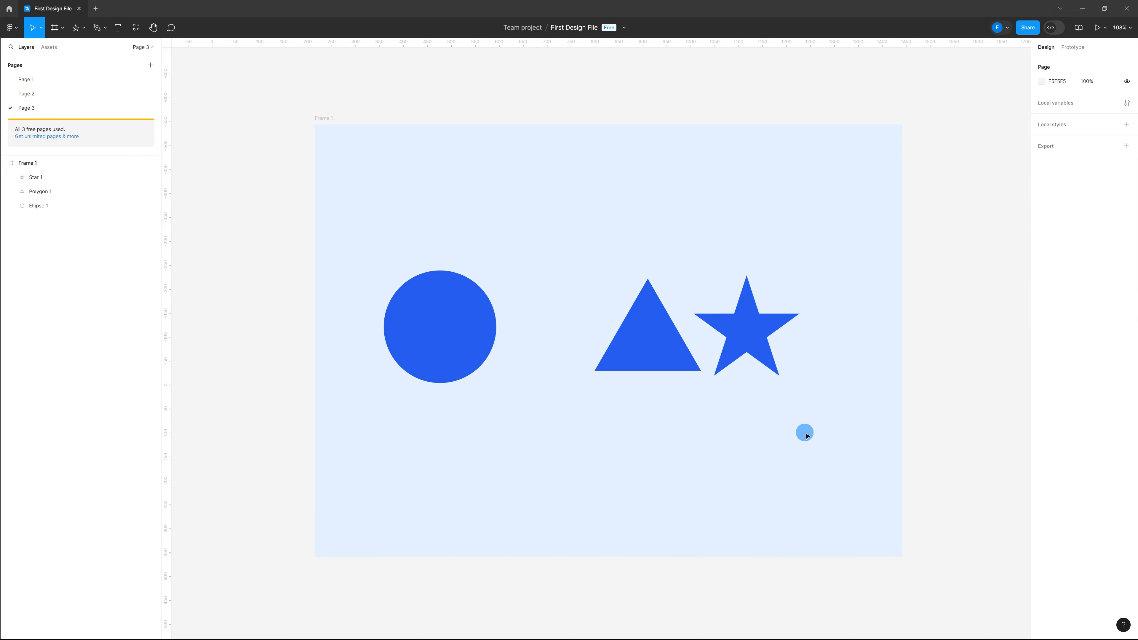
# Select the three shapes and distribute their horizontal spacing
pyautogui.moveTo(805, 434); pyautogui.dragTo(432, 260)
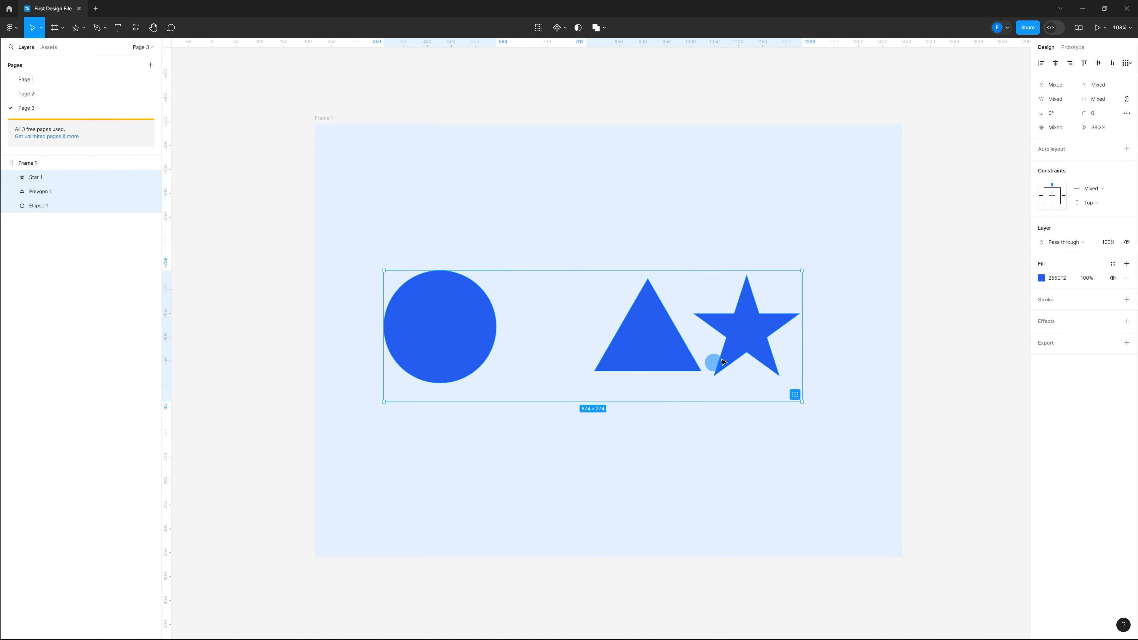
pyautogui.click(1127, 62)
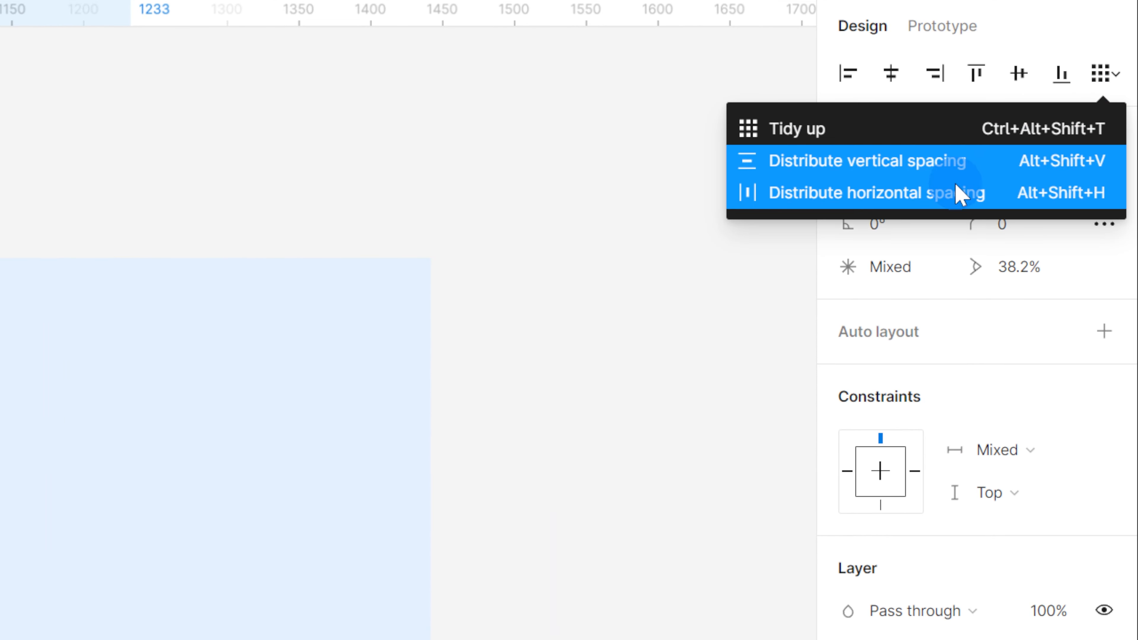
pyautogui.click(958, 191)
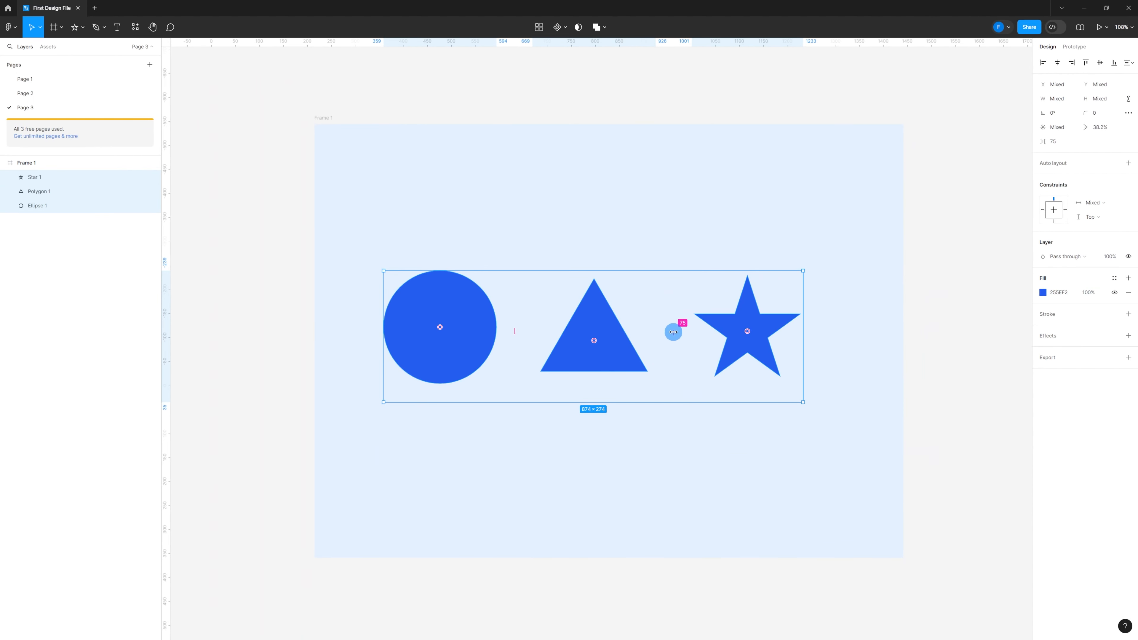
# Add auto layout to the selected shapes and to the parent Frame 1
pyautogui.hotkey('shift', 'a')
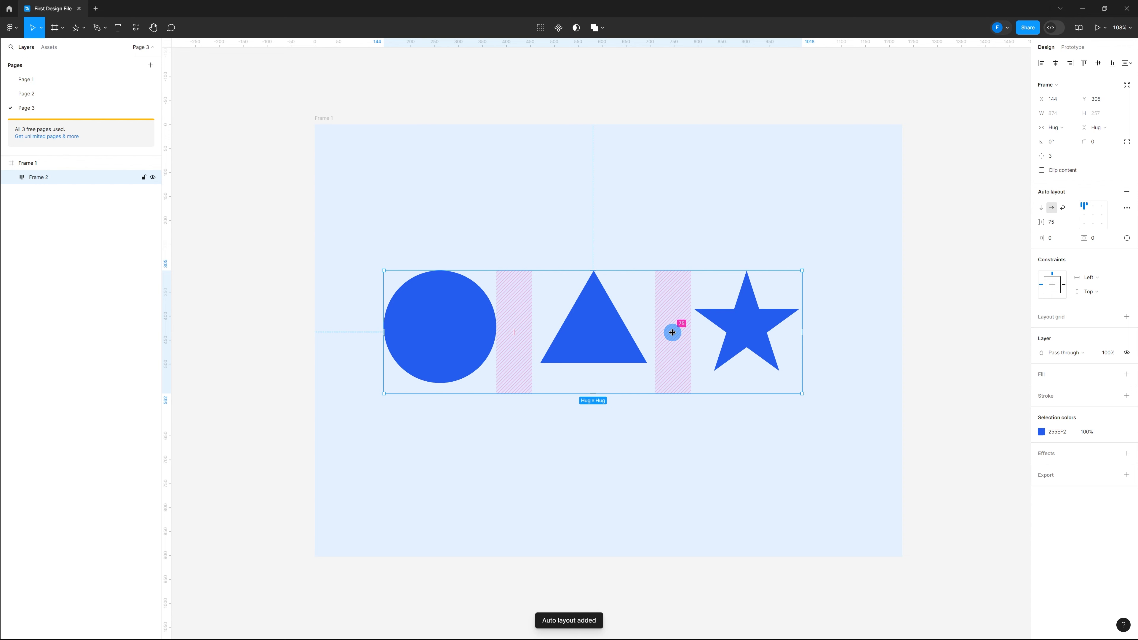
pyautogui.click(325, 118)
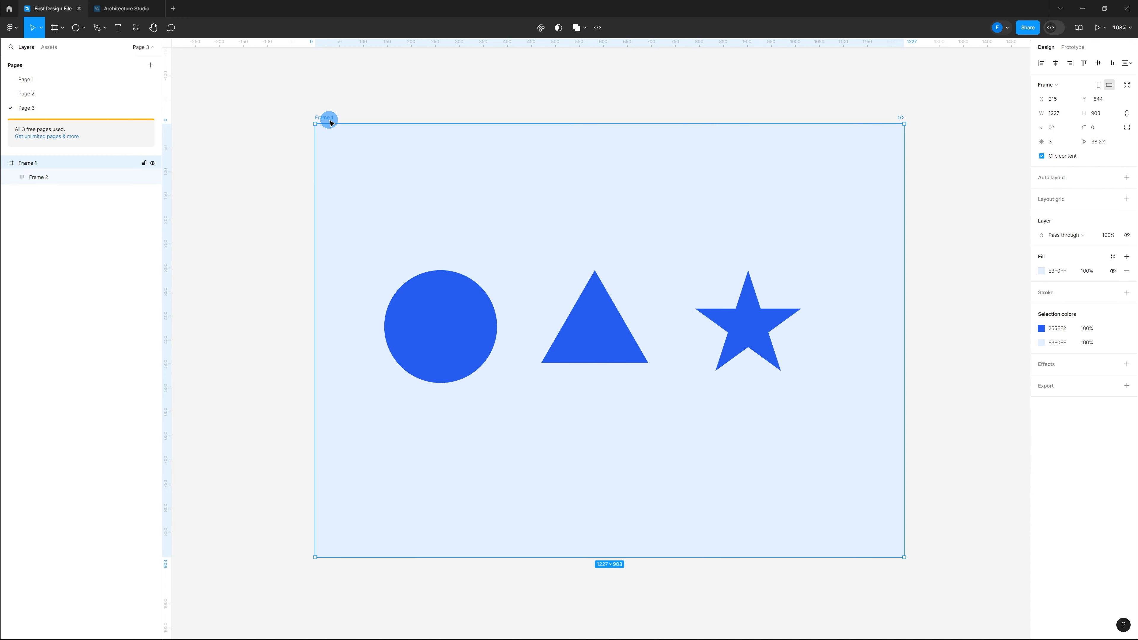
pyautogui.hotkey('shift', 'a')
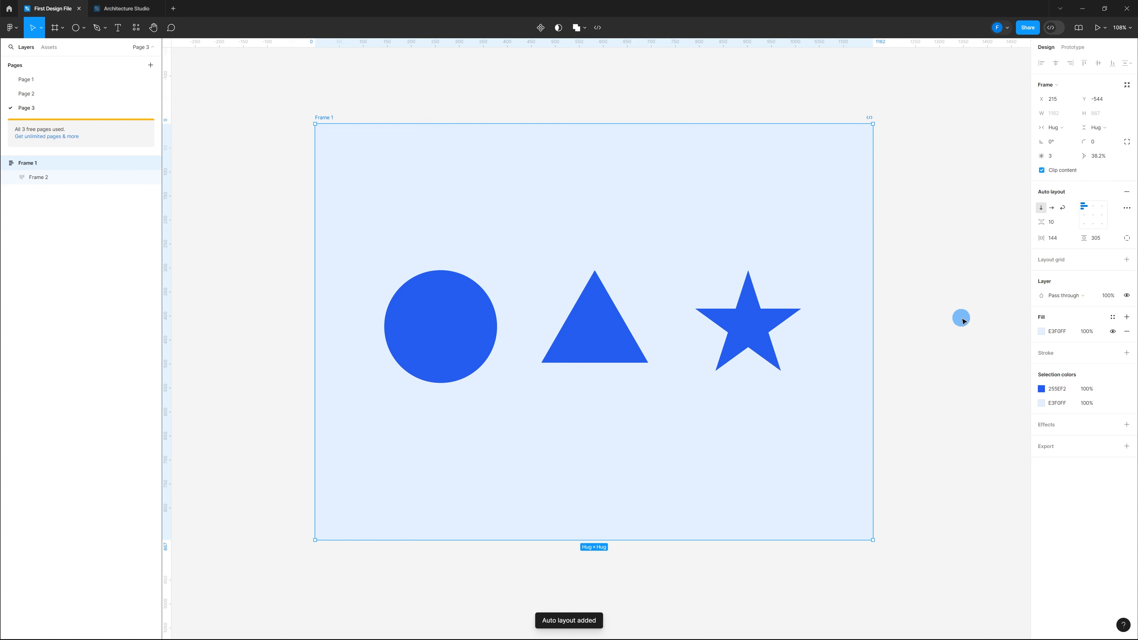
# Create a text layer reading "Hello World" on Page 1
pyautogui.click(963, 321)
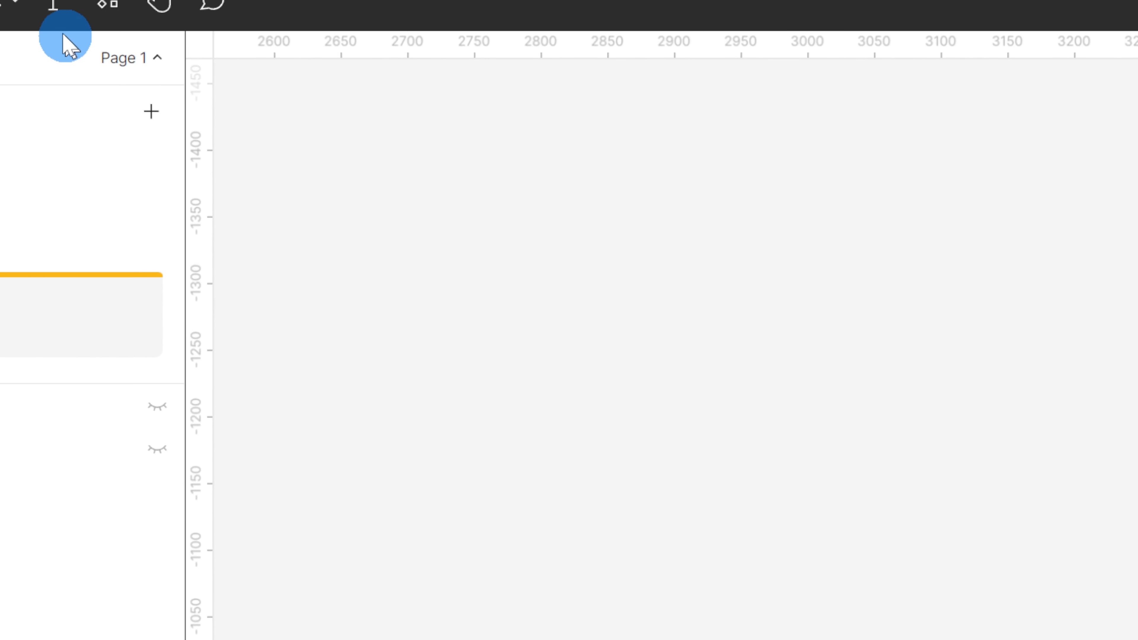
pyautogui.click(52, 10)
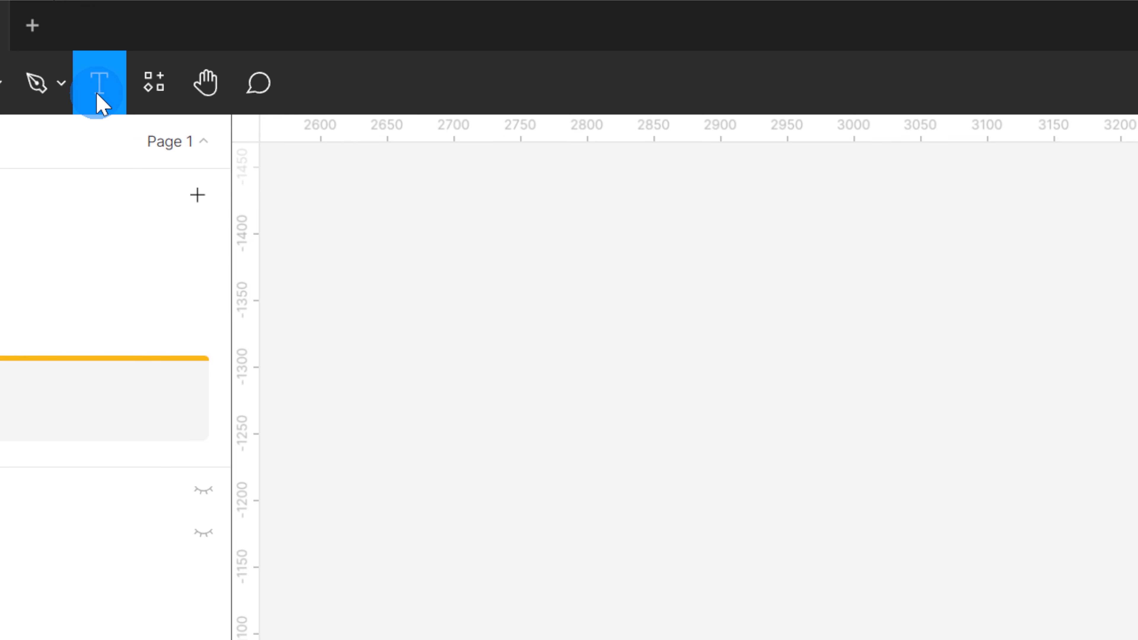
pyautogui.click(523, 272)
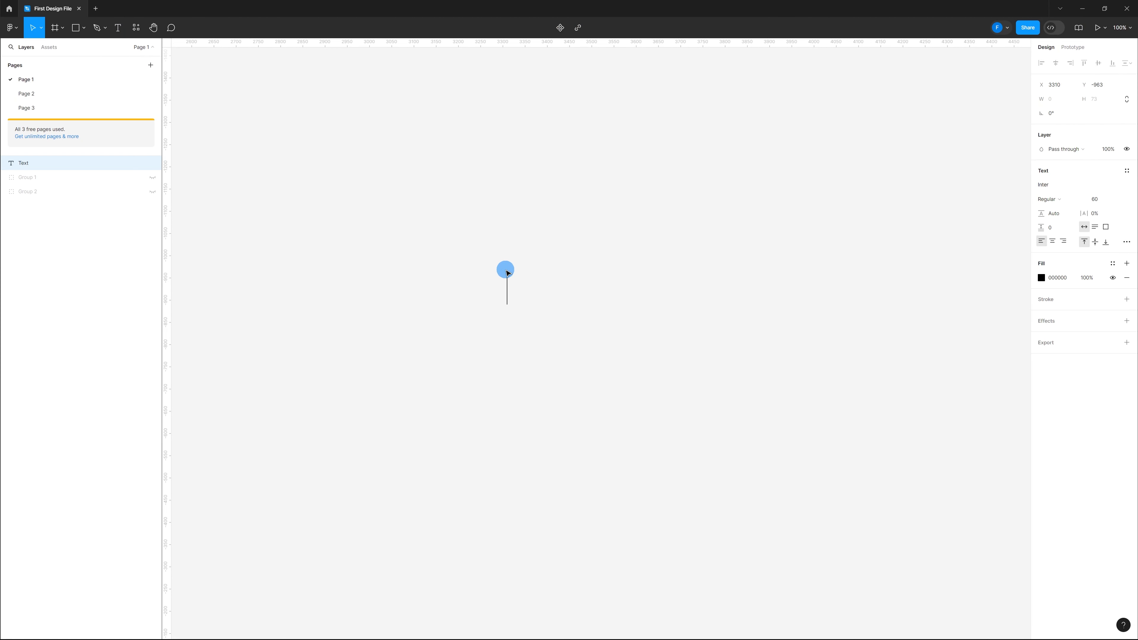
pyautogui.write('Hello World')
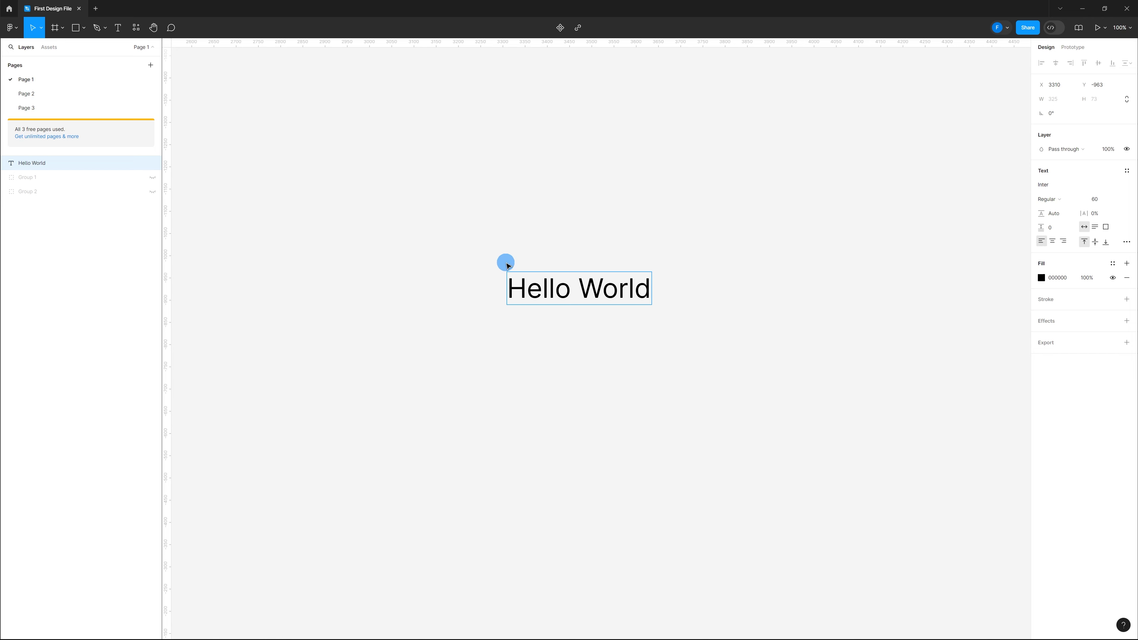
pyautogui.click(886, 261)
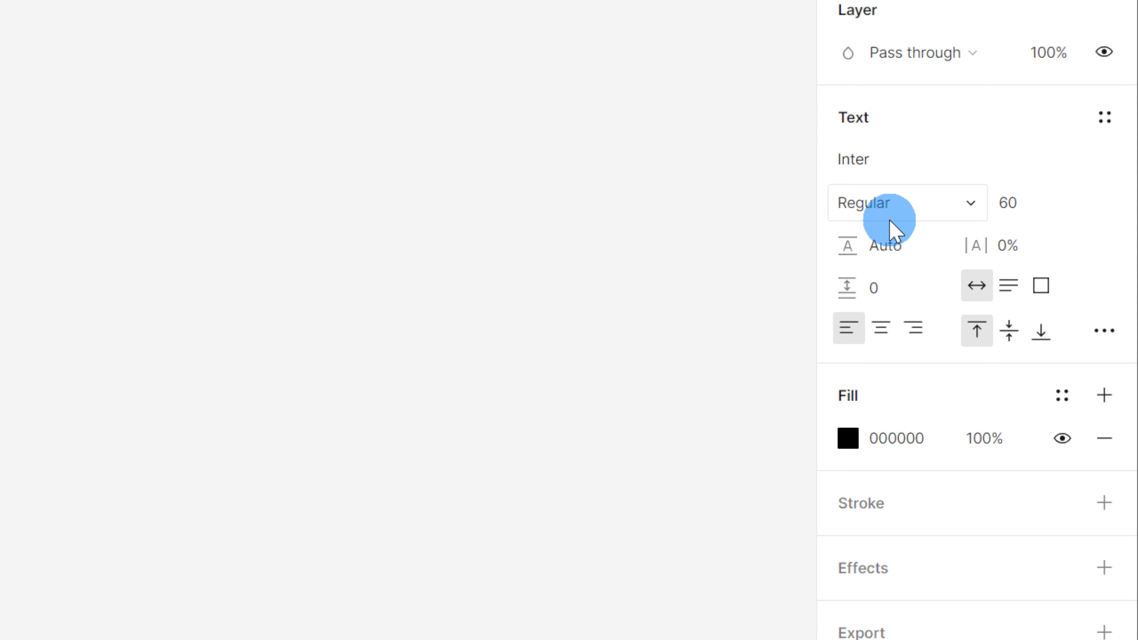
pyautogui.click(1104, 332)
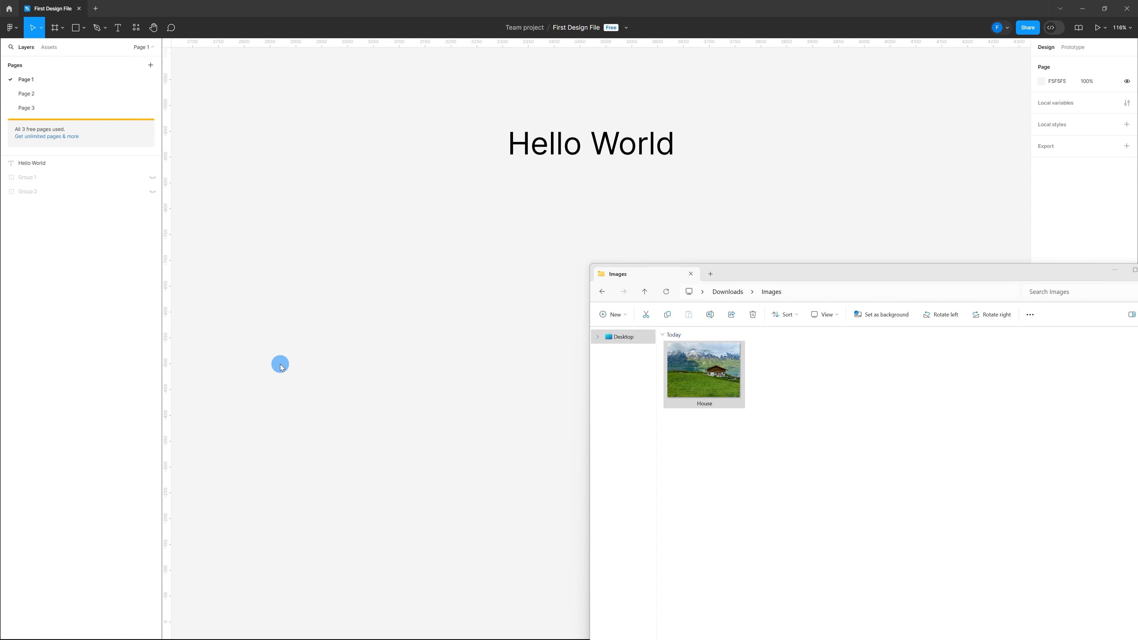
# Import the House photo from the Images folder onto the canvas and scale it down to about 1010 × 757
pyautogui.click(714, 384)
pyautogui.moveTo(715, 384); pyautogui.dragTo(453, 297)
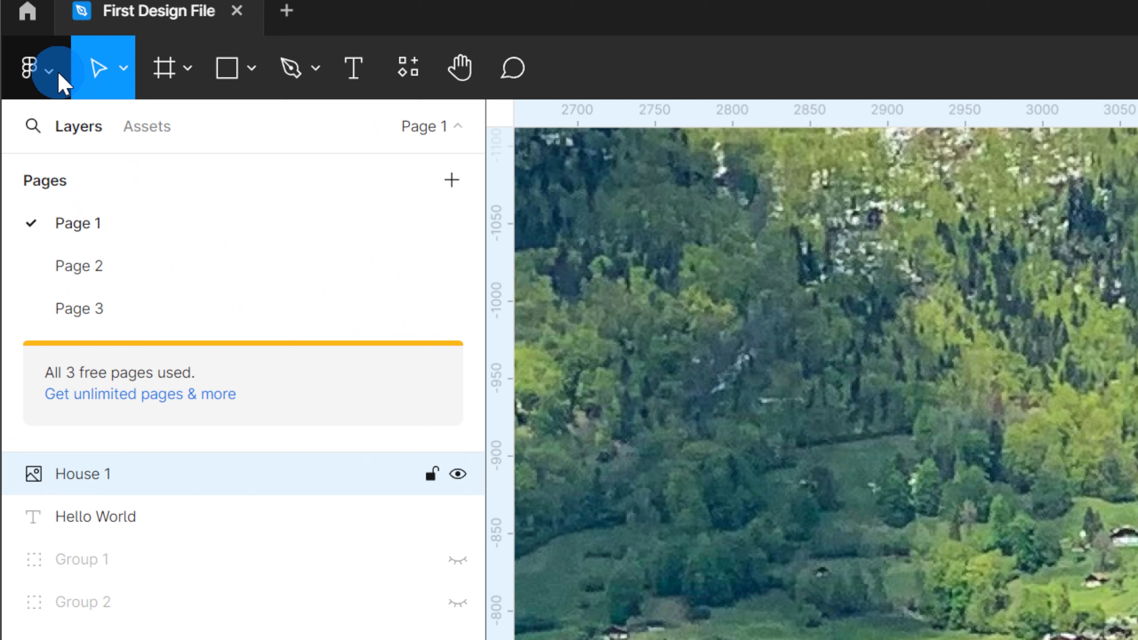
pyautogui.click(63, 83)
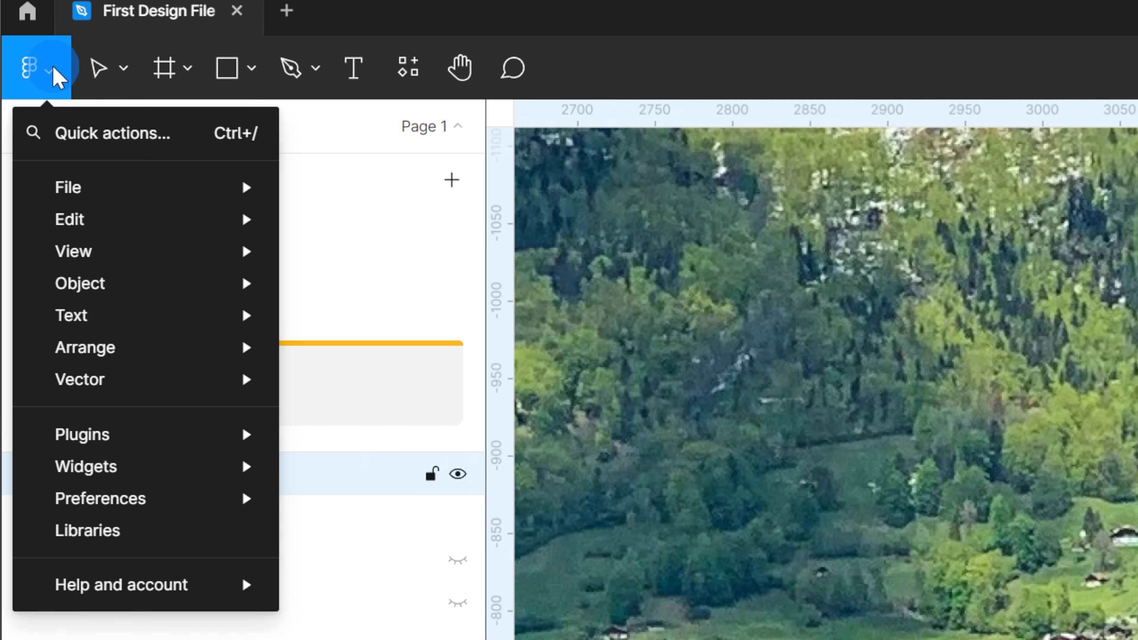
pyautogui.moveTo(88, 186)
pyautogui.click(281, 197)
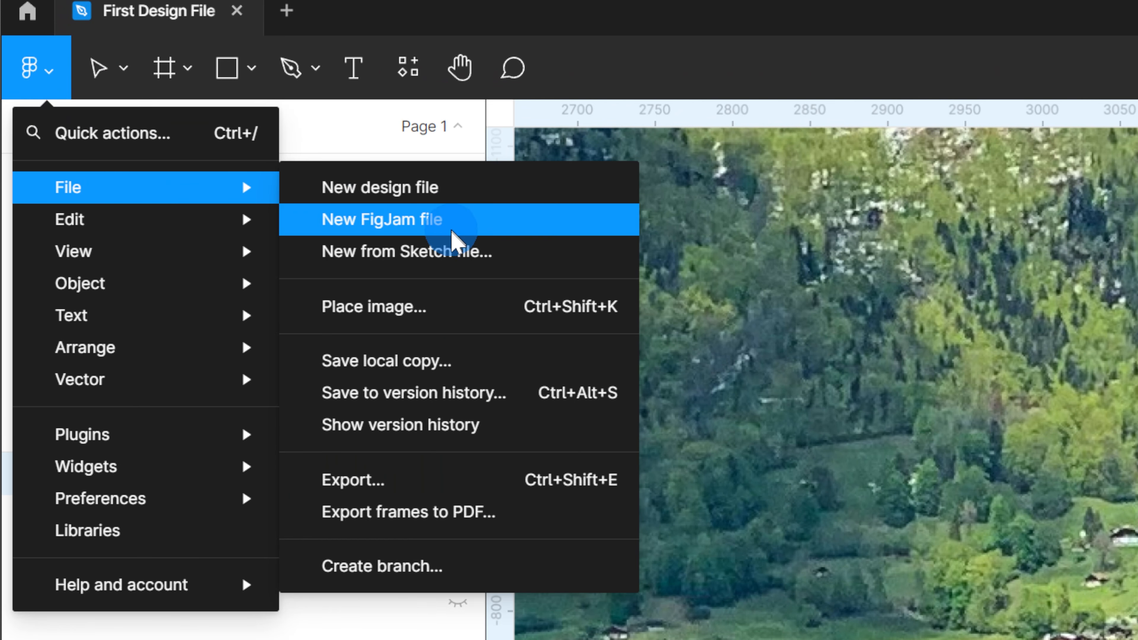
pyautogui.click(460, 299)
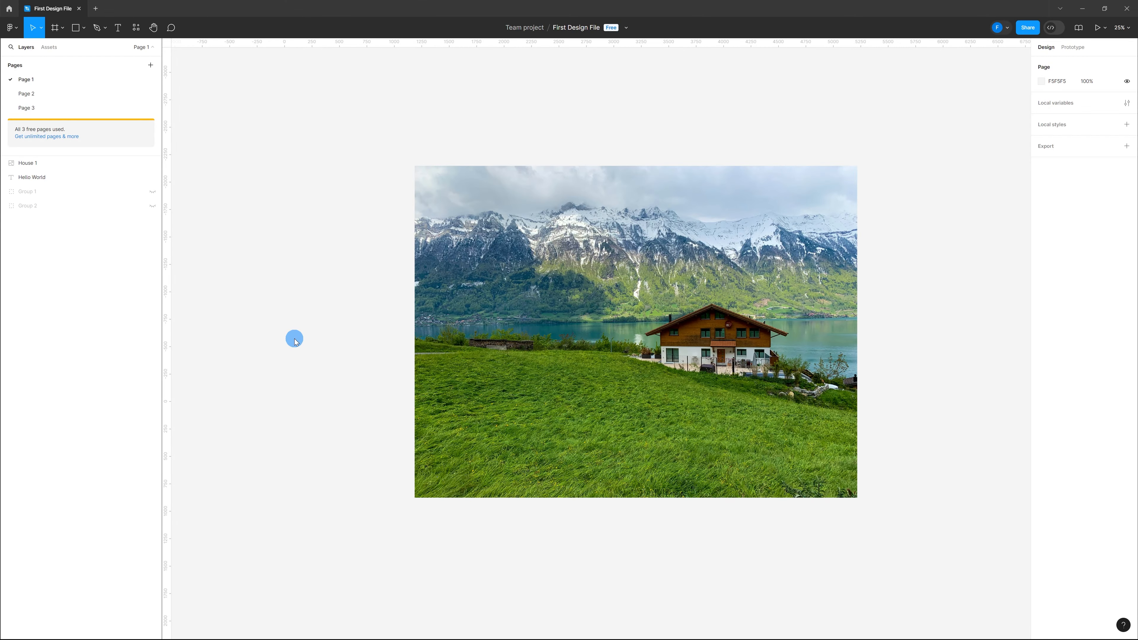
pyautogui.click(448, 335)
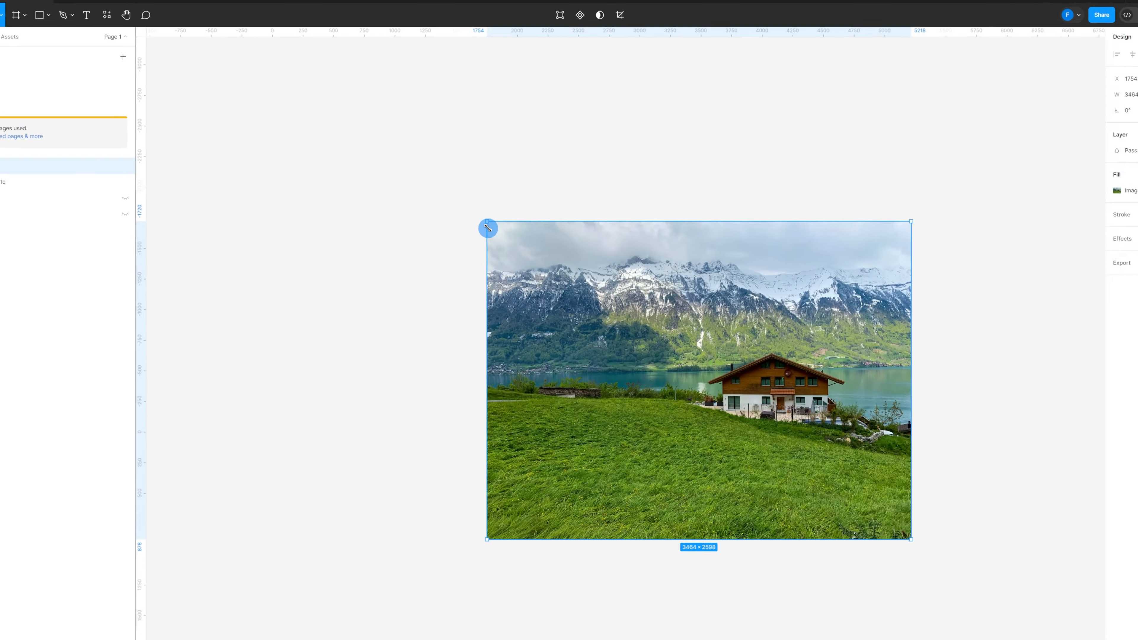
pyautogui.moveTo(488, 228); pyautogui.dragTo(746, 417)
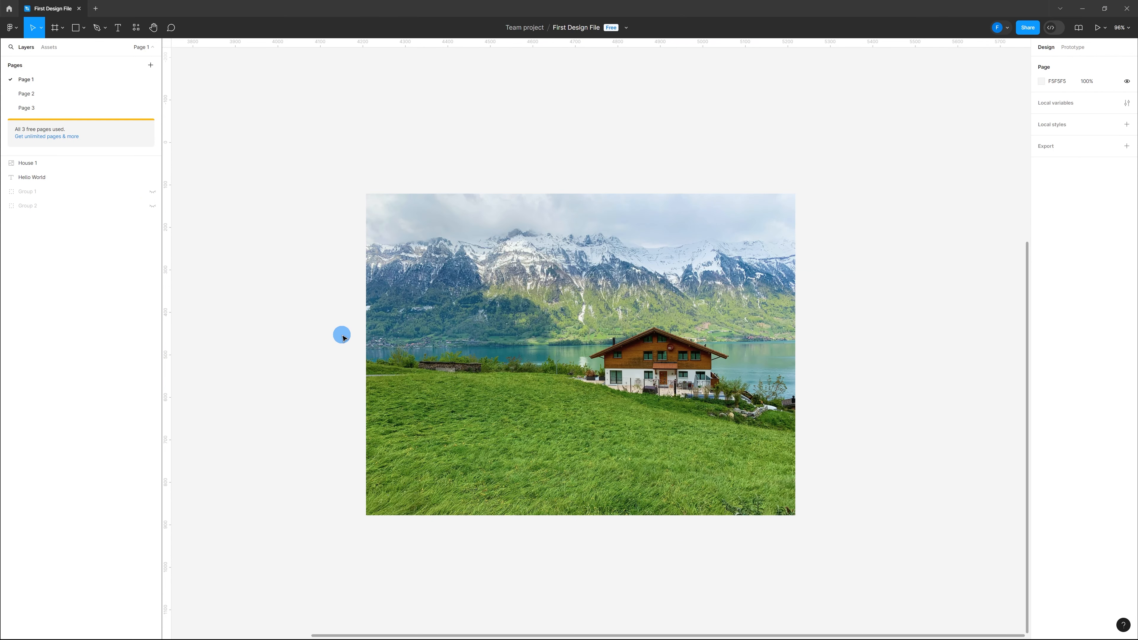
# Open the photo's image fill settings and try the fill mode and Rotate 90° controls
pyautogui.click(474, 310)
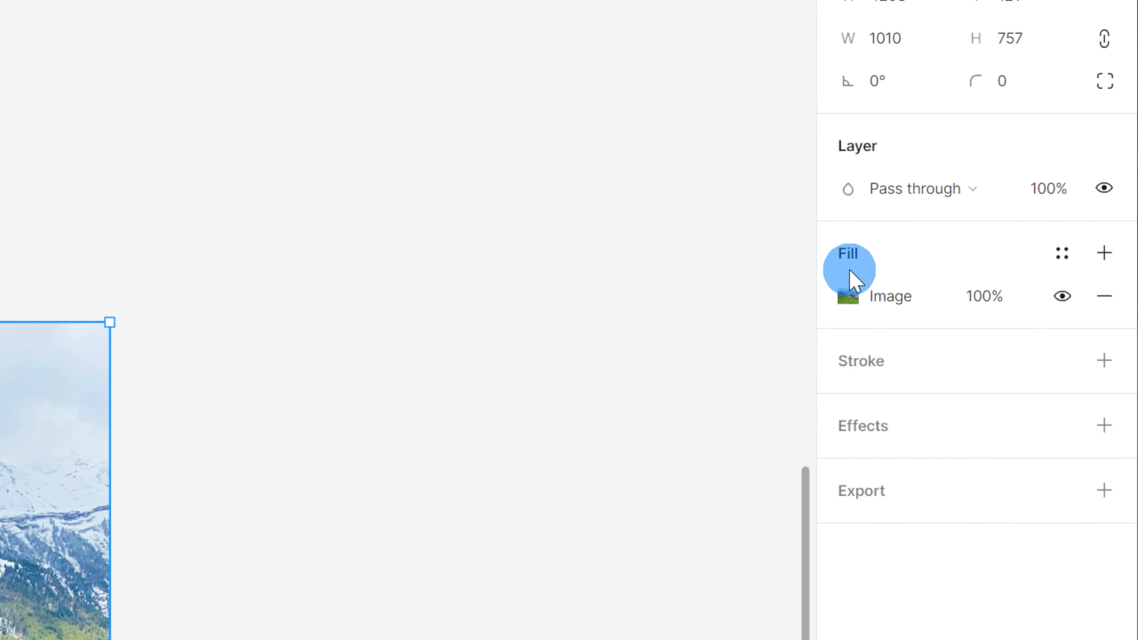
pyautogui.click(849, 297)
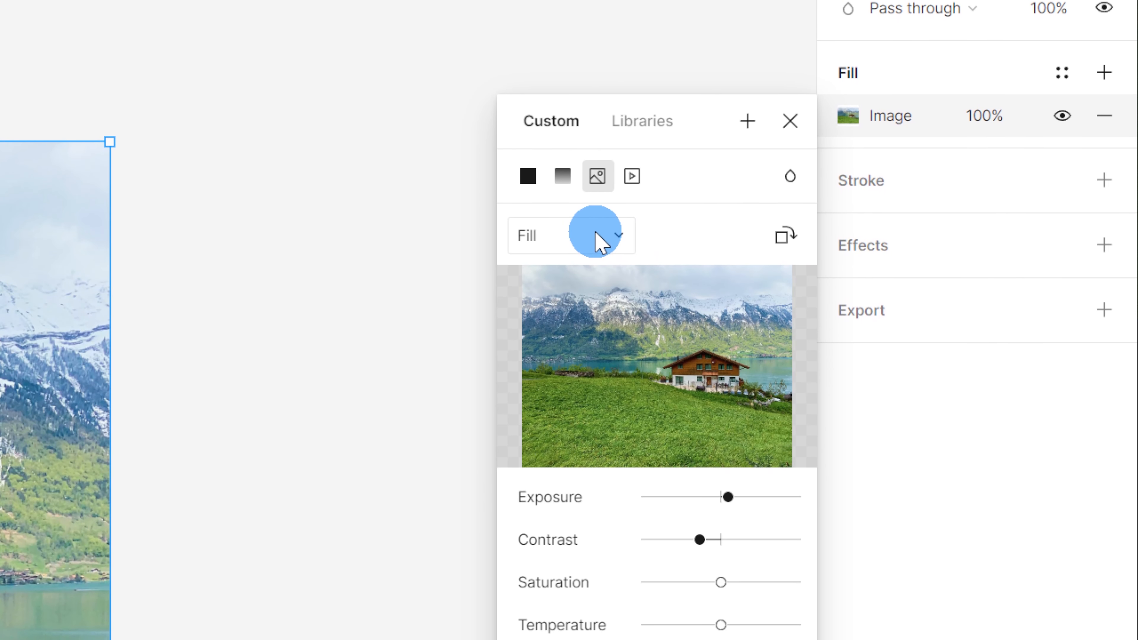
pyautogui.click(594, 289)
pyautogui.click(670, 235)
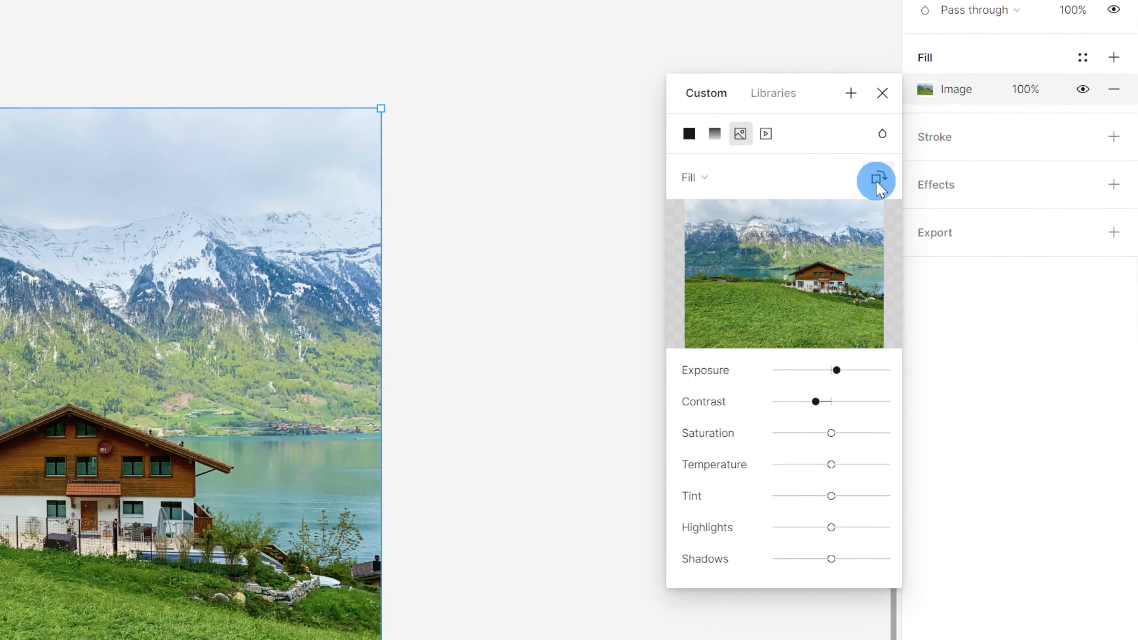
pyautogui.click(785, 168)
pyautogui.click(1018, 226)
pyautogui.click(1018, 227)
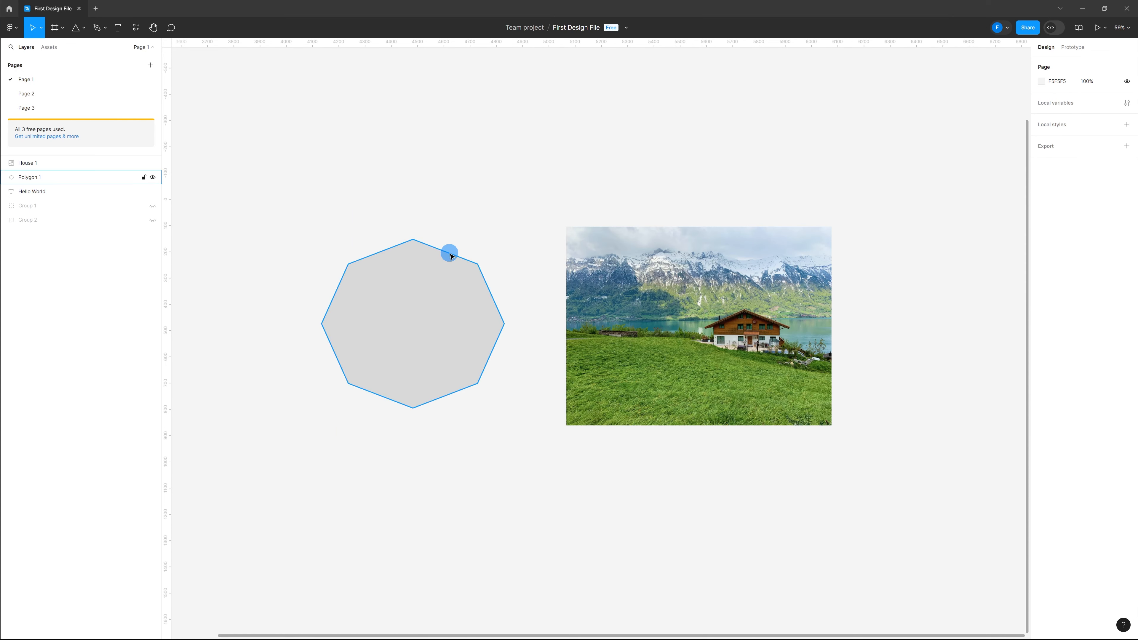
pyautogui.click(431, 217)
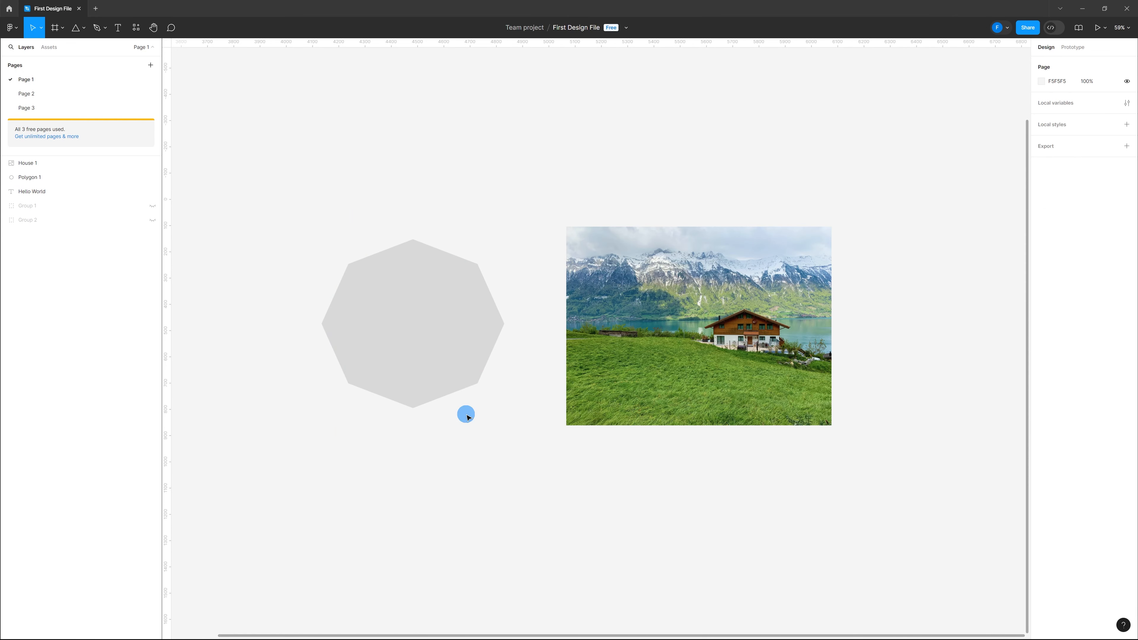
# Move the photo over the polygon, select both, and apply Use as mask
pyautogui.click(633, 334)
pyautogui.moveTo(694, 318); pyautogui.dragTo(415, 309)
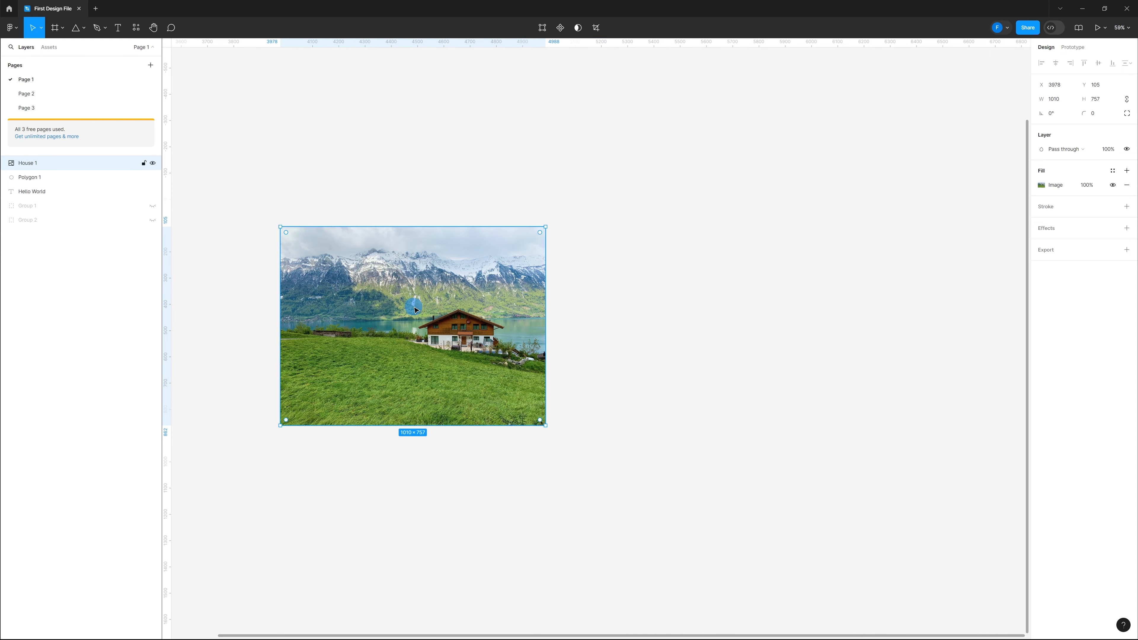
pyautogui.moveTo(694, 522); pyautogui.dragTo(248, 160)
pyautogui.rightClick(464, 298)
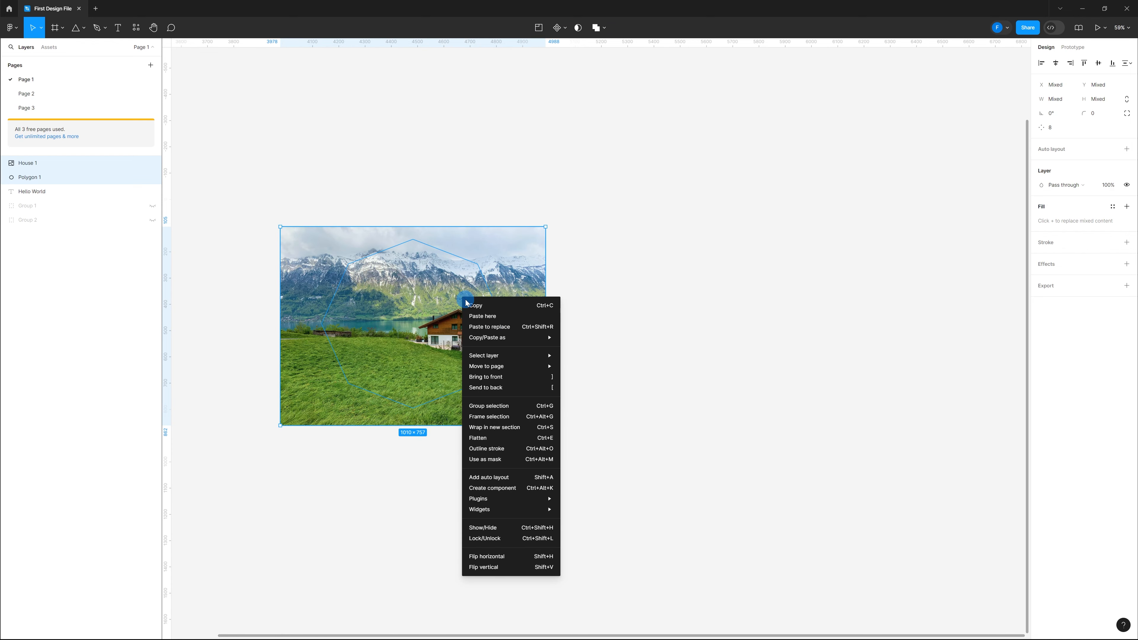
pyautogui.click(505, 459)
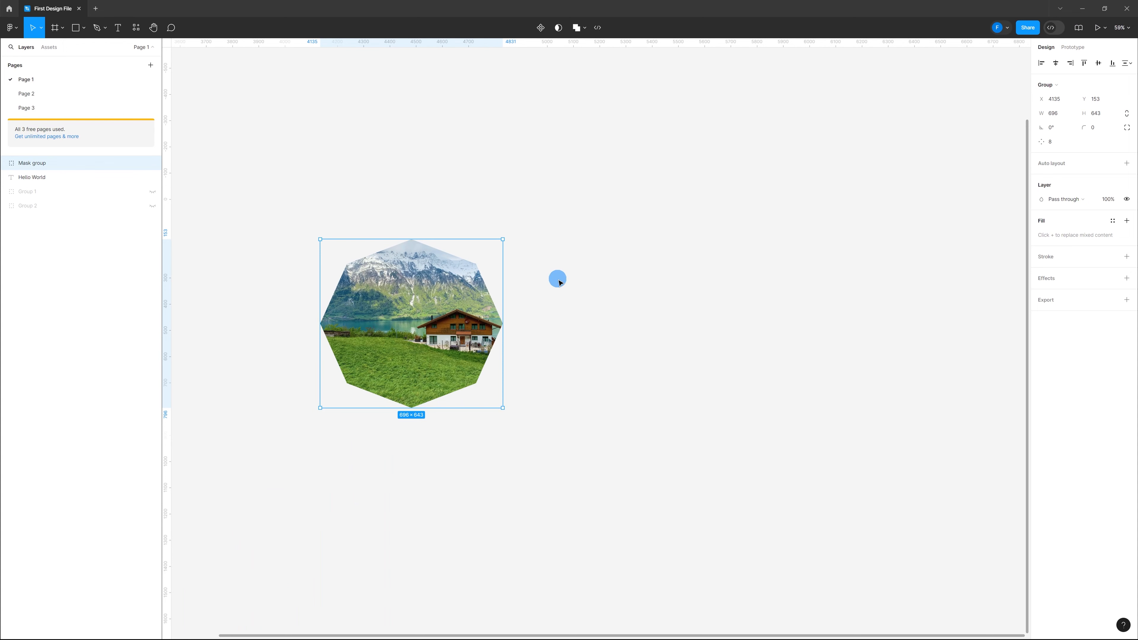
# Select the polygon and the photo, apply Use as mask, and undo it
pyautogui.click(559, 286)
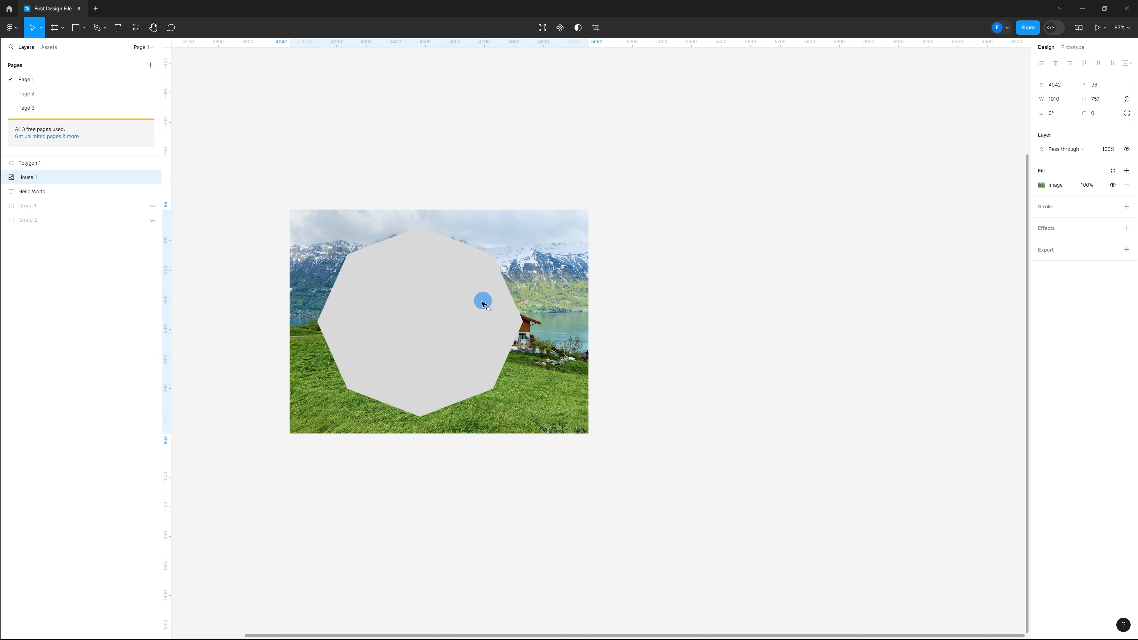
pyautogui.moveTo(483, 302); pyautogui.dragTo(482, 302)
pyautogui.moveTo(789, 520); pyautogui.dragTo(399, 235)
pyautogui.rightClick(417, 252)
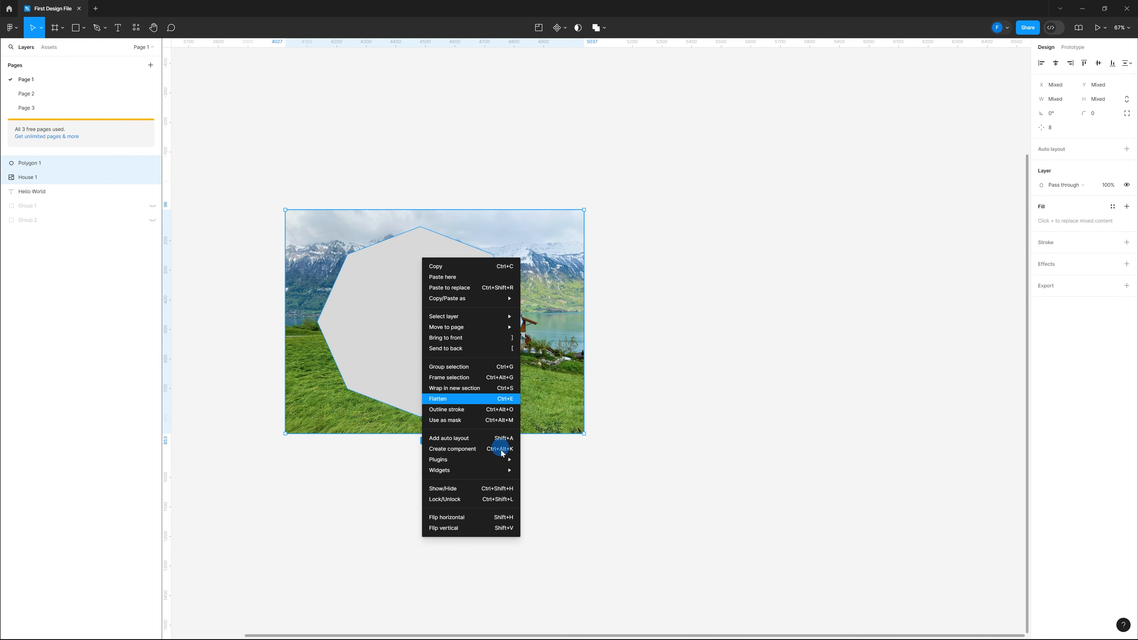
pyautogui.click(496, 421)
pyautogui.hotkey('ctrl', 'z')
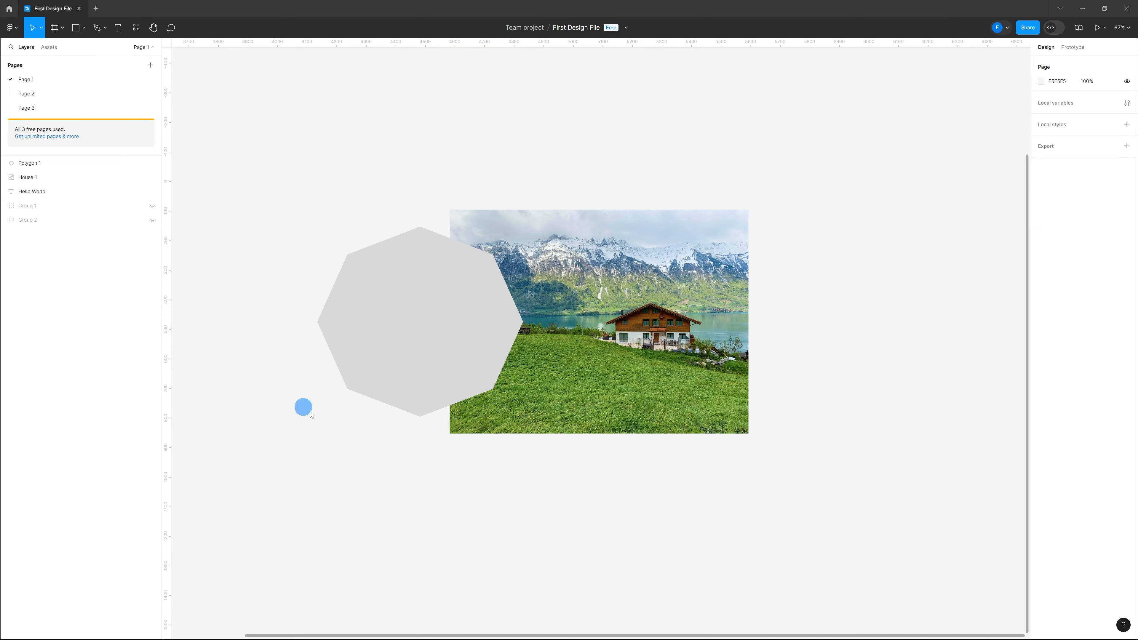
# Bring the photo to the front, above the polygon
pyautogui.click(610, 379)
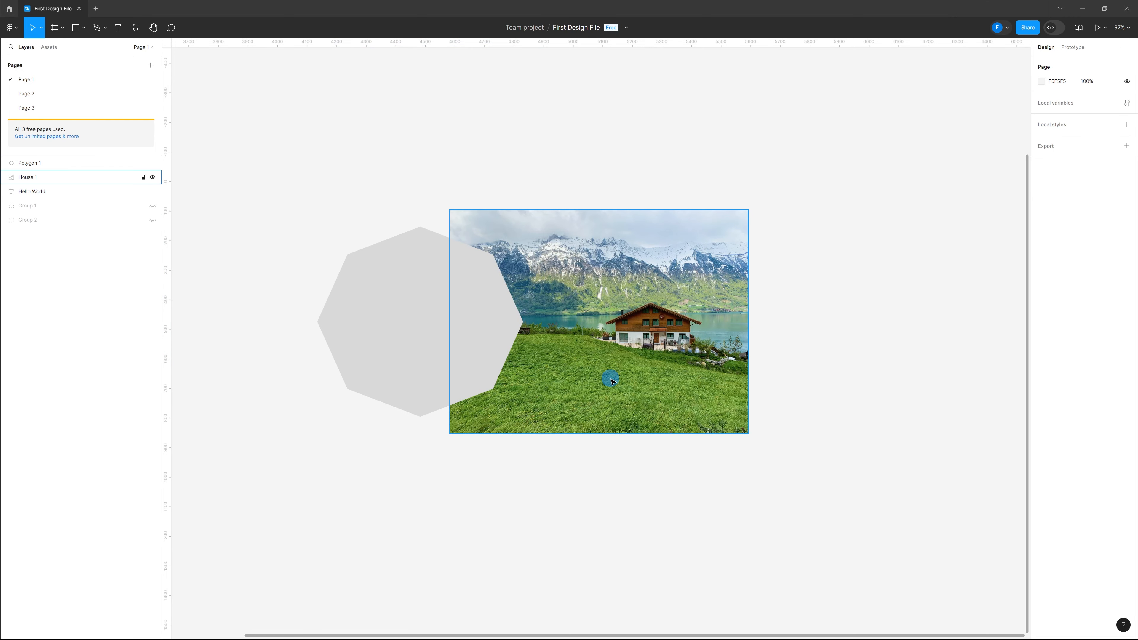
pyautogui.rightClick(606, 363)
pyautogui.click(642, 423)
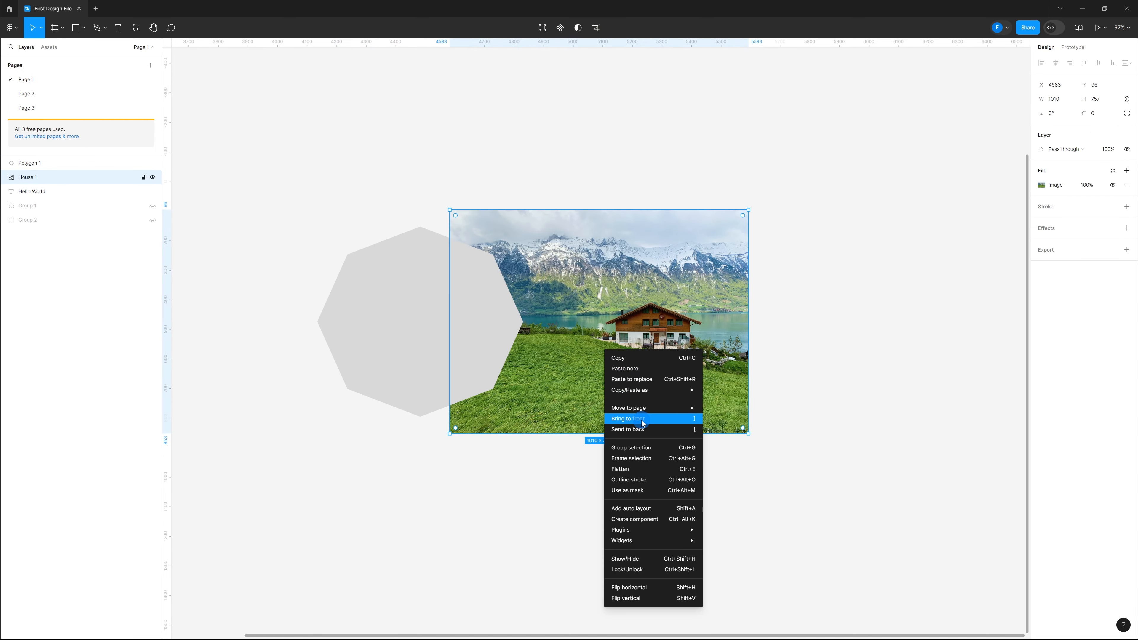
pyautogui.click(617, 452)
# Move the photo over the polygon, select both, and mask the photo with the polygon
pyautogui.moveTo(630, 373); pyautogui.dragTo(444, 371)
pyautogui.moveTo(613, 462); pyautogui.dragTo(386, 260)
pyautogui.rightClick(464, 319)
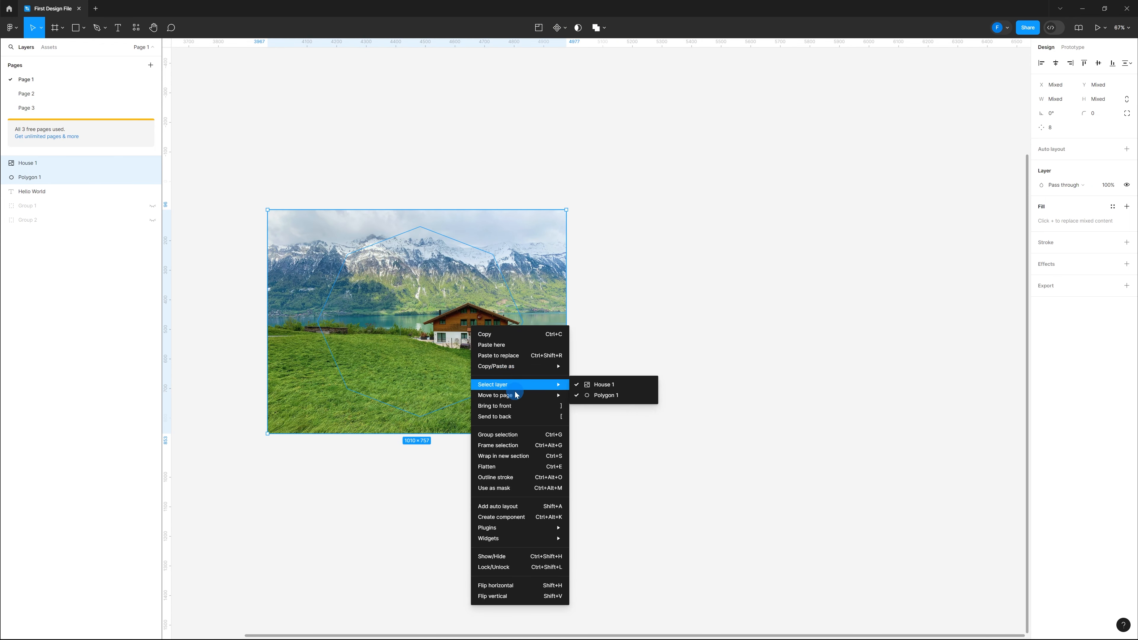
pyautogui.click(510, 473)
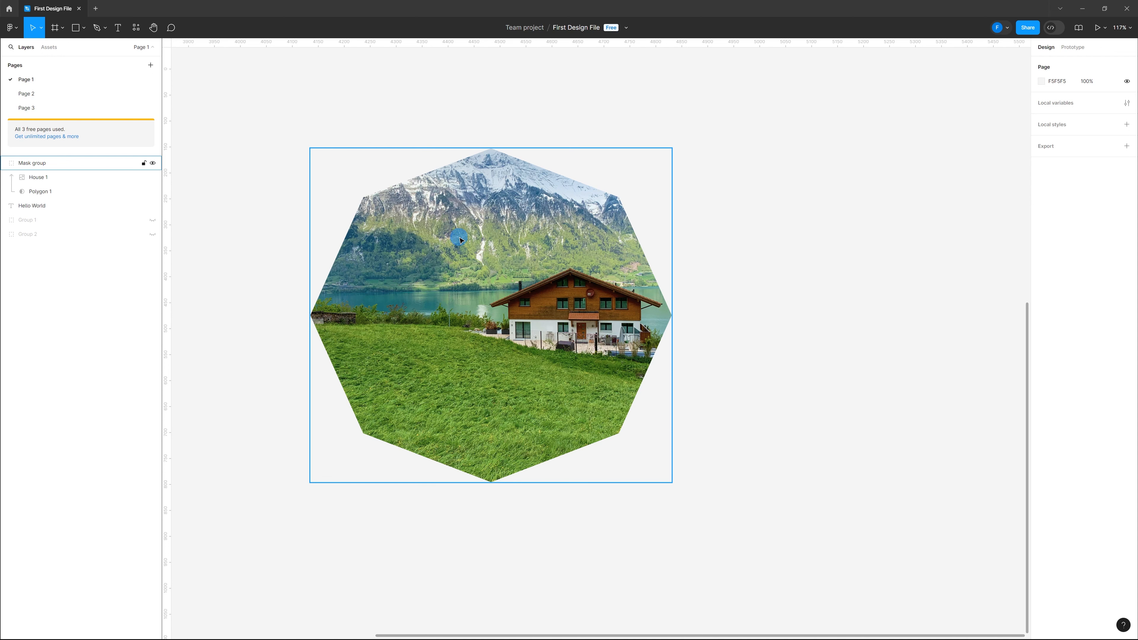
# Enter the mask group and enlarge the photo inside it from its corner
pyautogui.doubleClick(444, 229)
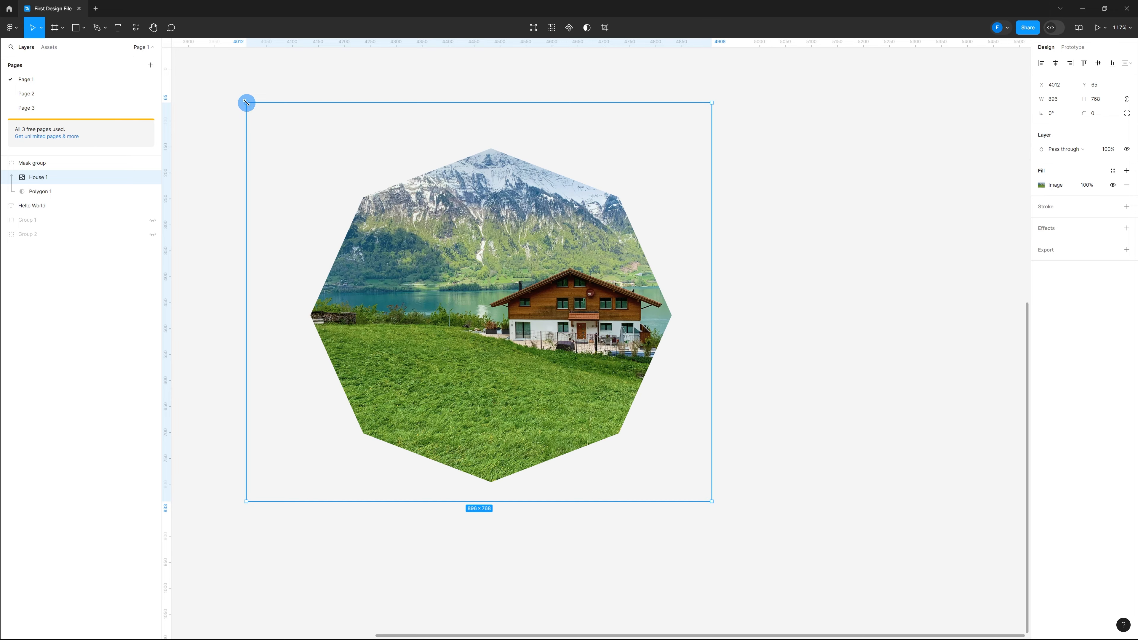
pyautogui.moveTo(245, 103); pyautogui.dragTo(202, 77)
pyautogui.click(1008, 408)
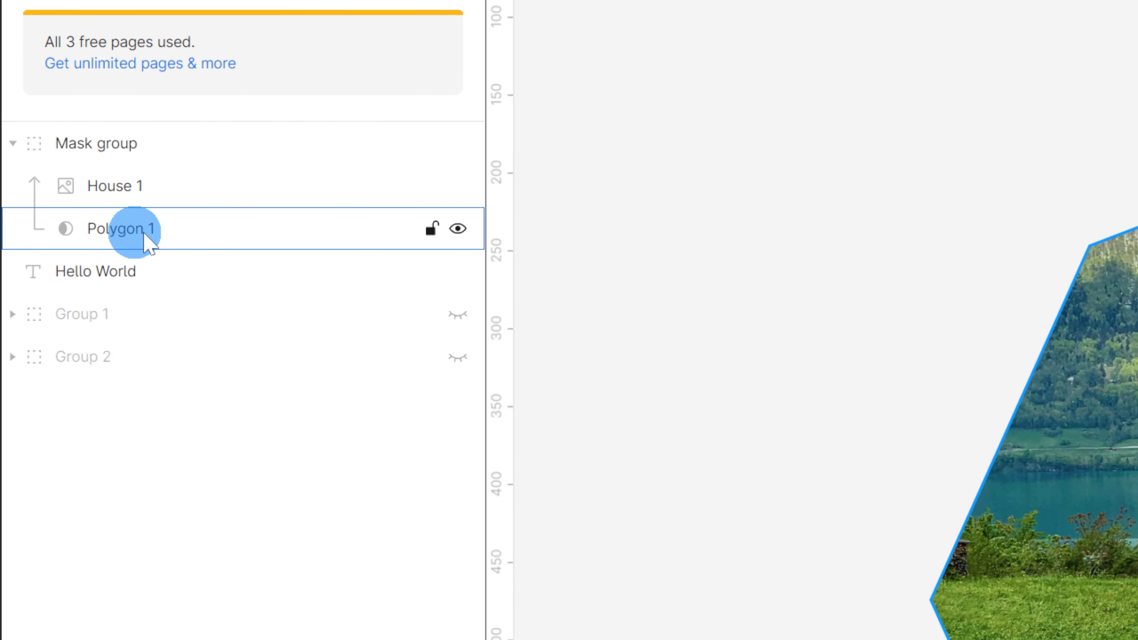
# Select the polygon mask layer and shrink it from its corner
pyautogui.click(113, 234)
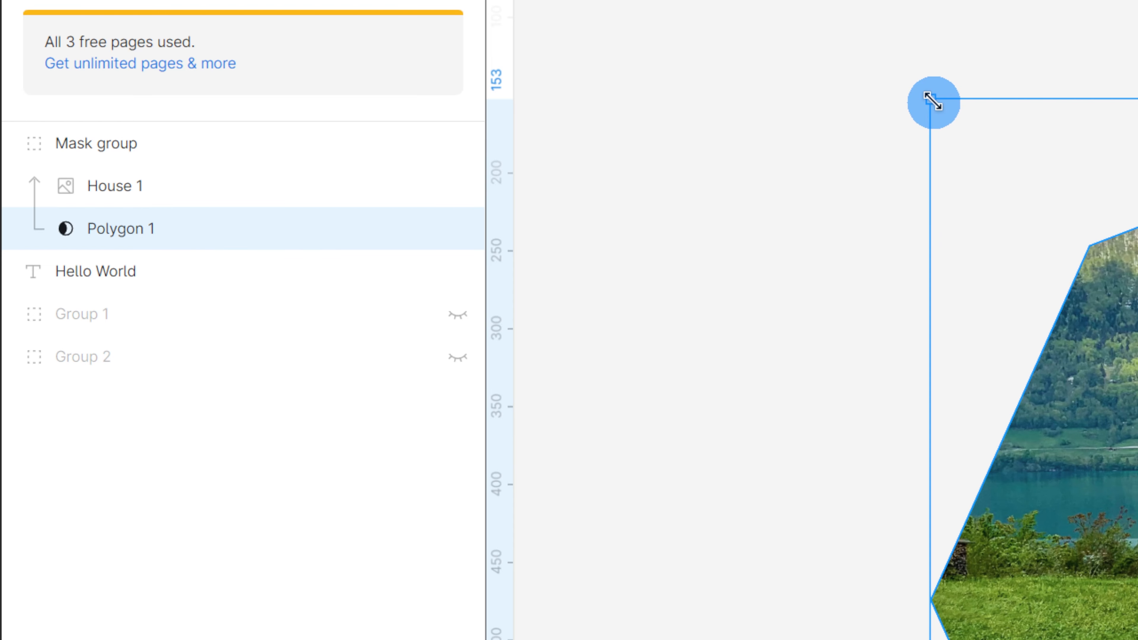
pyautogui.moveTo(930, 96); pyautogui.dragTo(1099, 271)
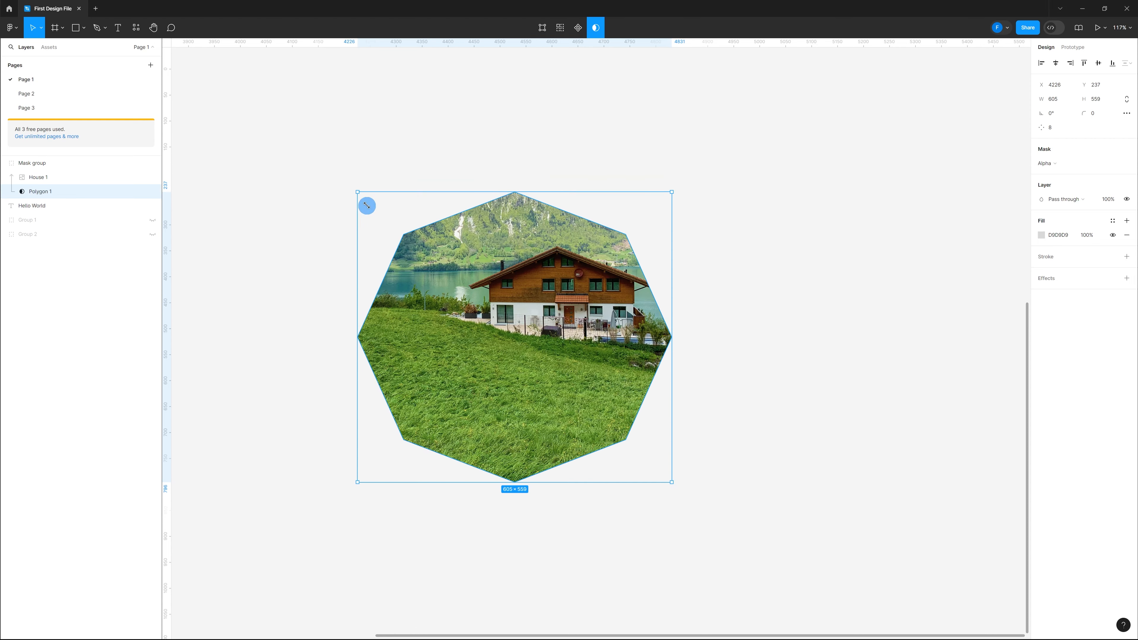
pyautogui.moveTo(366, 205); pyautogui.dragTo(359, 236)
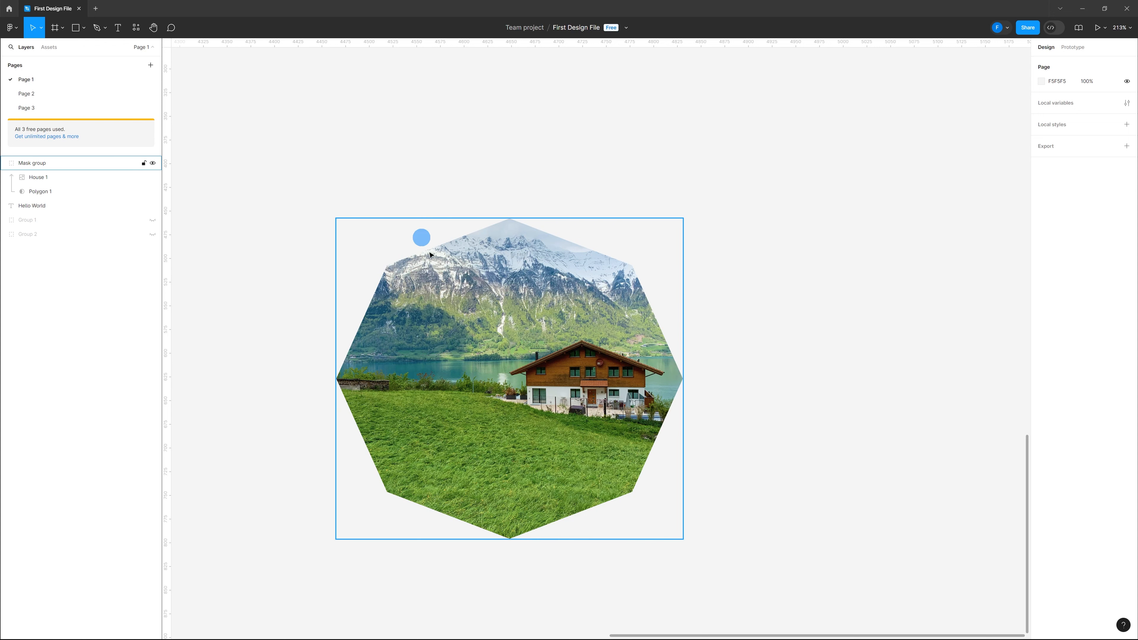
# Select the mask group and resize it from its corner to about 385 × 365
pyautogui.click(484, 301)
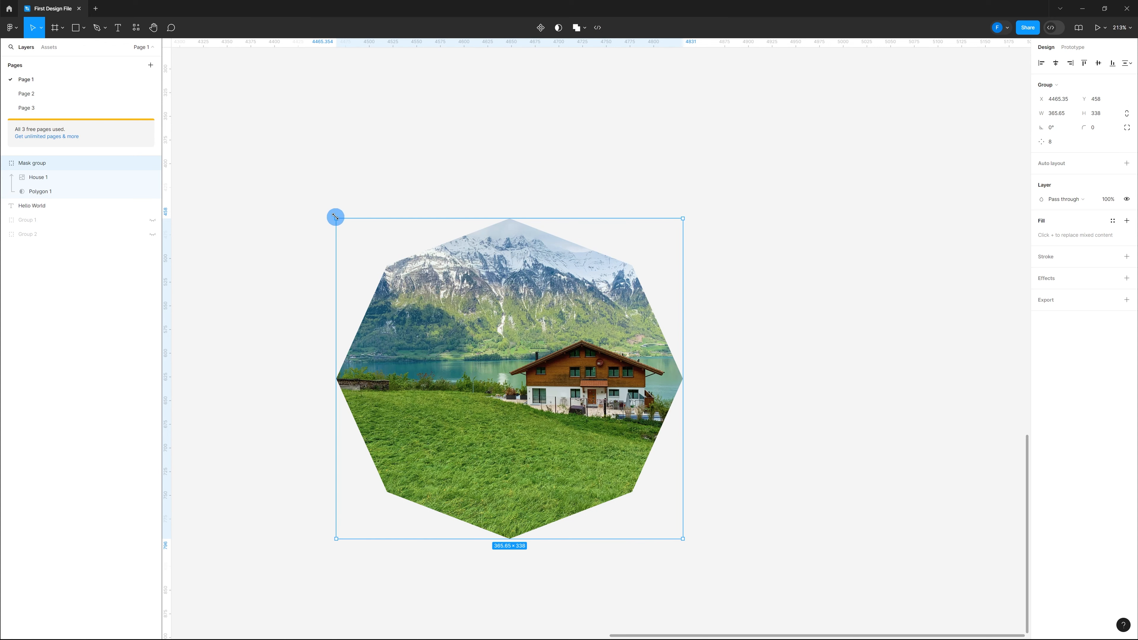
pyautogui.moveTo(335, 217); pyautogui.dragTo(338, 193)
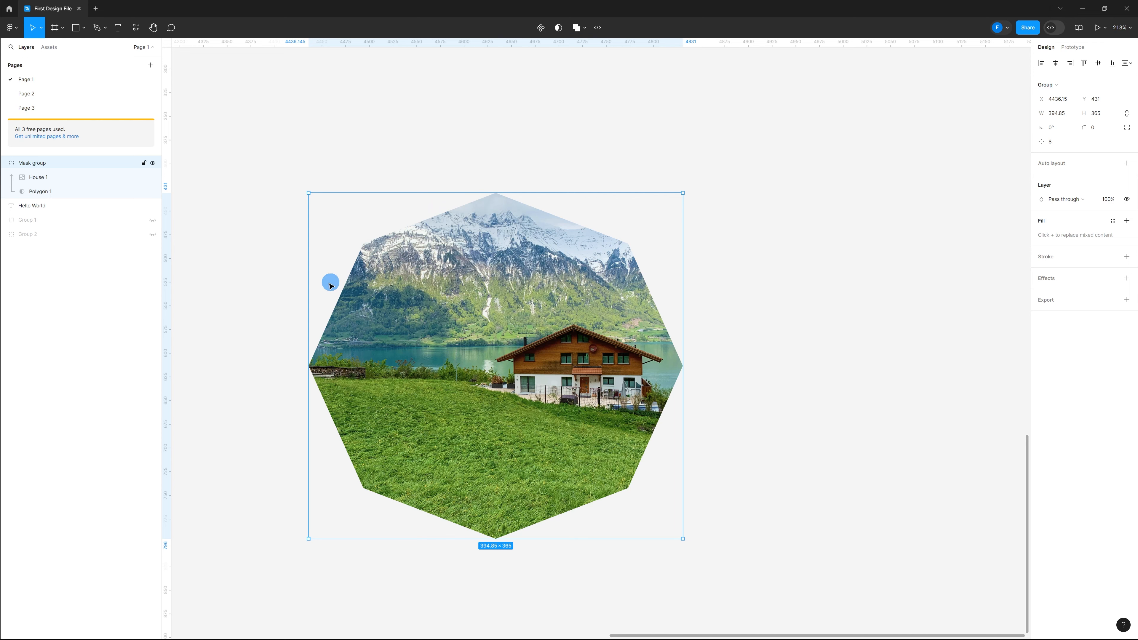
pyautogui.moveTo(308, 210); pyautogui.dragTo(336, 255)
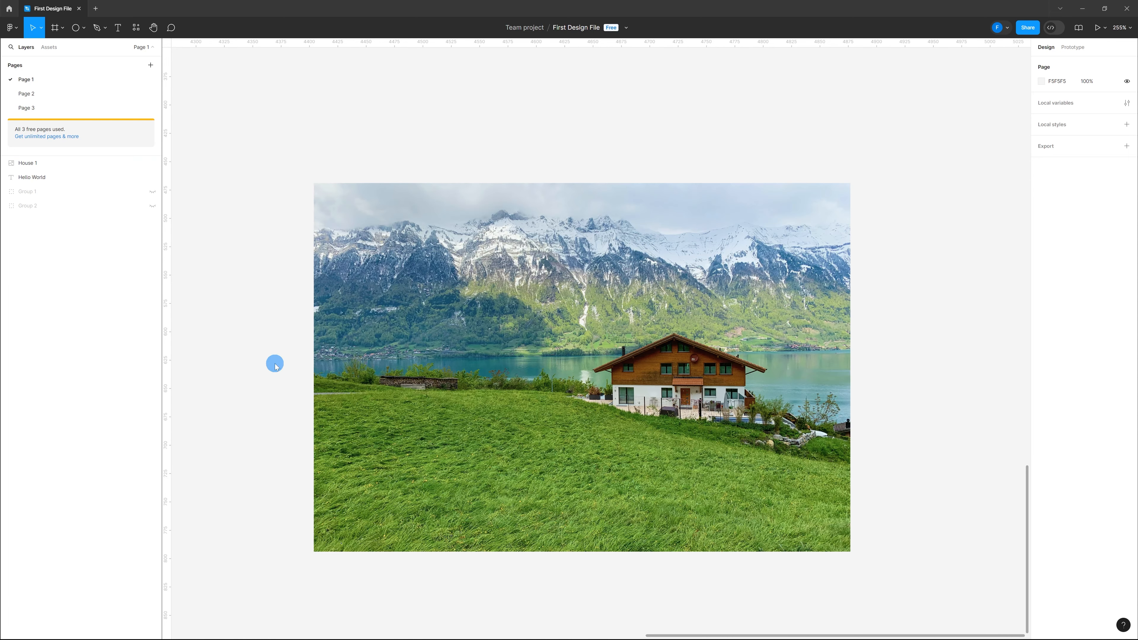
pyautogui.click(633, 367)
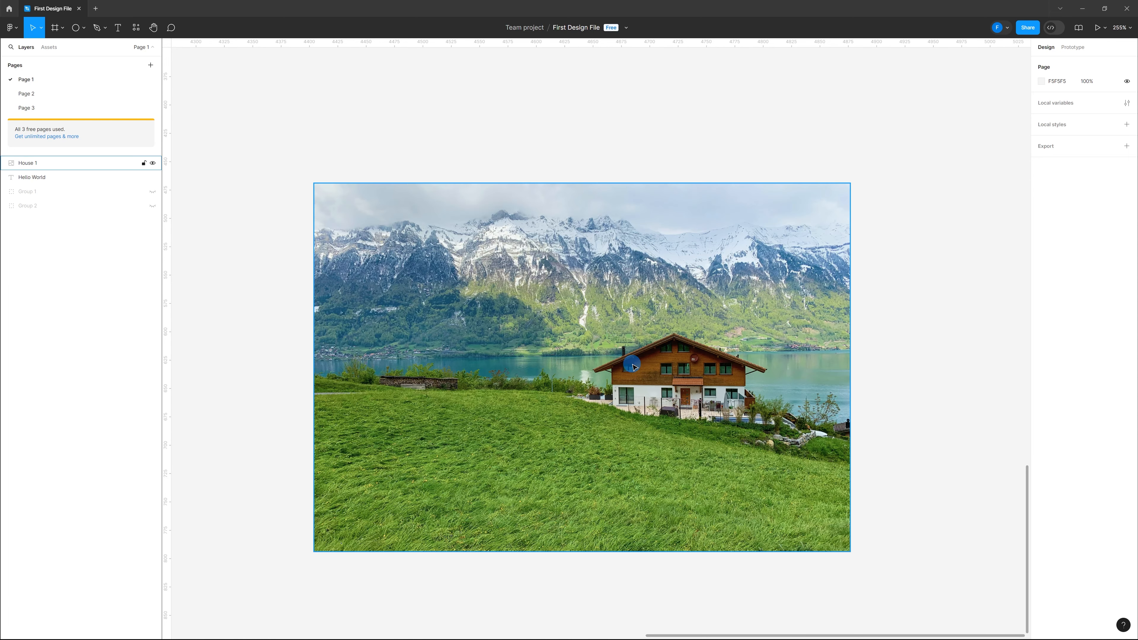
# Select the house photo and add a stroke and a drop shadow effect to it
pyautogui.click(601, 311)
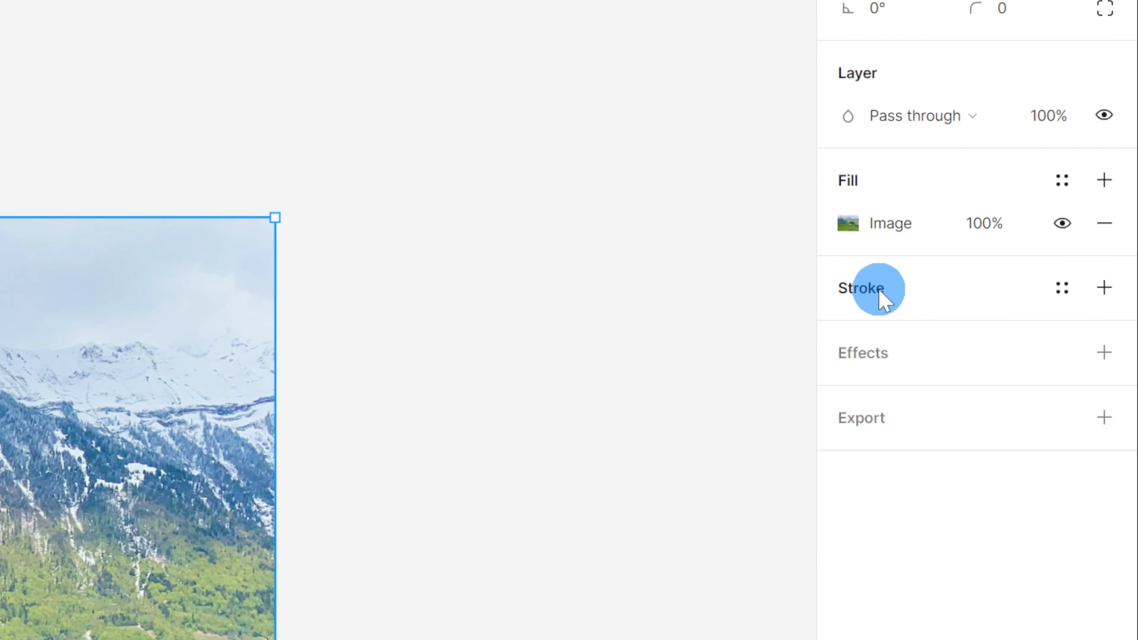
pyautogui.click(1062, 218)
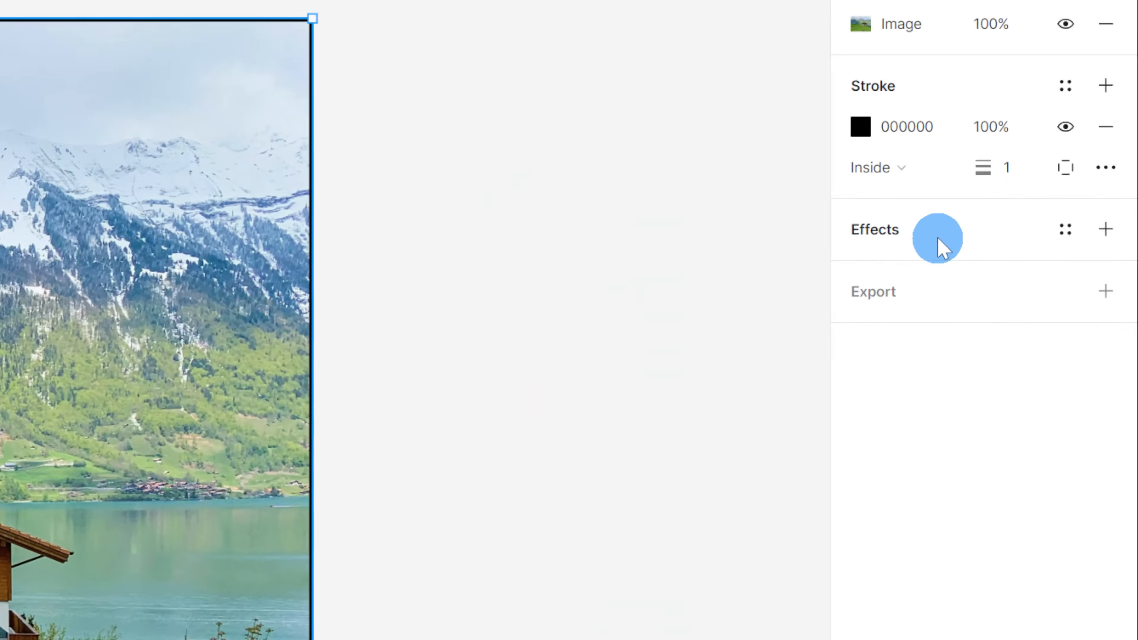
pyautogui.click(940, 249)
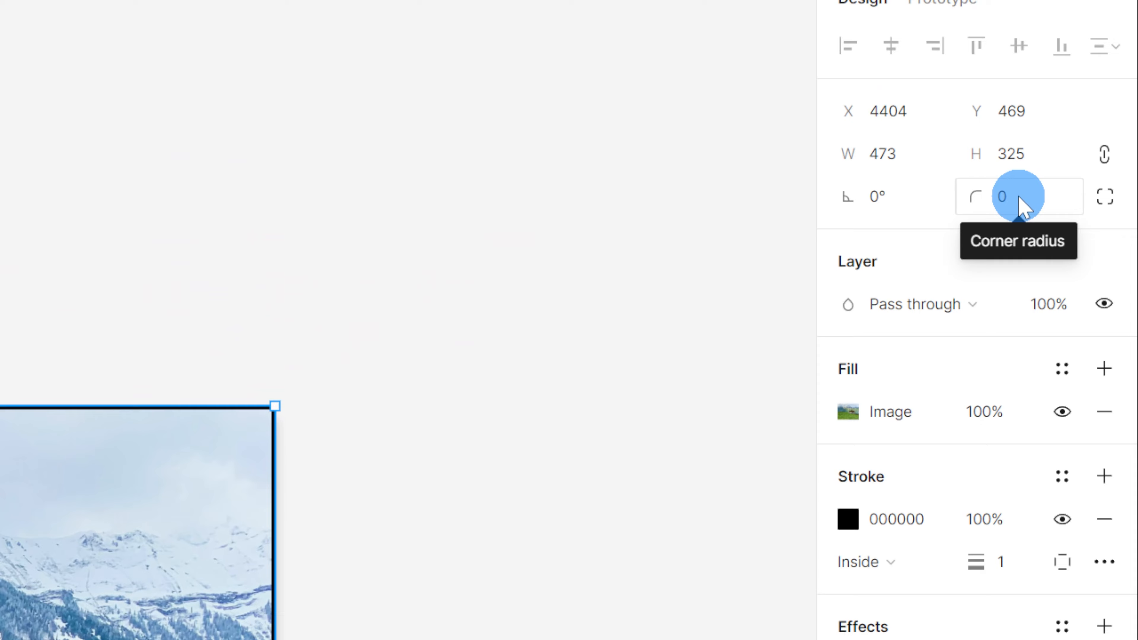
# Set the house photo's corner radius to 60
pyautogui.click(1095, 120)
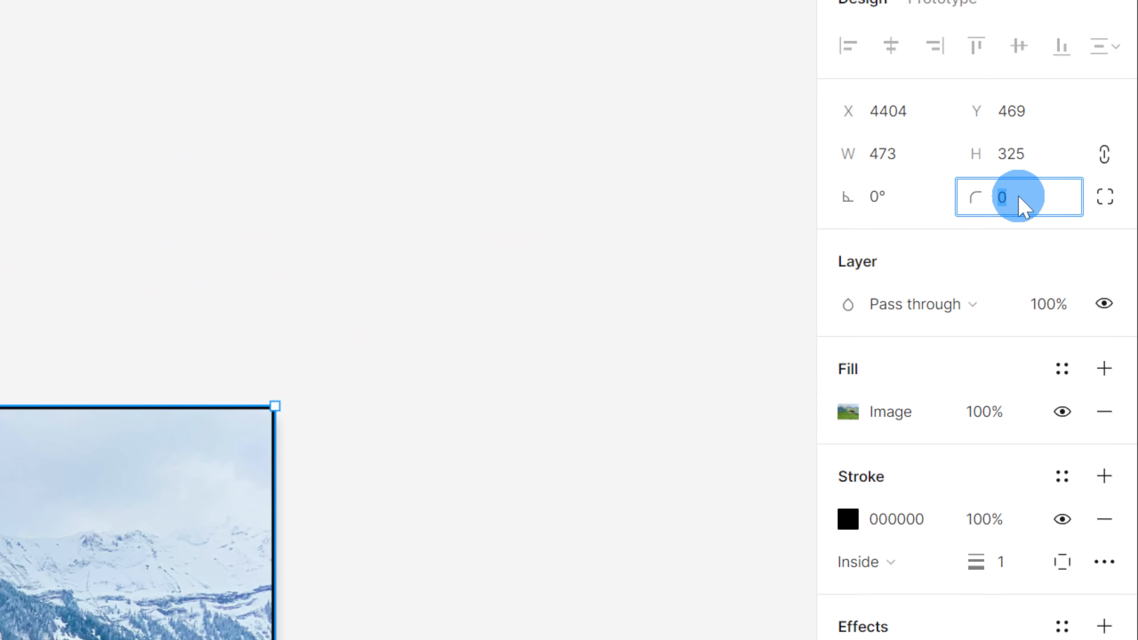
pyautogui.write('60')
pyautogui.press('Return')
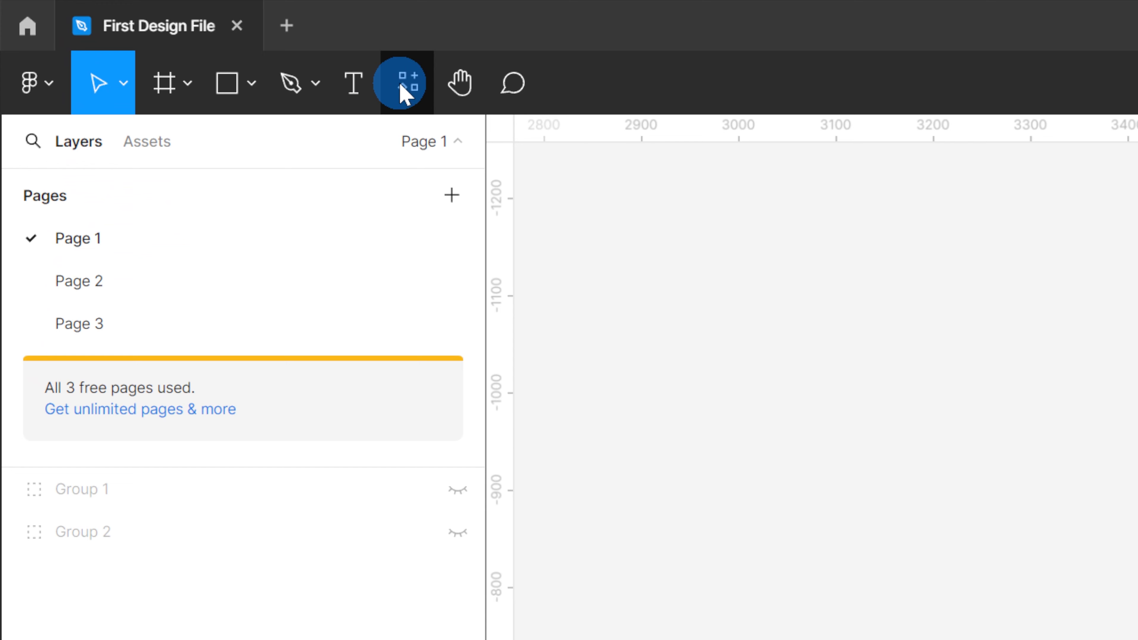
pyautogui.click(400, 83)
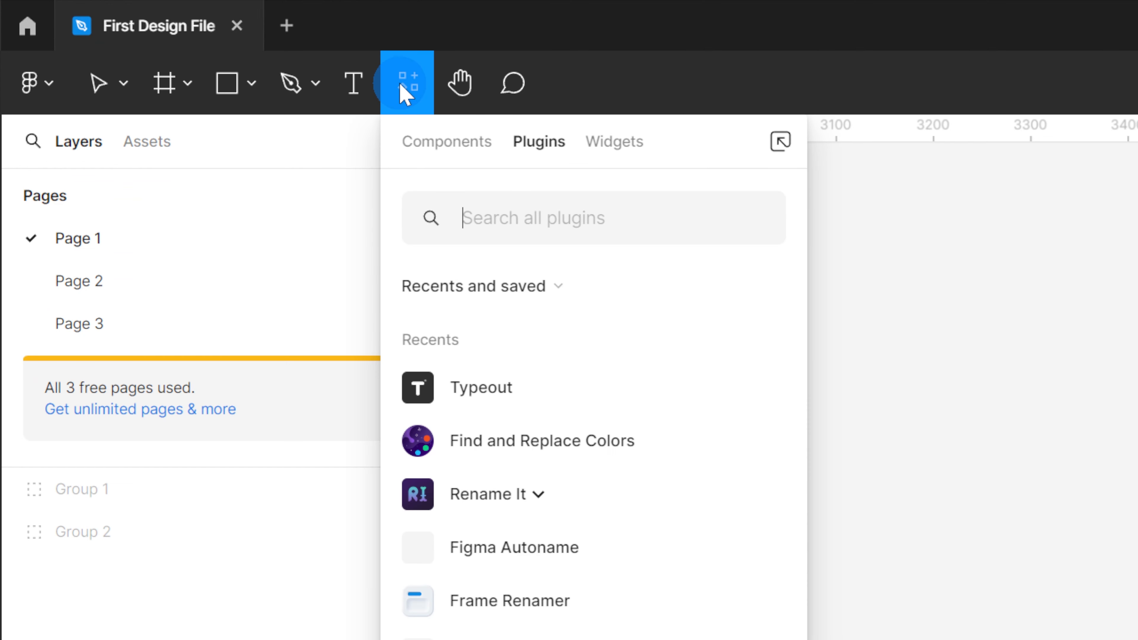
pyautogui.click(1057, 536)
pyautogui.rightClick(921, 536)
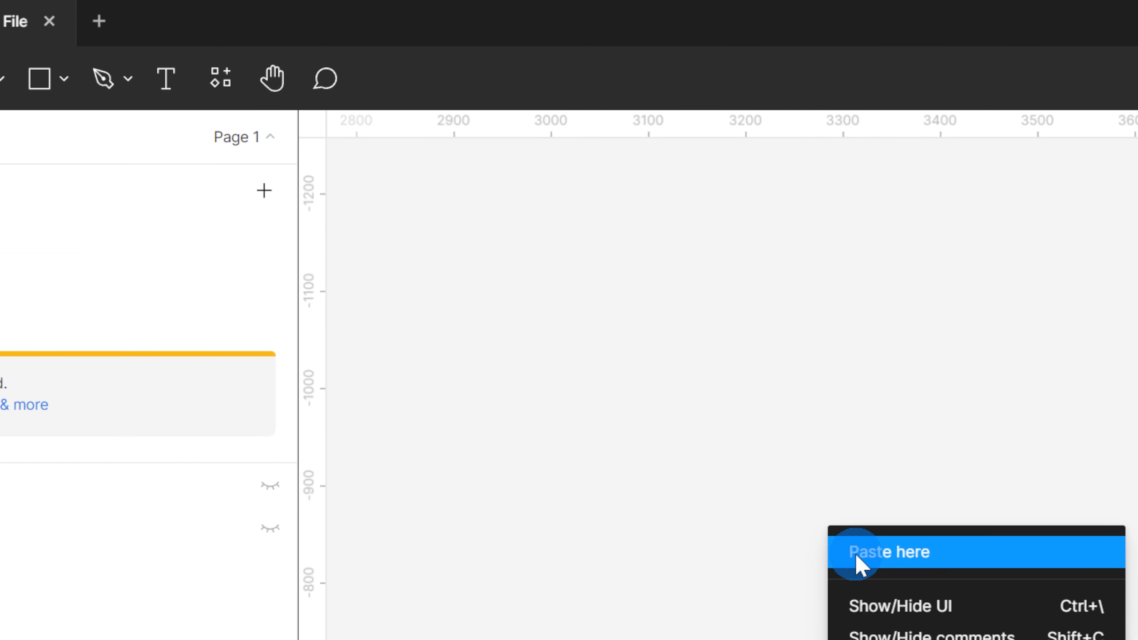
pyautogui.moveTo(1008, 639)
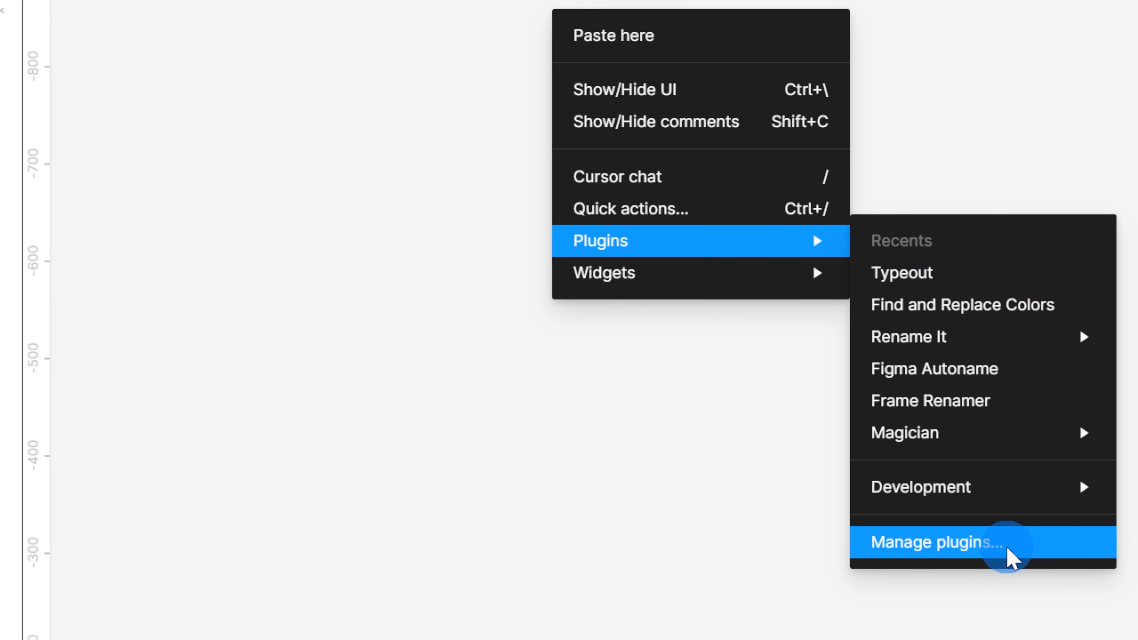
pyautogui.click(1013, 564)
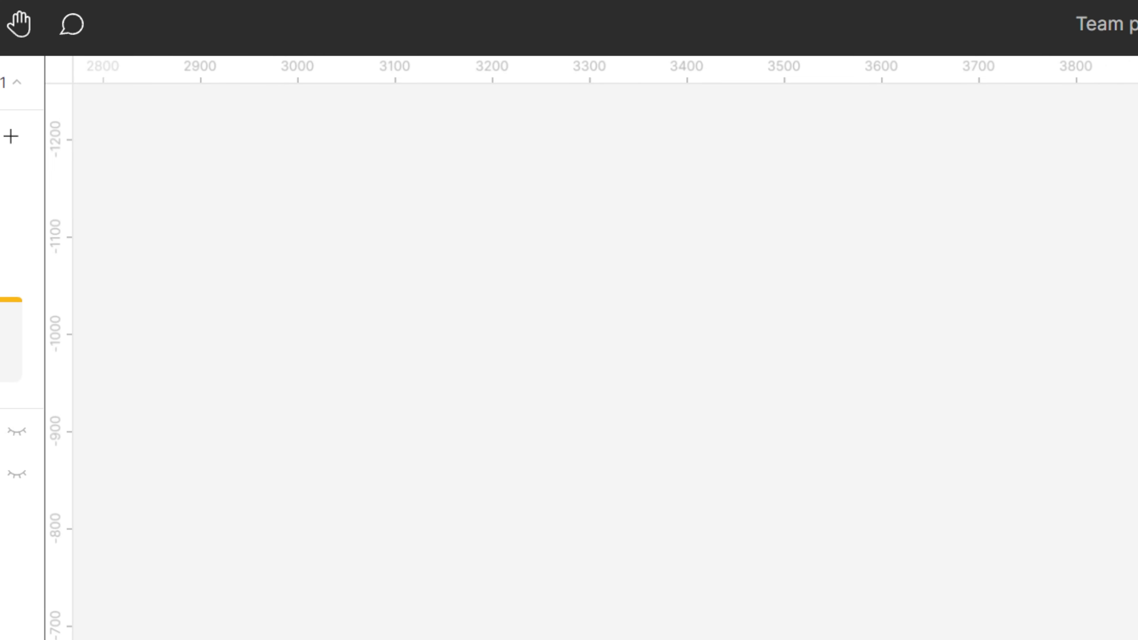
# Search the plugins for Unsplash and run the Unsplash plugin
pyautogui.click(70, 80)
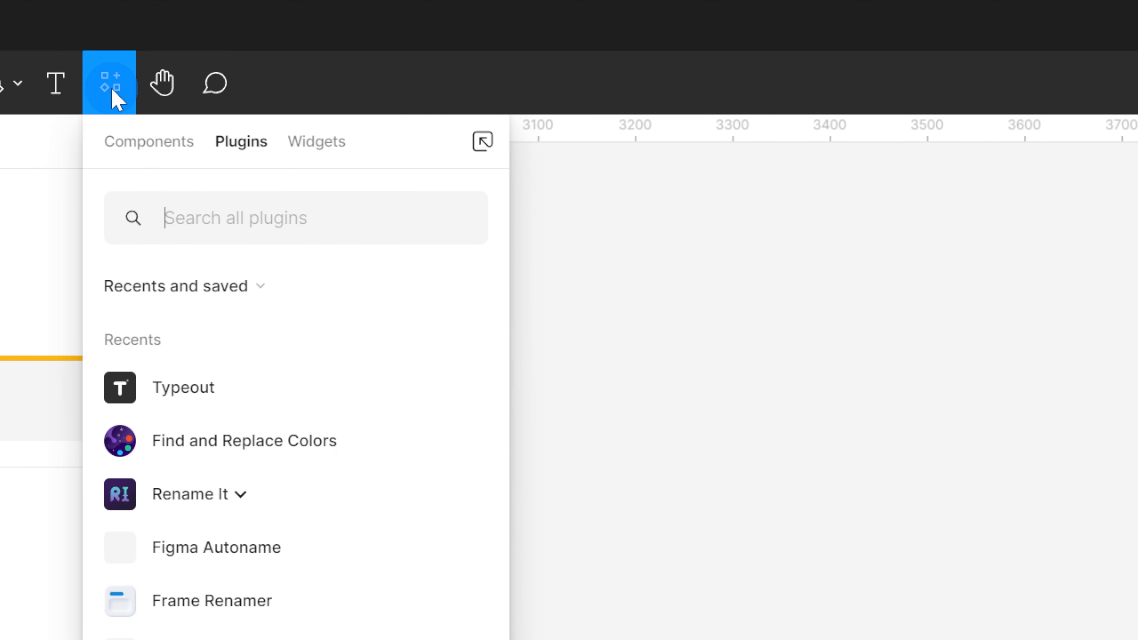
pyautogui.click(243, 229)
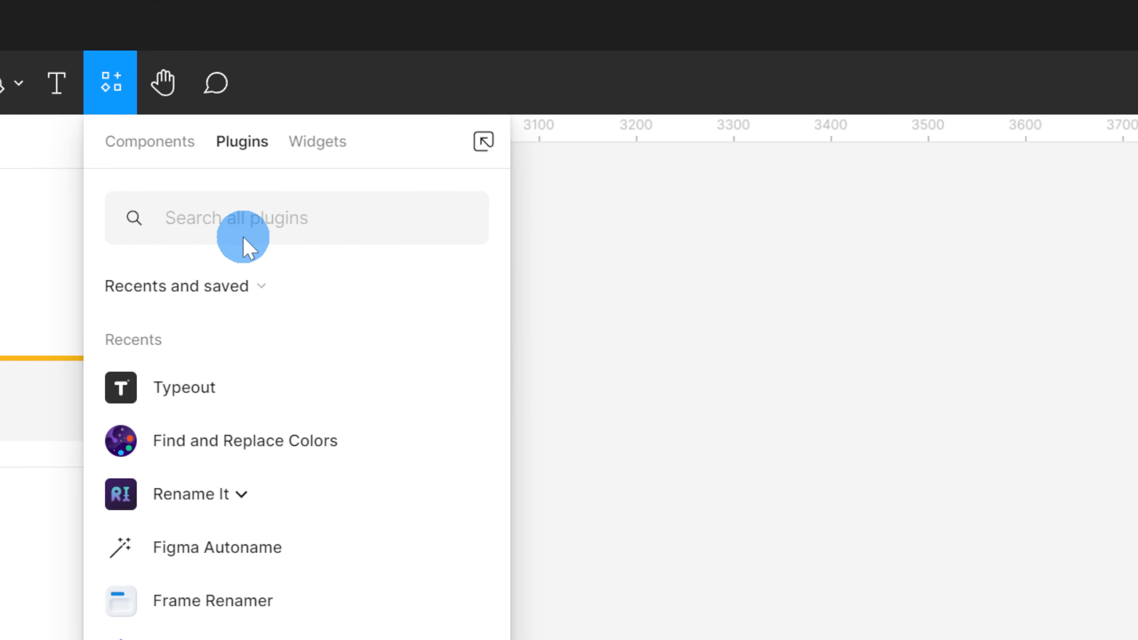
pyautogui.write('Unsplash')
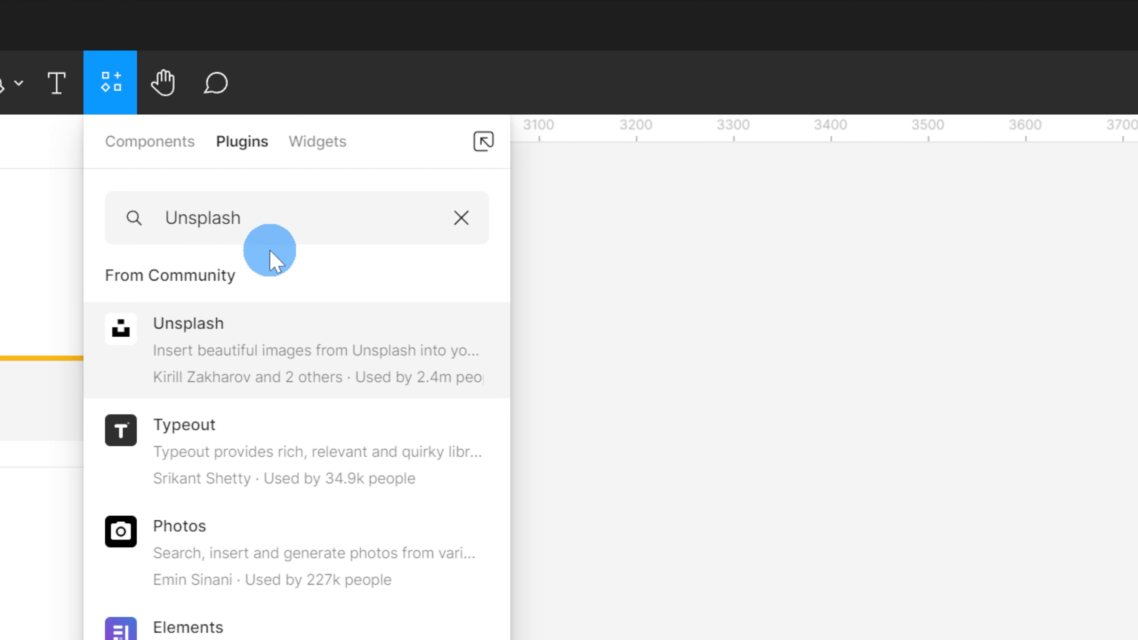
pyautogui.click(452, 352)
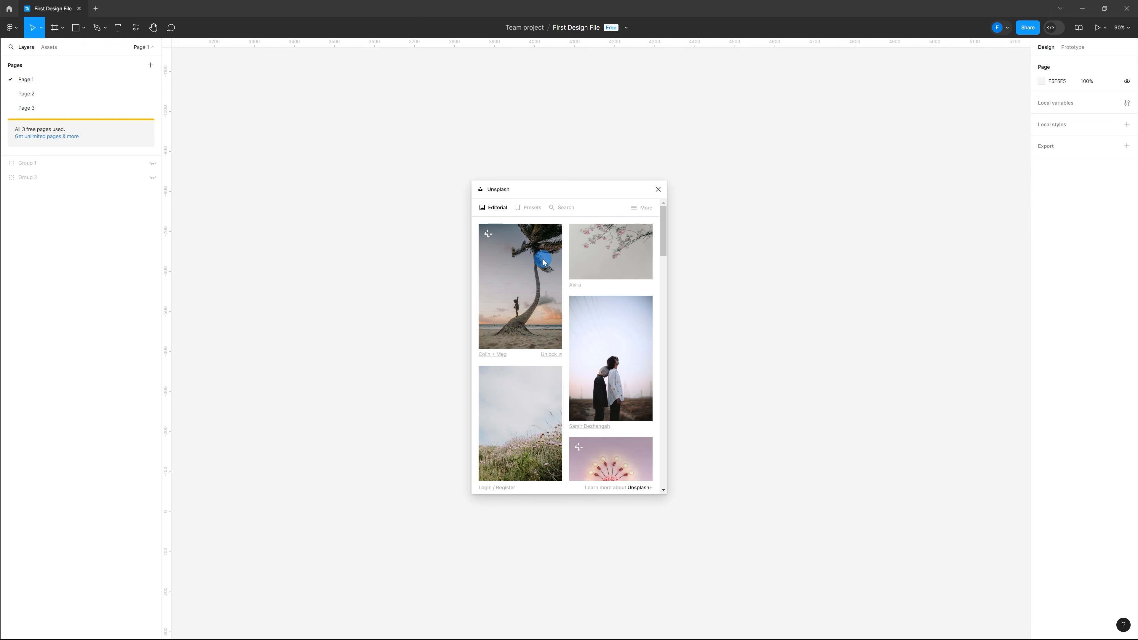
# Search Unsplash for Nature and insert the tree photo from the results onto the canvas
pyautogui.click(563, 207)
pyautogui.click(550, 235)
pyautogui.write('Nature')
pyautogui.press('Return')
pyautogui.scroll(-3, 572, 297)
pyautogui.scroll(-10, 571, 295)
pyautogui.scroll(-4, 530, 347)
pyautogui.click(529, 334)
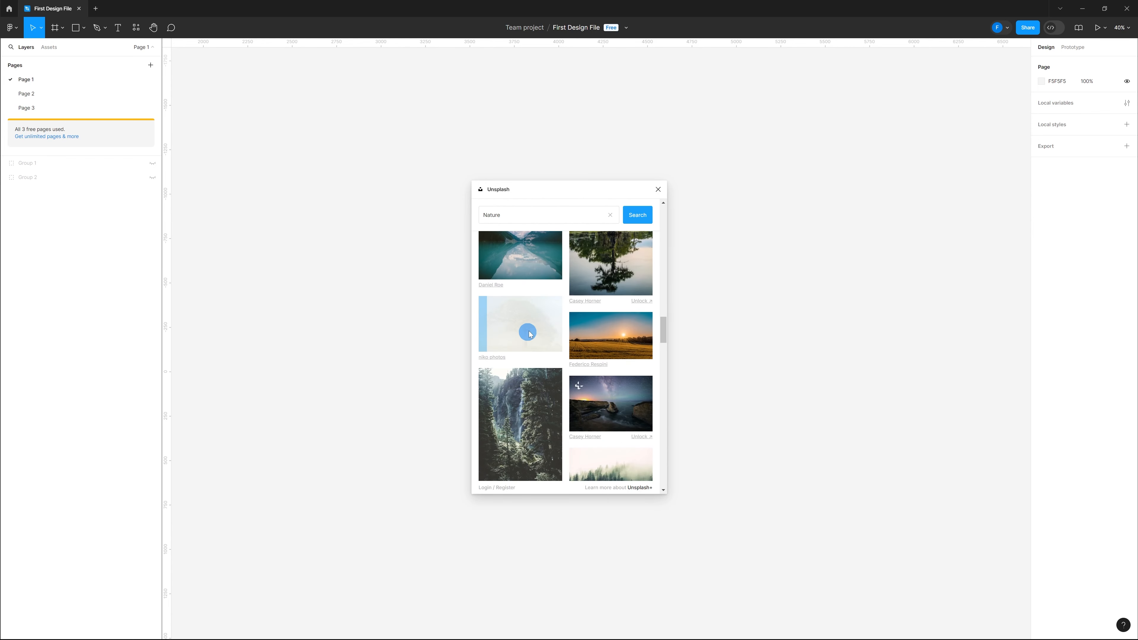
# Close the Unsplash plugin and reposition the inserted tree photo on the canvas
pyautogui.click(658, 189)
pyautogui.click(628, 291)
pyautogui.moveTo(651, 322); pyautogui.dragTo(575, 294)
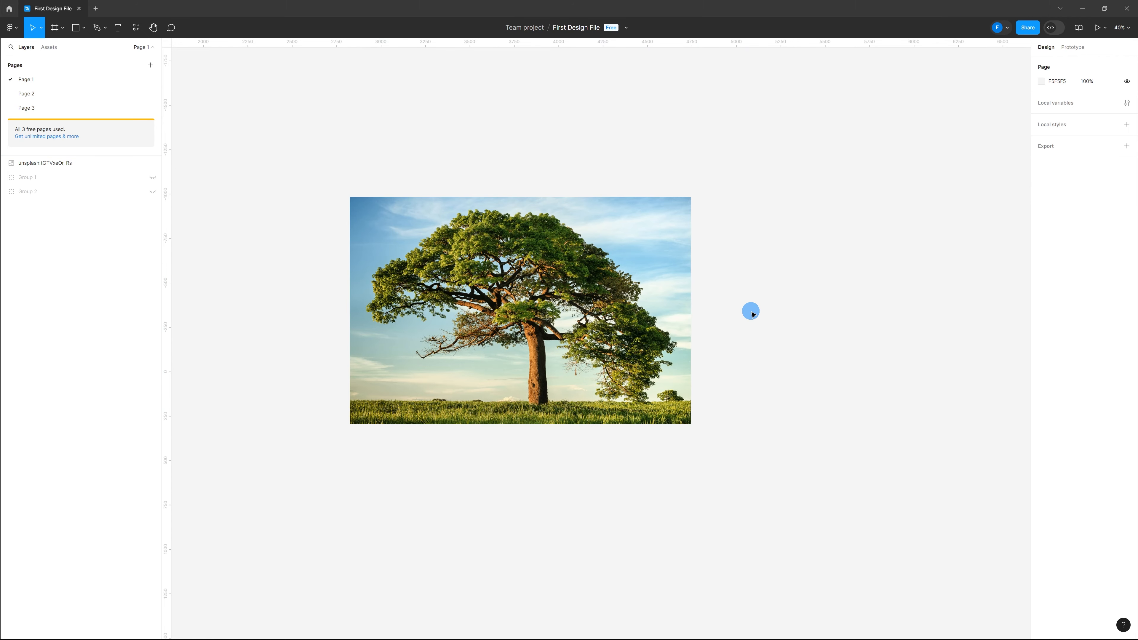
# Reopen the Unsplash plugin from the canvas's recent plugins list
pyautogui.rightClick(749, 311)
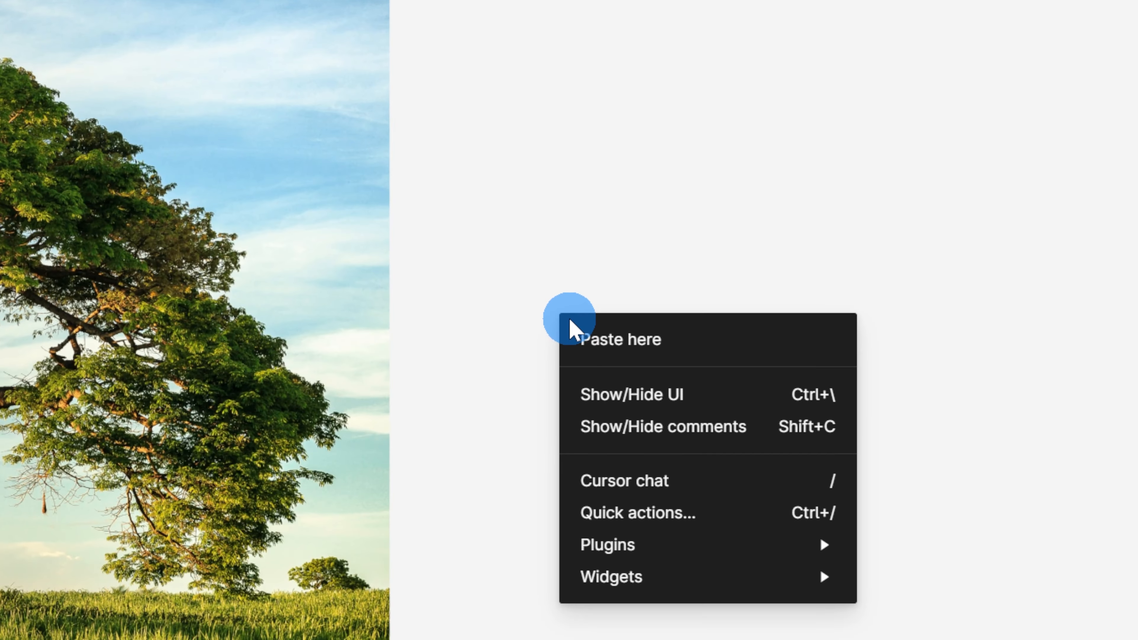
pyautogui.moveTo(699, 549)
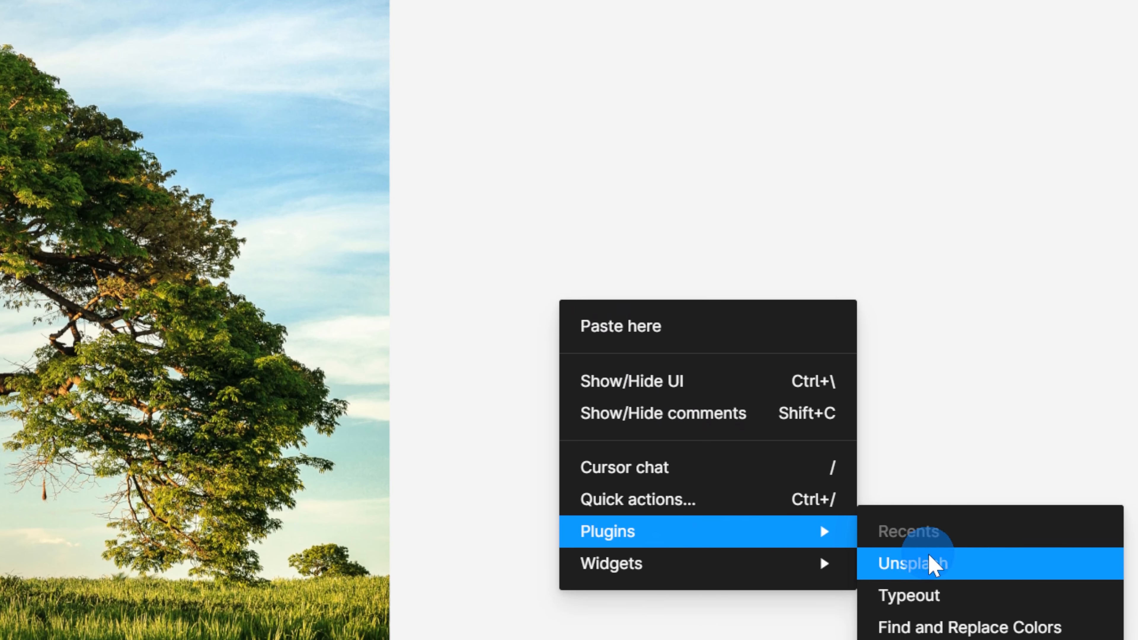
pyautogui.click(931, 576)
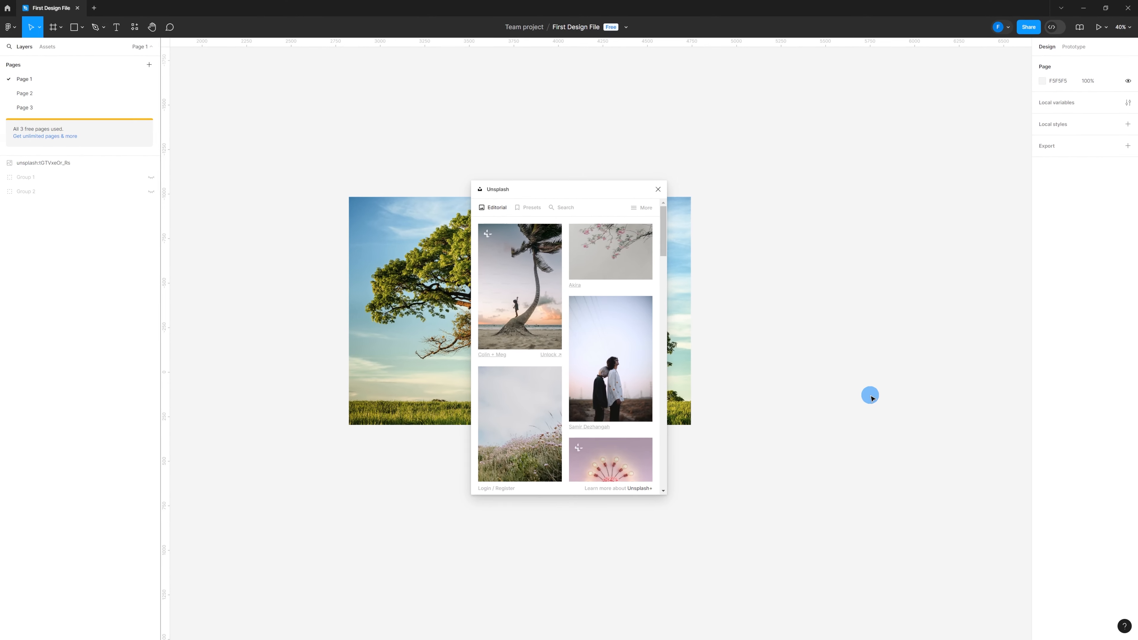